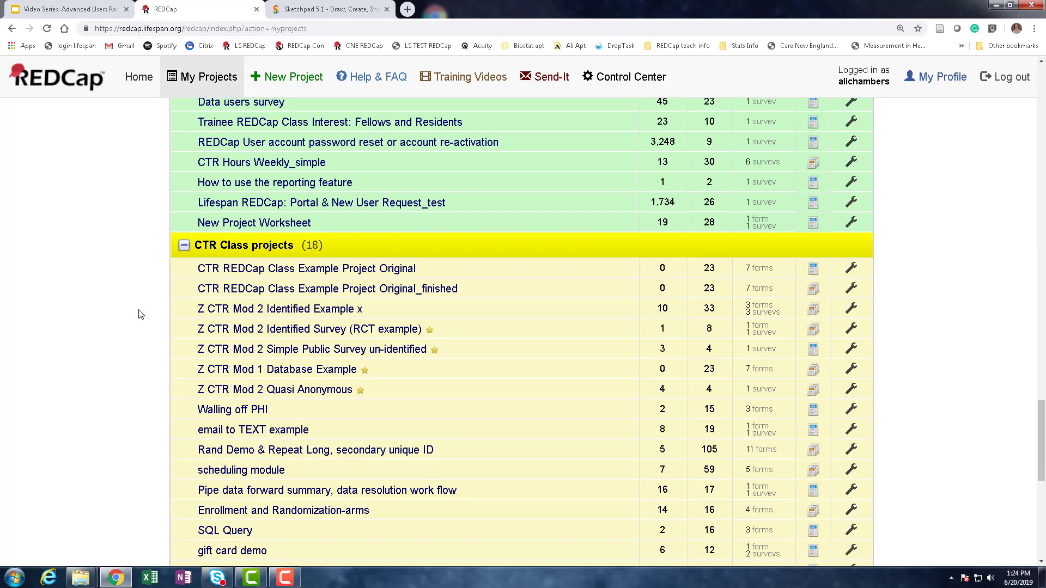
Step: Open the project "Rand Demo & Repeat Long, secondary unique ID for recording" from the project list
{"action": "scroll", "coordinate": [141, 314], "scroll_direction": "down", "scroll_amount": 3}
{"action": "scroll", "coordinate": [395, 402], "scroll_direction": "up", "scroll_amount": 10}
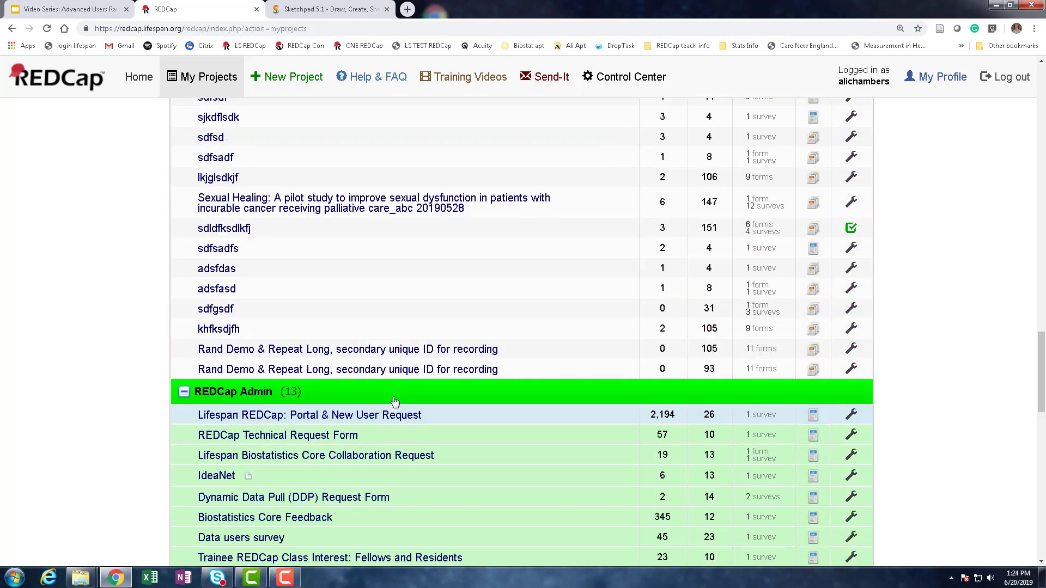
{"action": "left_click", "coordinate": [403, 351]}
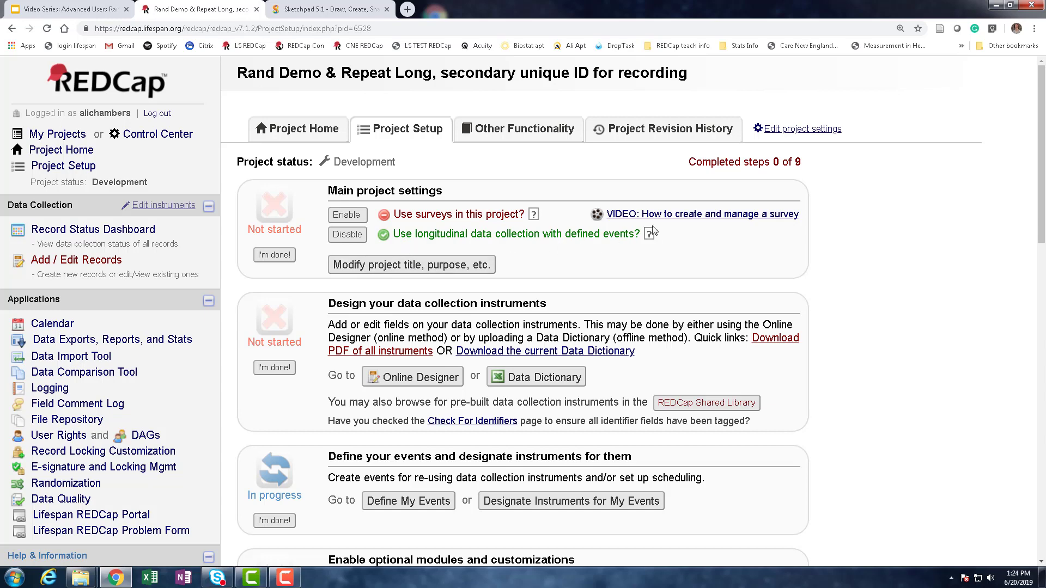
Step: Display the project's data collection instruments and look through the list
{"action": "left_click", "coordinate": [166, 206]}
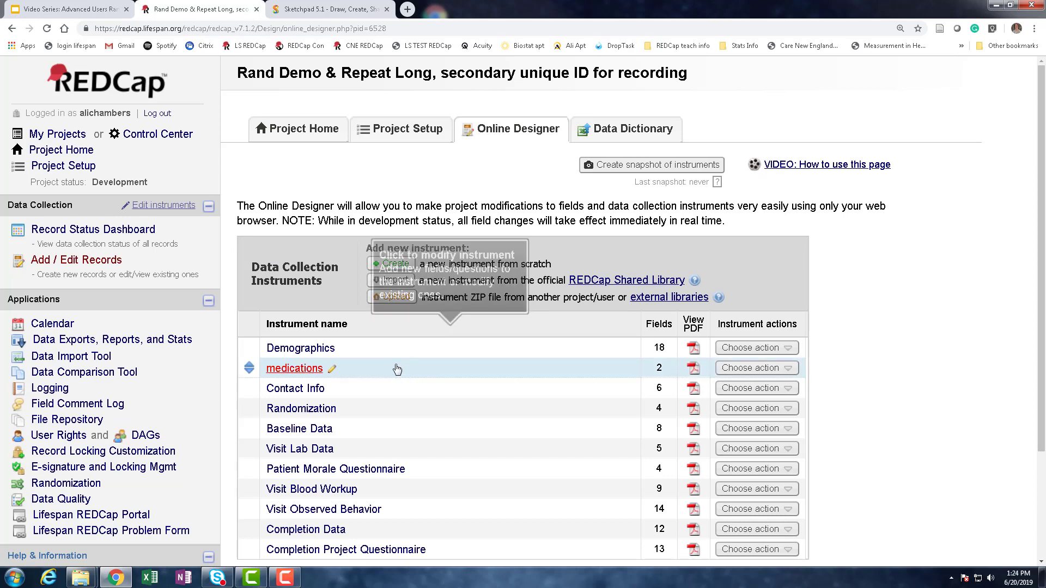
{"action": "scroll", "coordinate": [384, 399], "scroll_direction": "down", "scroll_amount": 2}
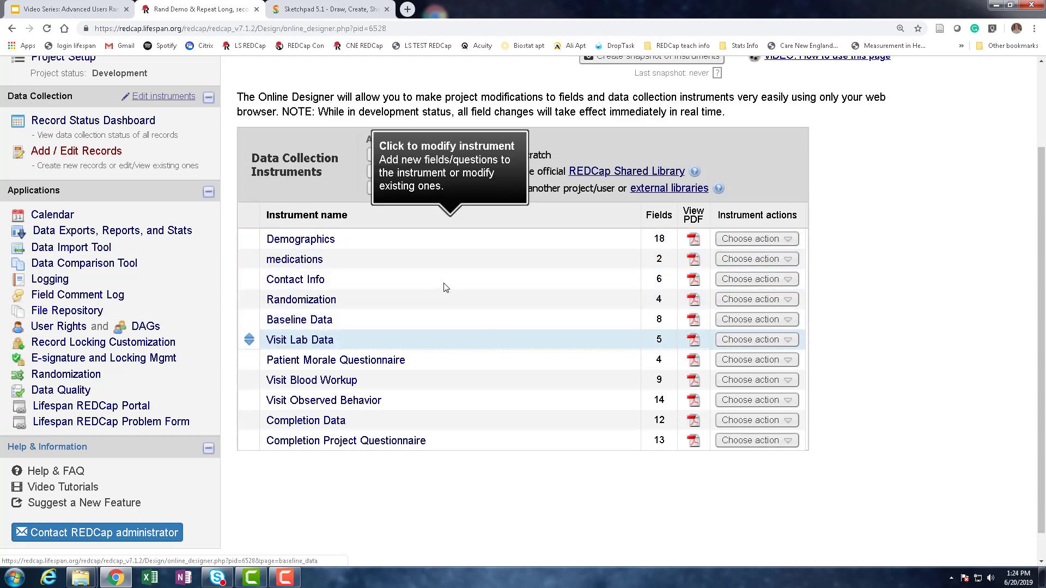
{"action": "scroll", "coordinate": [250, 425], "scroll_direction": "up", "scroll_amount": 2}
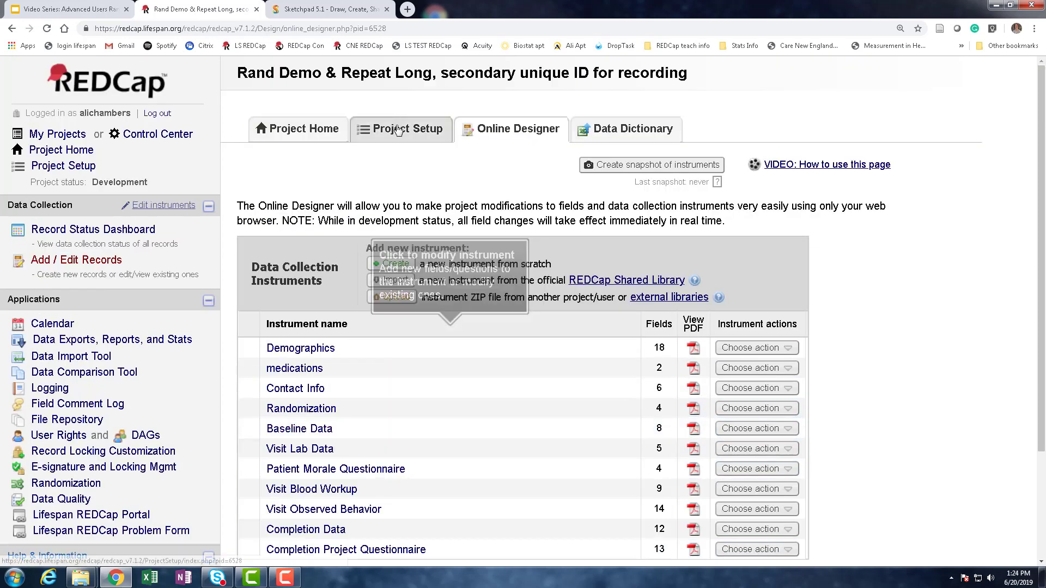
Step: Designate Demographics, medications, Contact Info, Randomization and Baseline Data for the Enrollment event in Arm 1: Drug A and save the mapping
{"action": "left_click", "coordinate": [398, 130]}
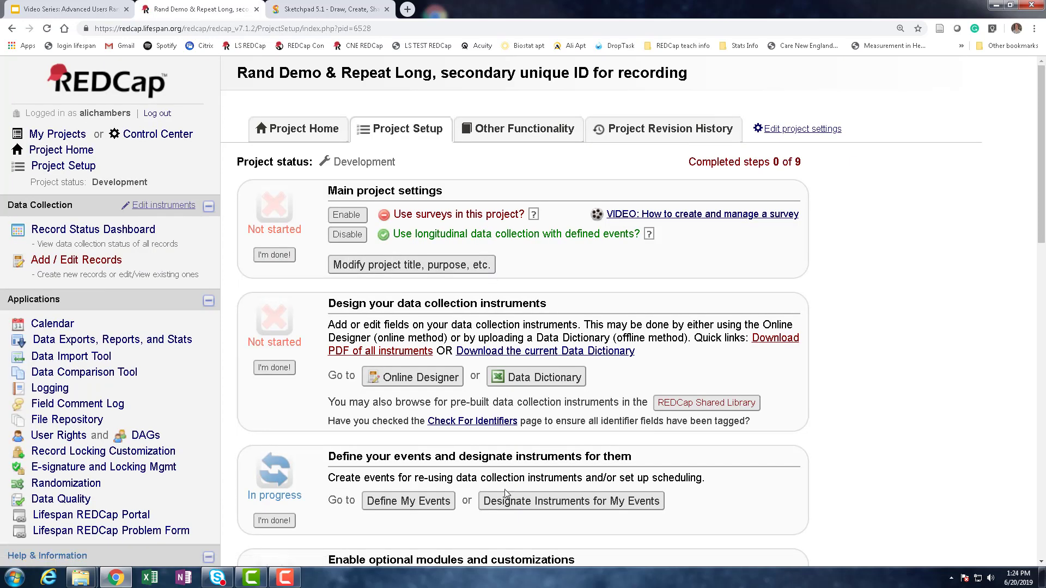
{"action": "left_click", "coordinate": [514, 502]}
{"action": "scroll", "coordinate": [516, 501], "scroll_direction": "down", "scroll_amount": 2}
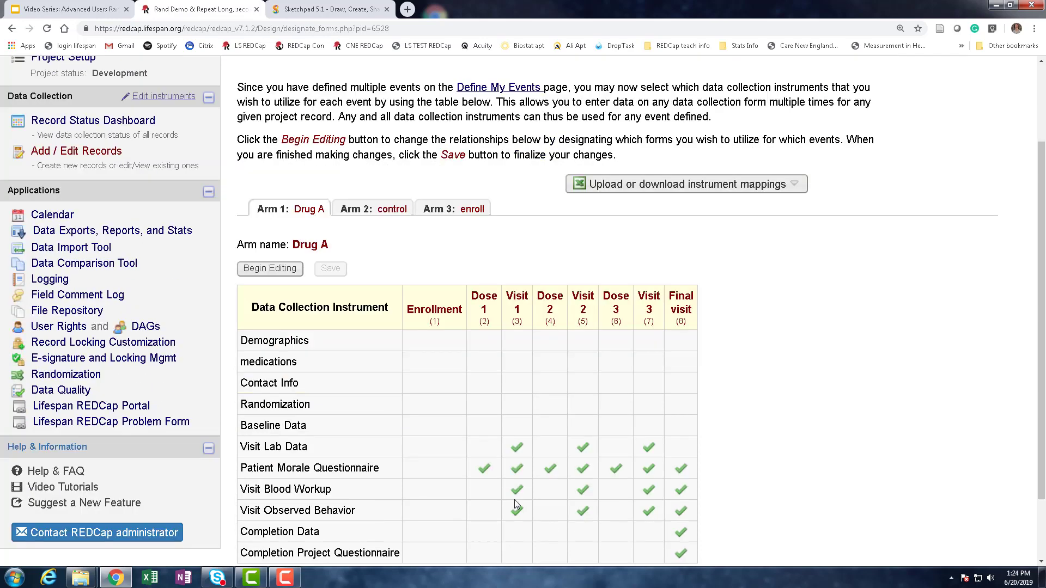
{"action": "left_click", "coordinate": [289, 270]}
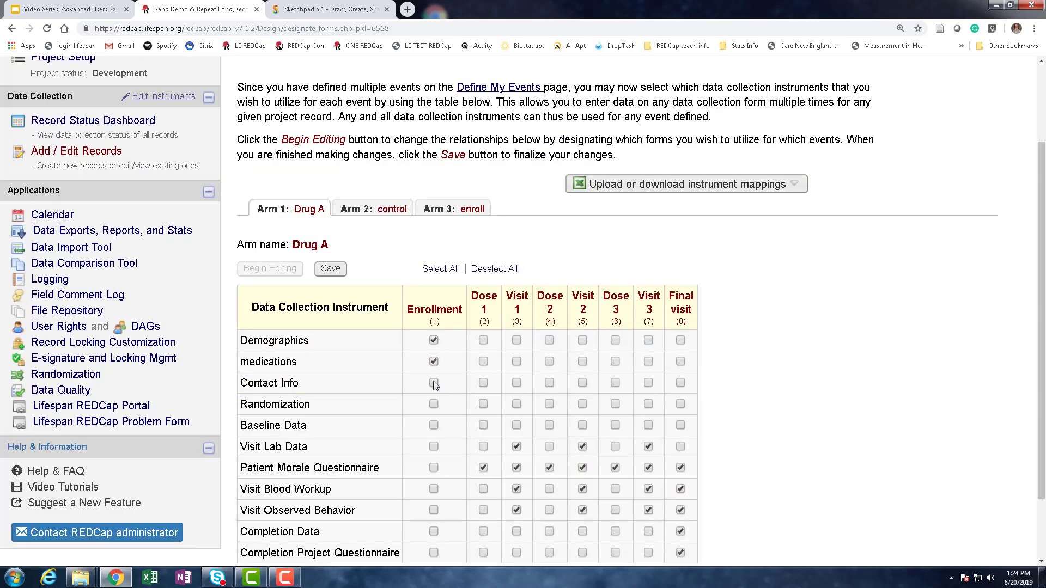
{"action": "left_click", "coordinate": [434, 384]}
{"action": "left_click", "coordinate": [434, 405]}
{"action": "left_click", "coordinate": [330, 269]}
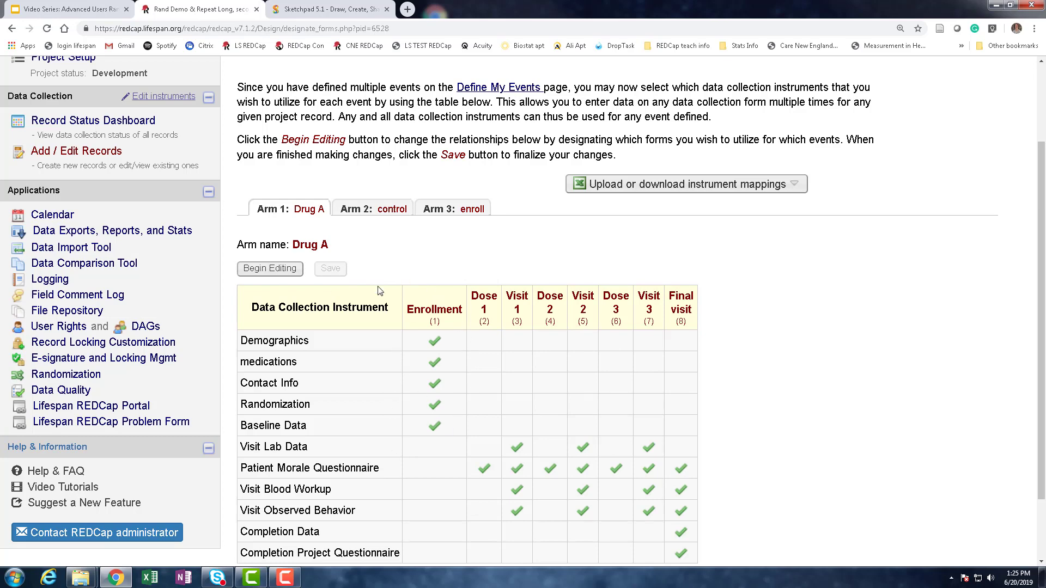
Step: Return to the project setup and check the optional modules, including the Randomization module
{"action": "scroll", "coordinate": [490, 436], "scroll_direction": "up", "scroll_amount": 2}
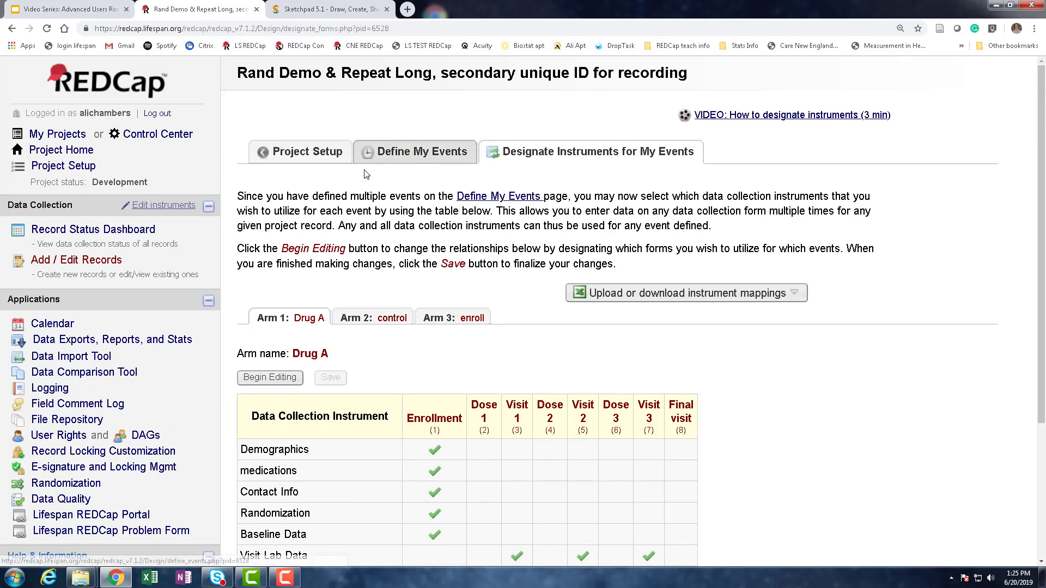
{"action": "left_click", "coordinate": [316, 156]}
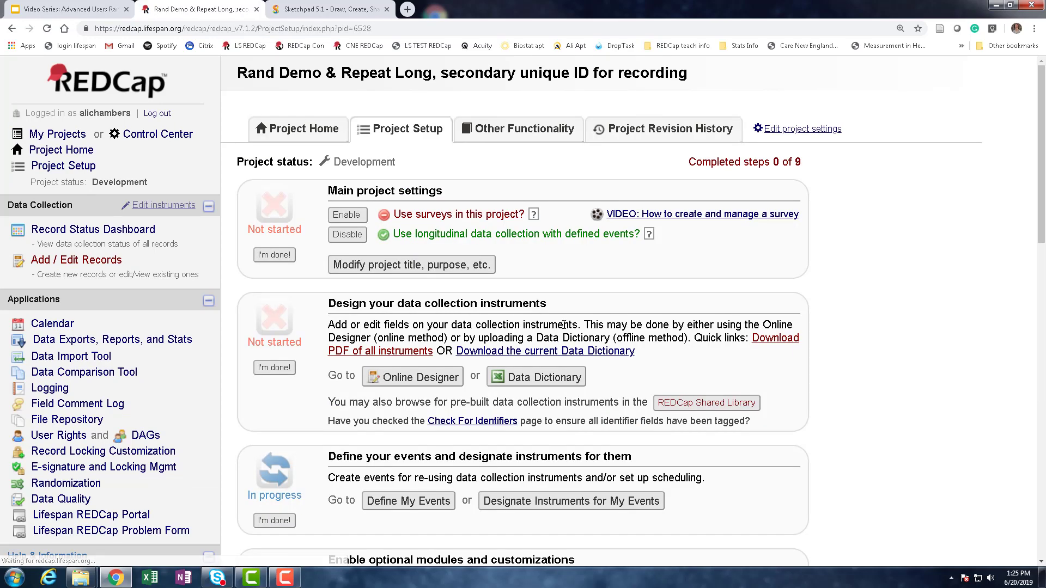
{"action": "scroll", "coordinate": [563, 331], "scroll_direction": "down", "scroll_amount": 5}
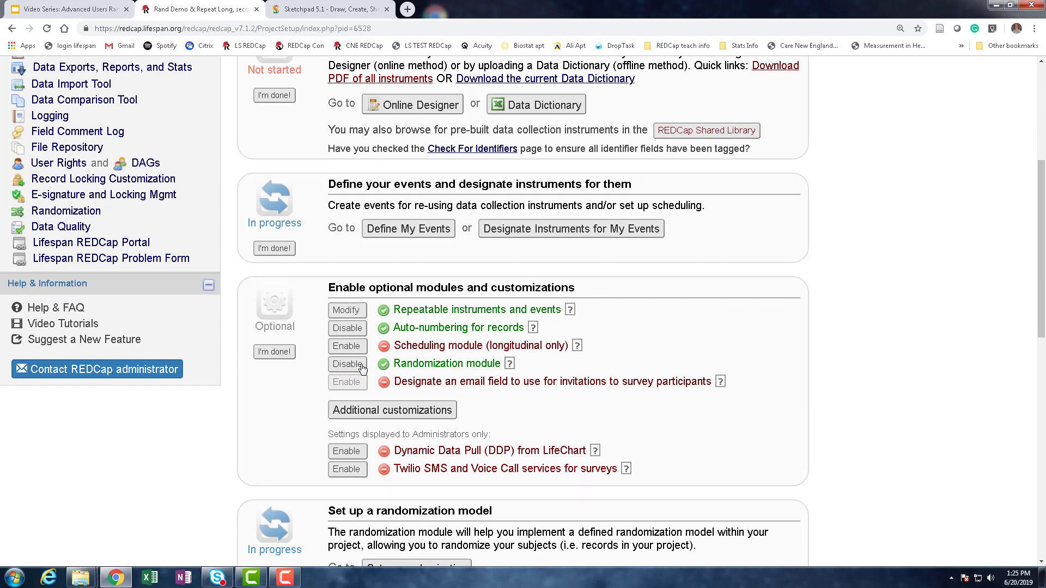
{"action": "scroll", "coordinate": [318, 376], "scroll_direction": "up", "scroll_amount": 2}
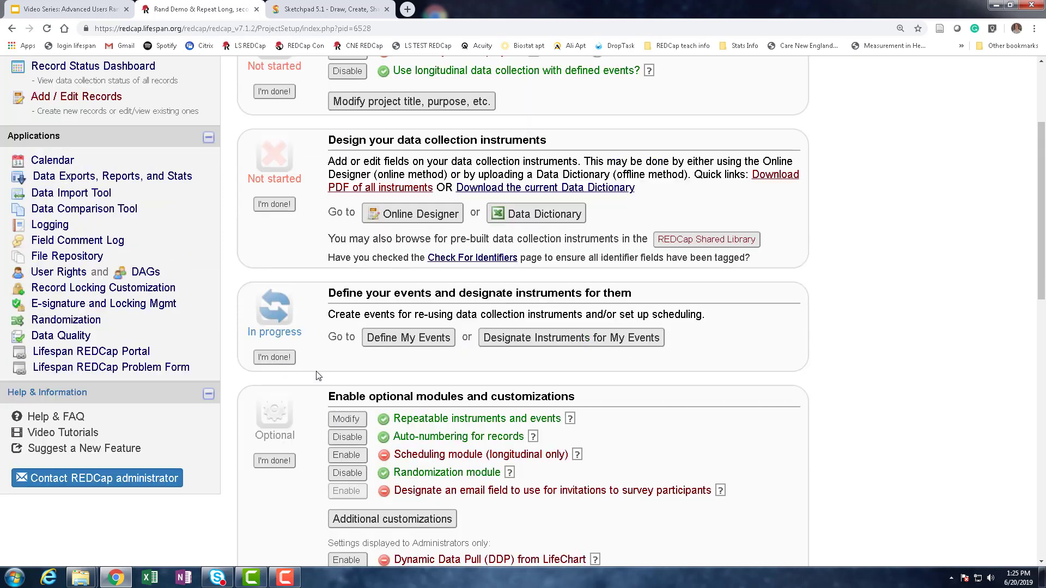
{"action": "scroll", "coordinate": [258, 400], "scroll_direction": "up", "scroll_amount": 3}
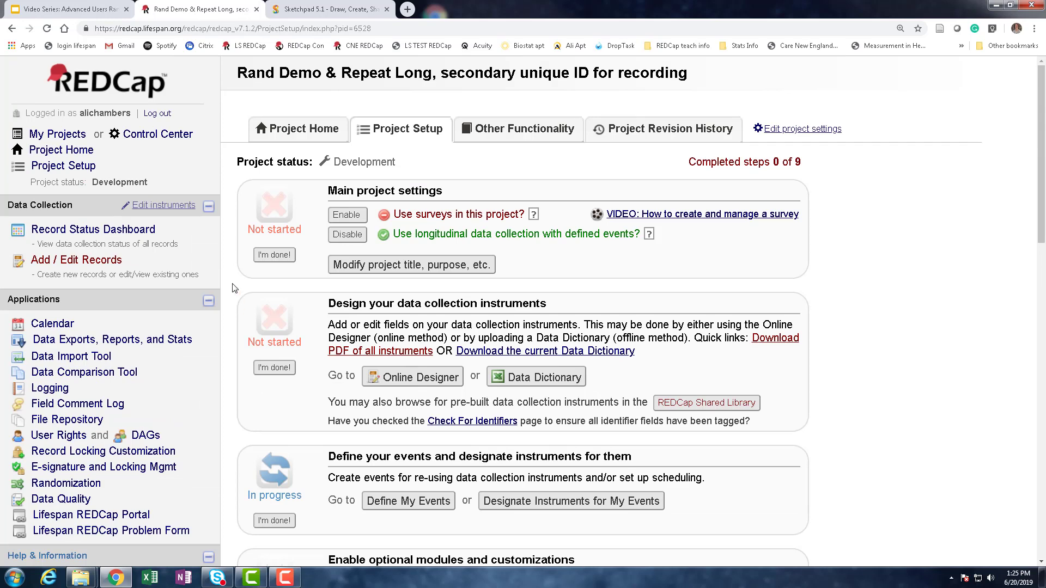
Step: Open the Demographics instrument for editing and examine its fields, especially the Age Category and Gender fields
{"action": "left_click", "coordinate": [174, 207]}
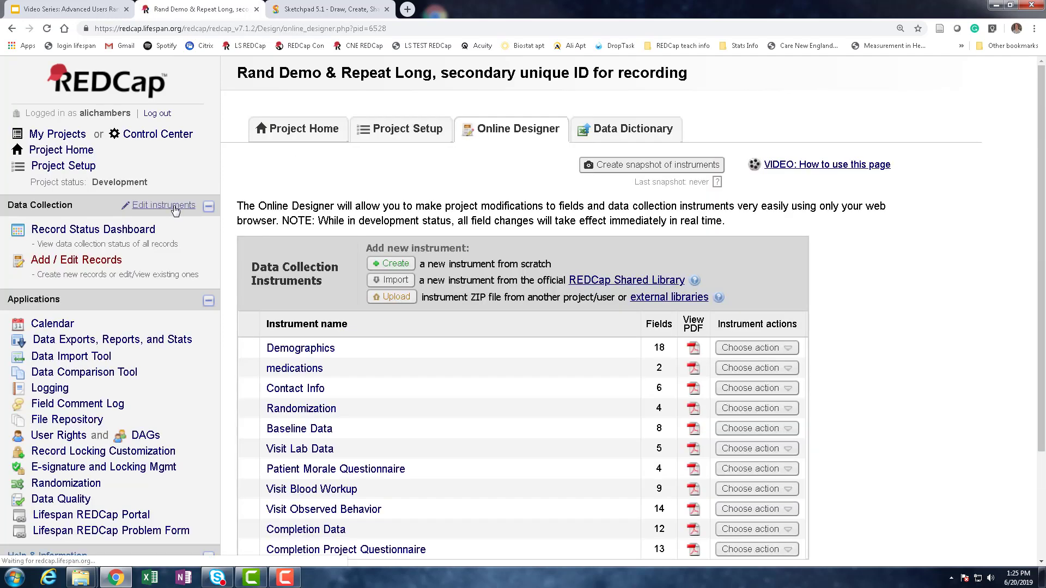
{"action": "left_click", "coordinate": [301, 349]}
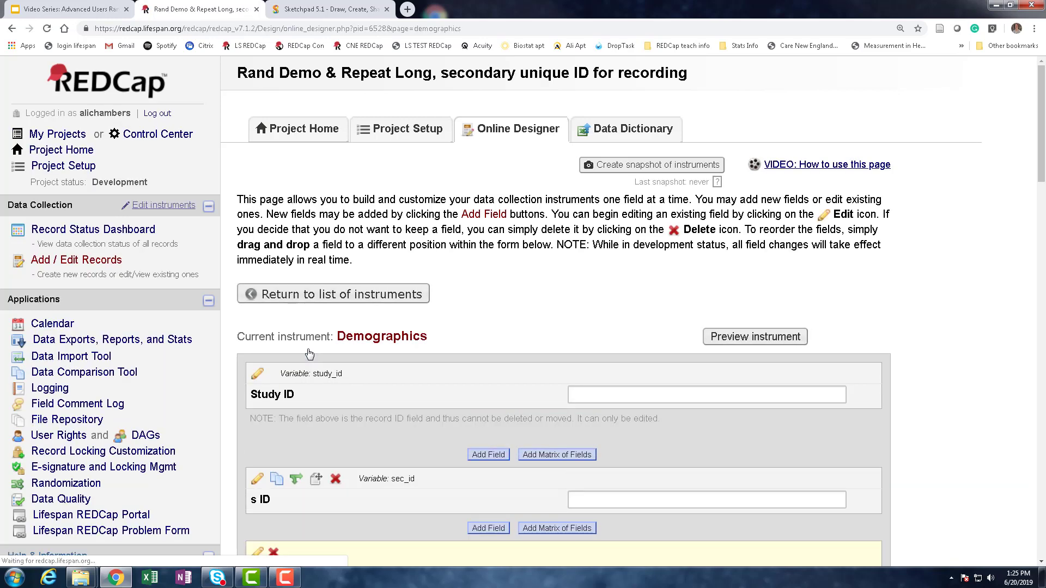
{"action": "scroll", "coordinate": [309, 354], "scroll_direction": "down", "scroll_amount": 1}
{"action": "scroll", "coordinate": [309, 354], "scroll_direction": "down", "scroll_amount": 7}
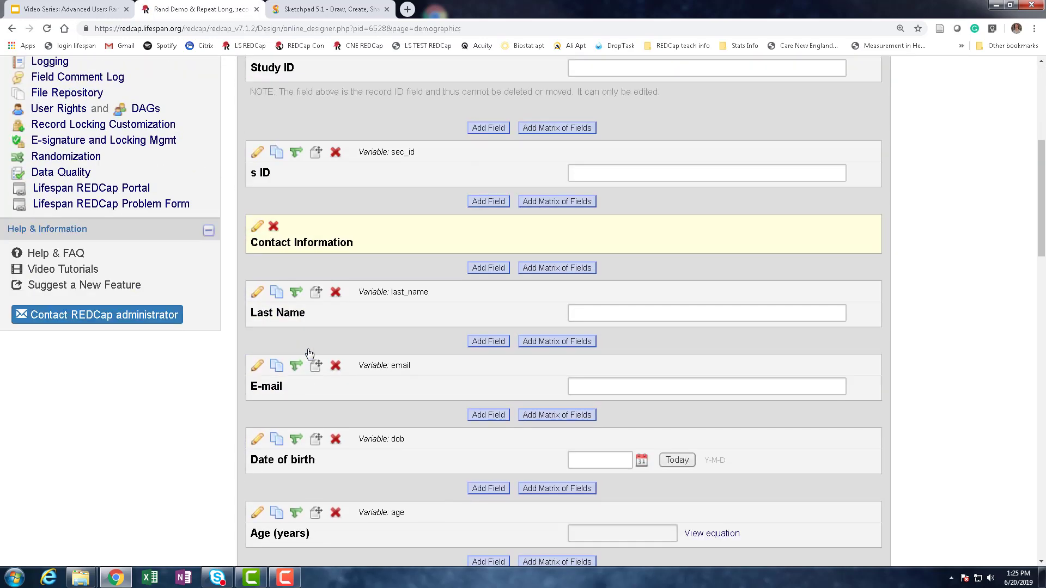
{"action": "scroll", "coordinate": [309, 354], "scroll_direction": "down", "scroll_amount": 3}
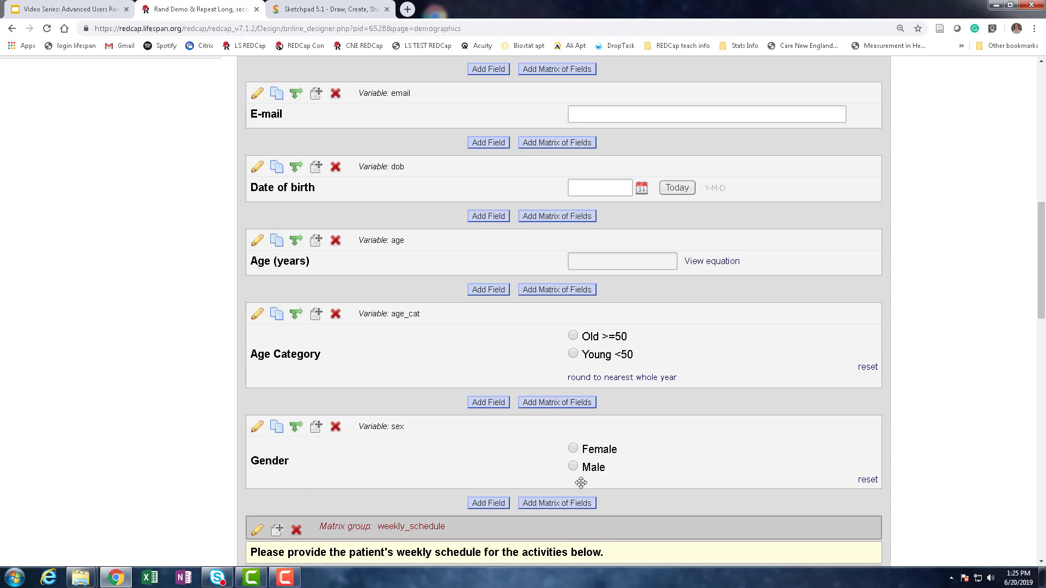
{"action": "scroll", "coordinate": [576, 488], "scroll_direction": "up", "scroll_amount": 2}
{"action": "scroll", "coordinate": [545, 408], "scroll_direction": "down", "scroll_amount": 4}
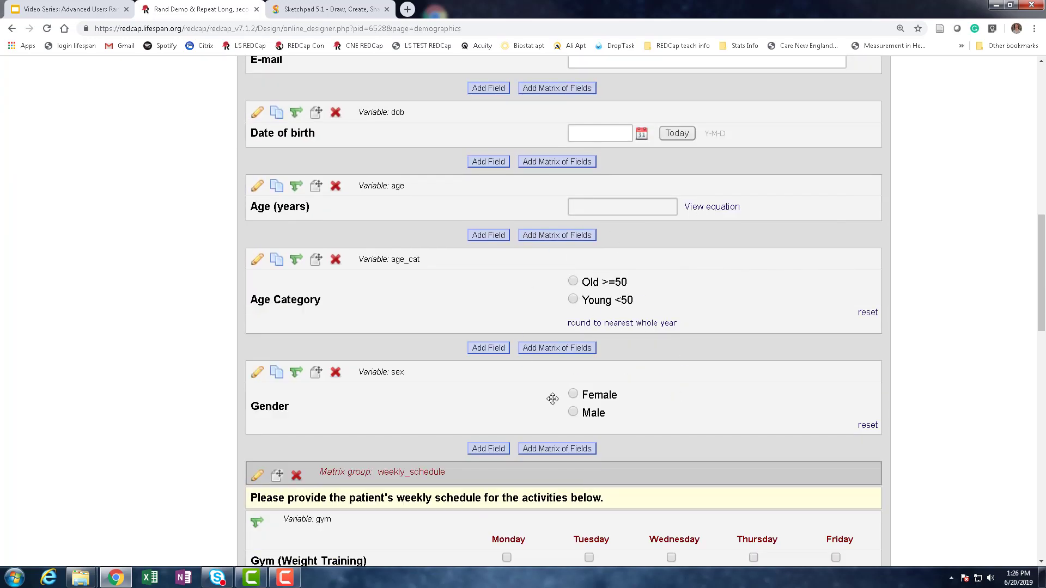
{"action": "scroll", "coordinate": [552, 401], "scroll_direction": "up", "scroll_amount": 1}
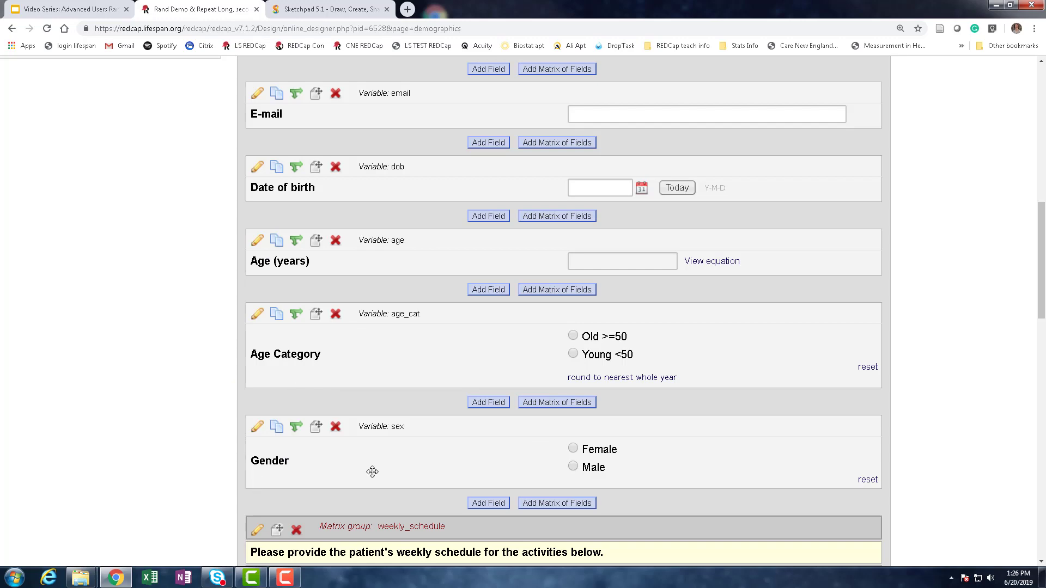
{"action": "scroll", "coordinate": [372, 472], "scroll_direction": "up", "scroll_amount": 12}
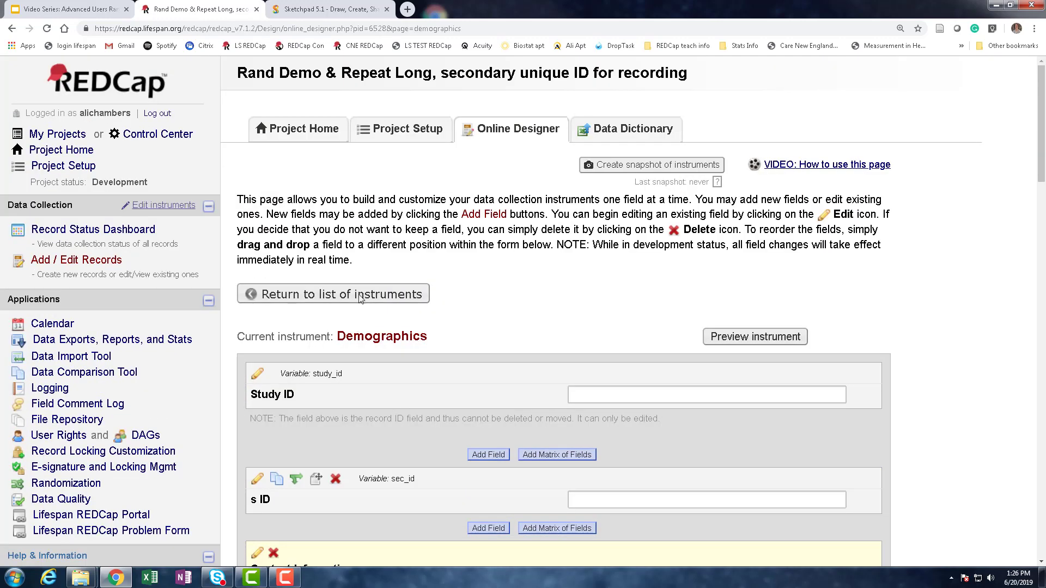
Step: Open the randomization model setup and review its strata, group/site option and randomization field
{"action": "left_click", "coordinate": [90, 484]}
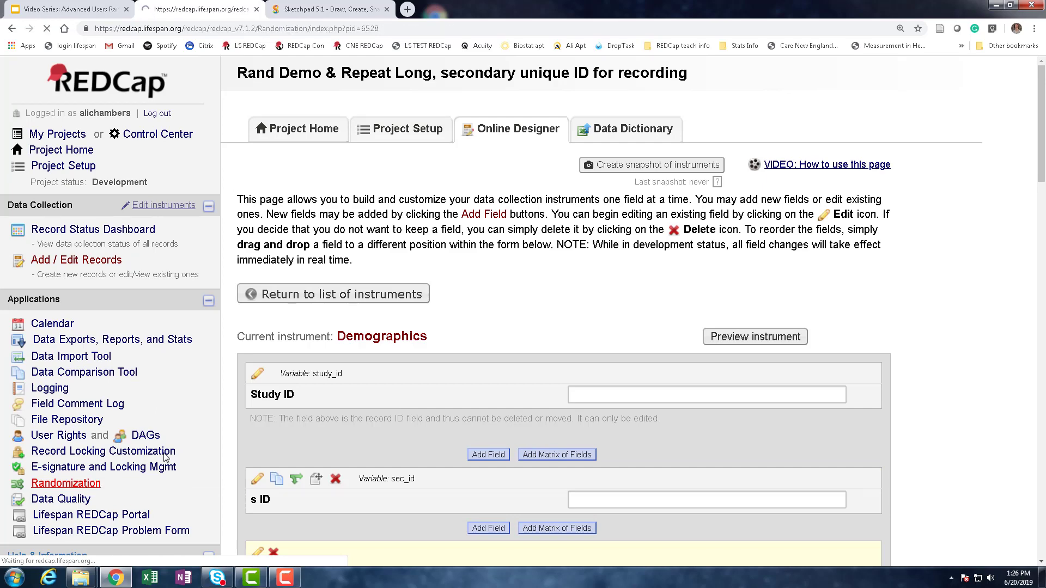
{"action": "scroll", "coordinate": [518, 338], "scroll_direction": "down", "scroll_amount": 1}
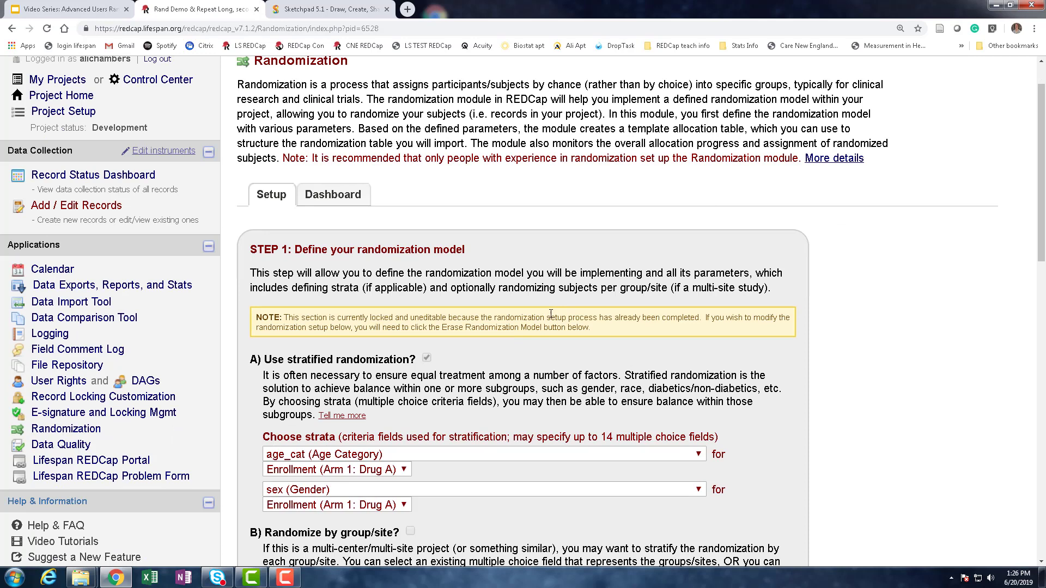
{"action": "scroll", "coordinate": [552, 353], "scroll_direction": "up", "scroll_amount": 3}
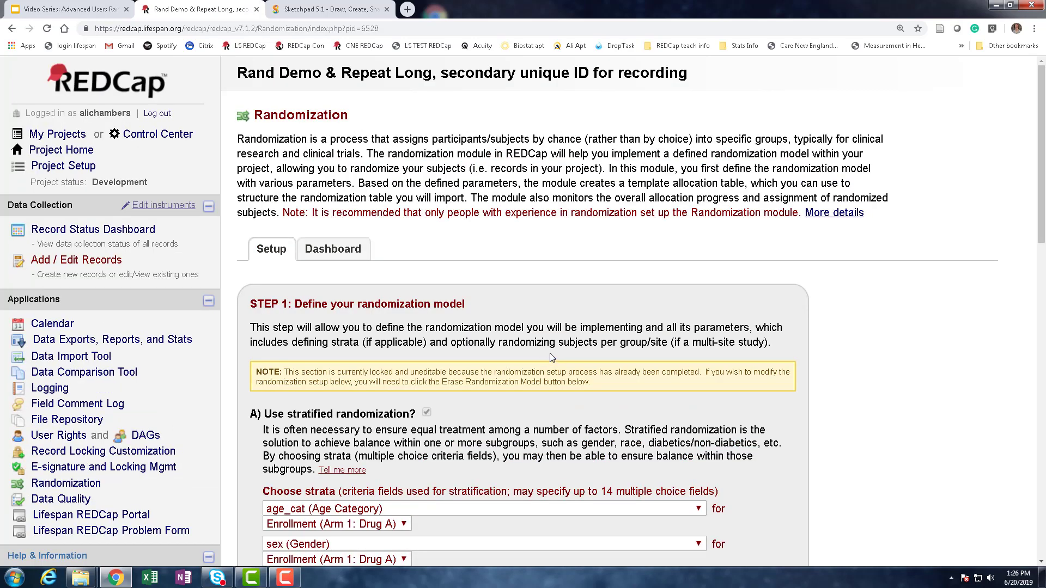
{"action": "scroll", "coordinate": [551, 352], "scroll_direction": "down", "scroll_amount": 5}
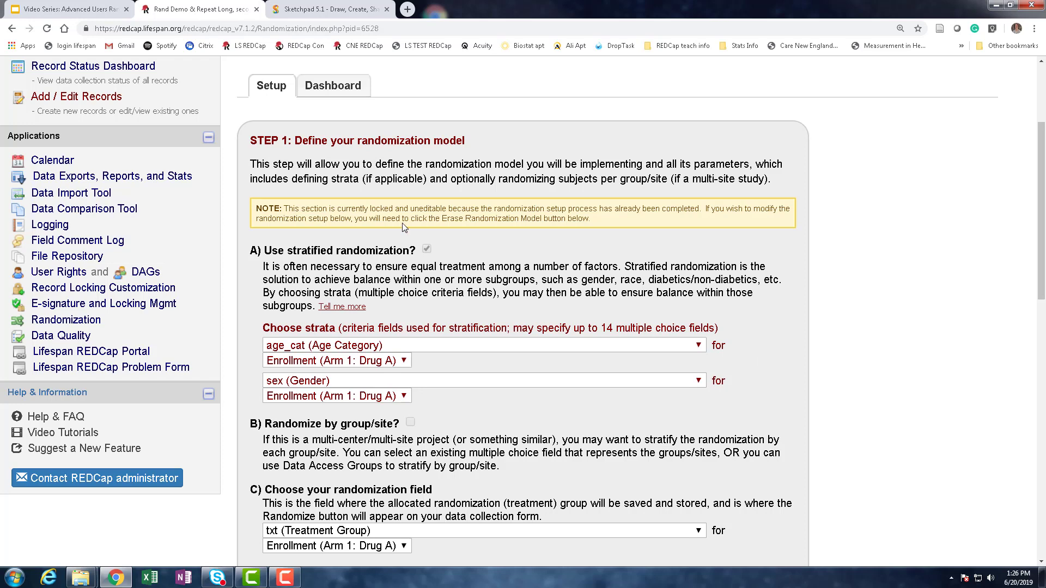
{"action": "scroll", "coordinate": [611, 413], "scroll_direction": "down", "scroll_amount": 1}
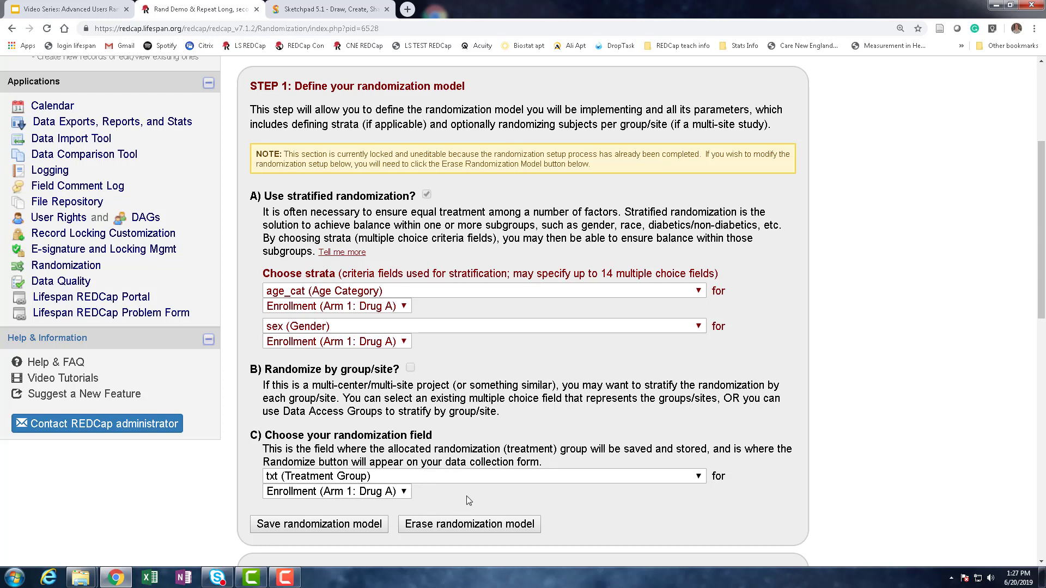
{"action": "scroll", "coordinate": [467, 496], "scroll_direction": "up", "scroll_amount": 4}
Step: Examine the Randomization instrument's confirmation, random time, Treatment Group and secondary ID fields, and return to the instrument list
{"action": "left_click", "coordinate": [150, 204]}
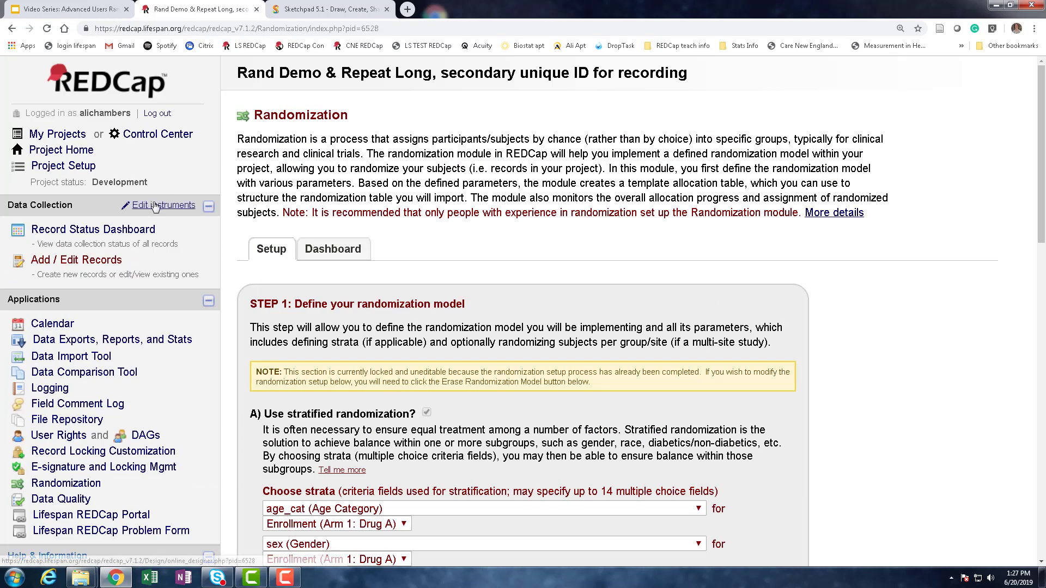
{"action": "scroll", "coordinate": [361, 272], "scroll_direction": "down", "scroll_amount": 1}
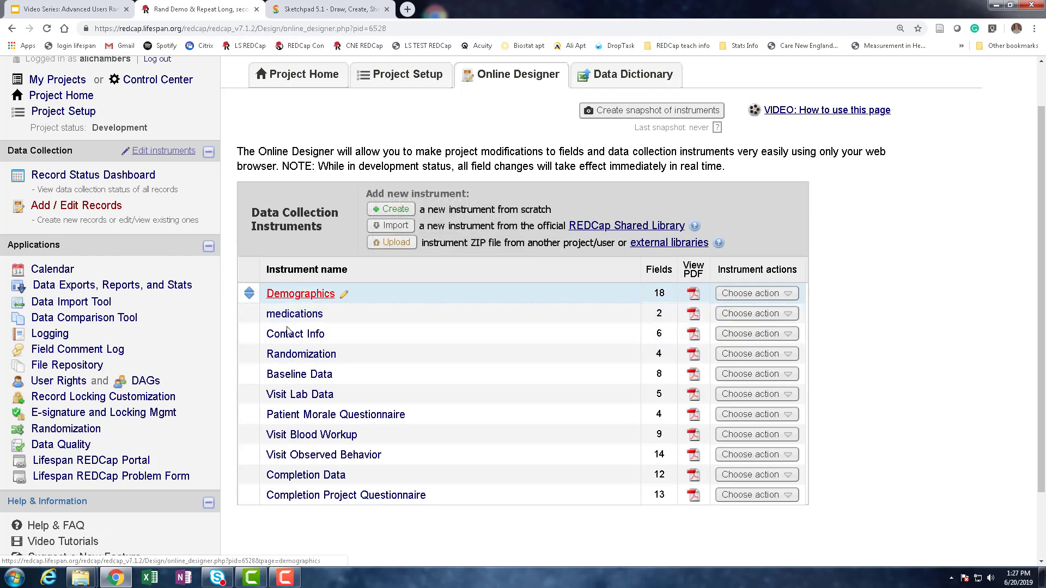
{"action": "left_click", "coordinate": [301, 358]}
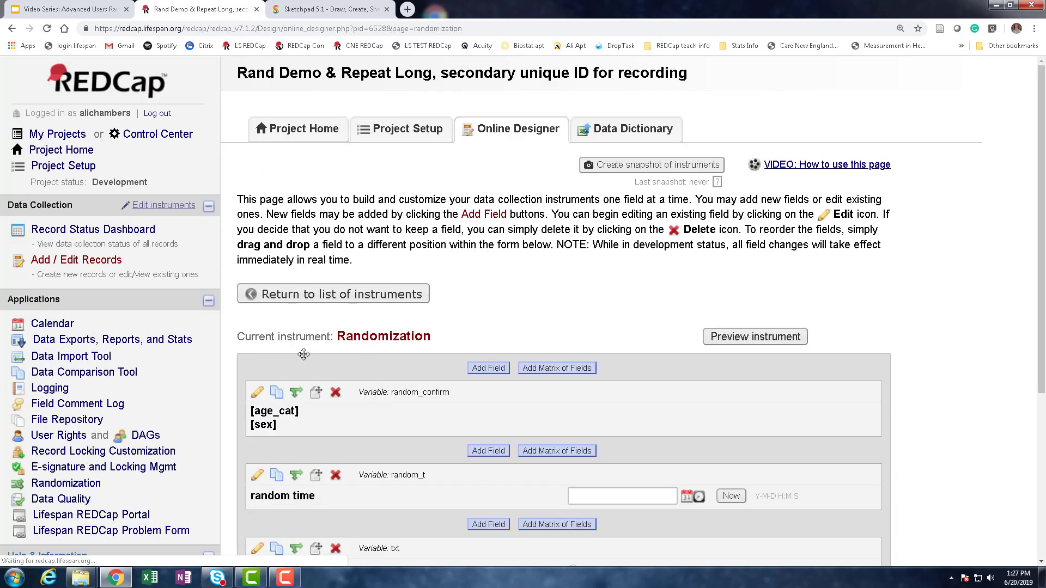
{"action": "scroll", "coordinate": [377, 328], "scroll_direction": "down", "scroll_amount": 3}
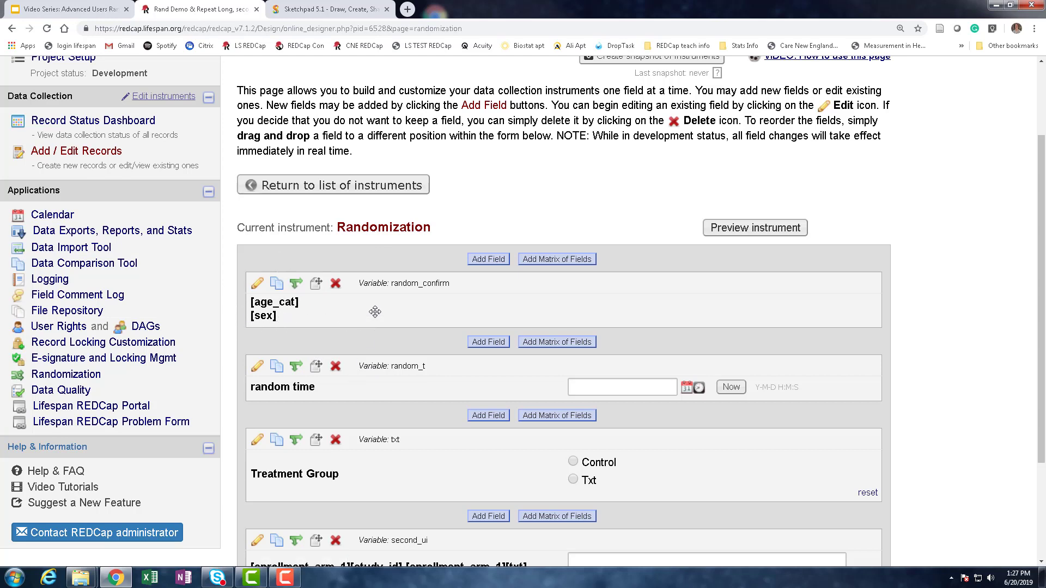
{"action": "scroll", "coordinate": [227, 332], "scroll_direction": "down", "scroll_amount": 1}
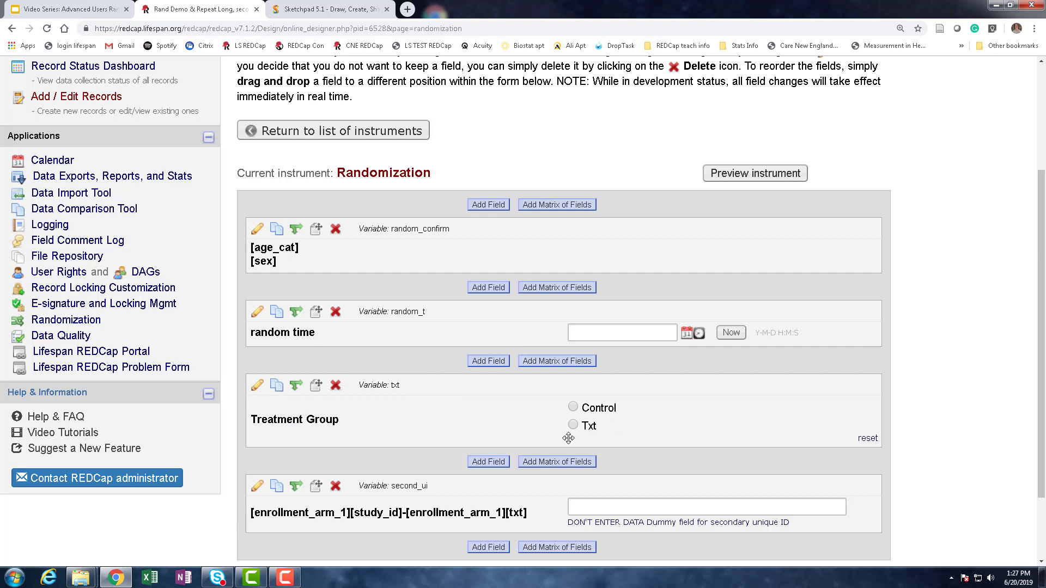
{"action": "scroll", "coordinate": [432, 428], "scroll_direction": "down", "scroll_amount": 1}
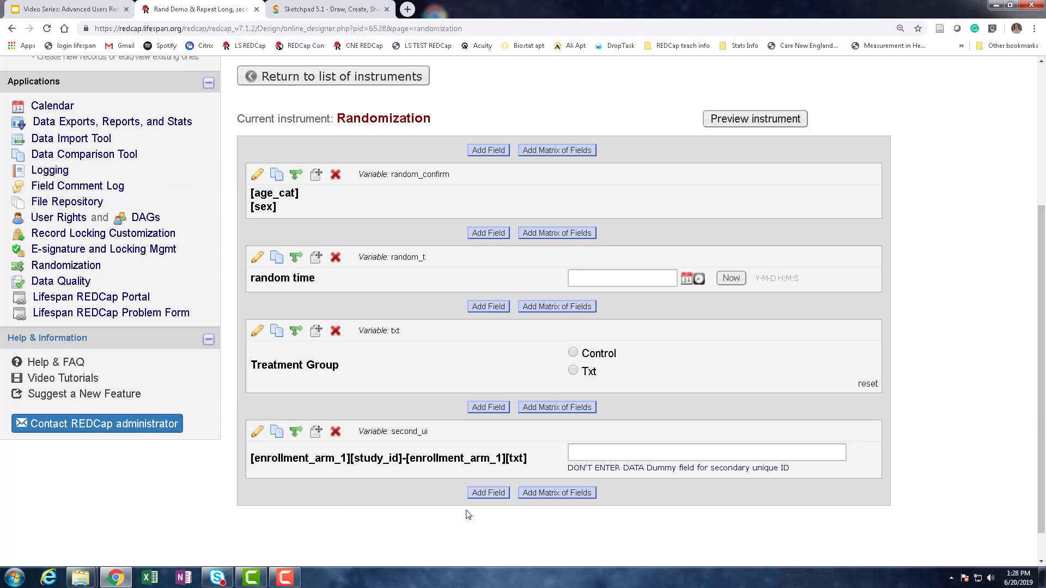
{"action": "scroll", "coordinate": [328, 502], "scroll_direction": "up", "scroll_amount": 3}
{"action": "scroll", "coordinate": [328, 502], "scroll_direction": "up", "scroll_amount": 1}
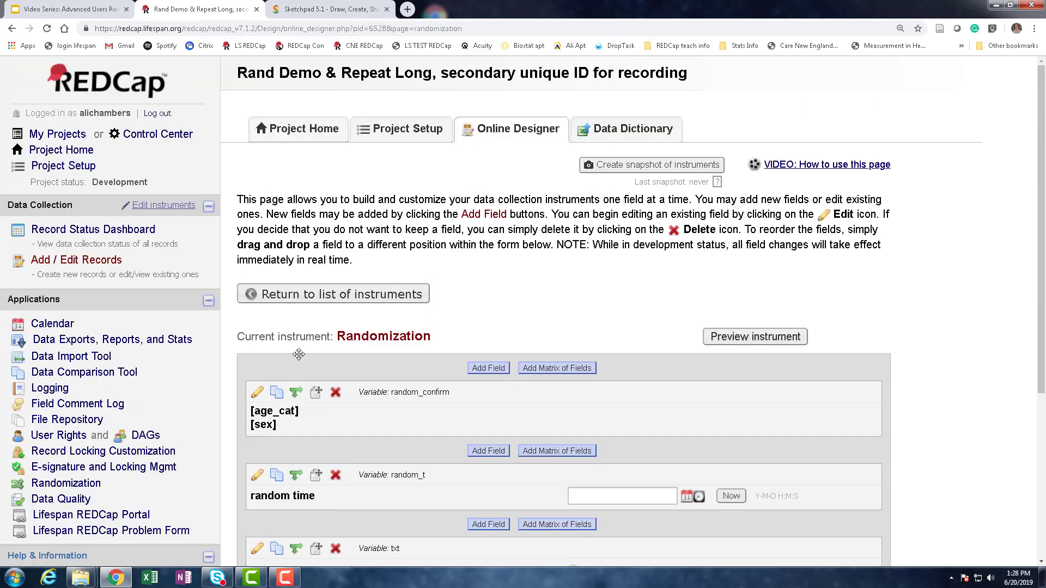
{"action": "left_click", "coordinate": [317, 297]}
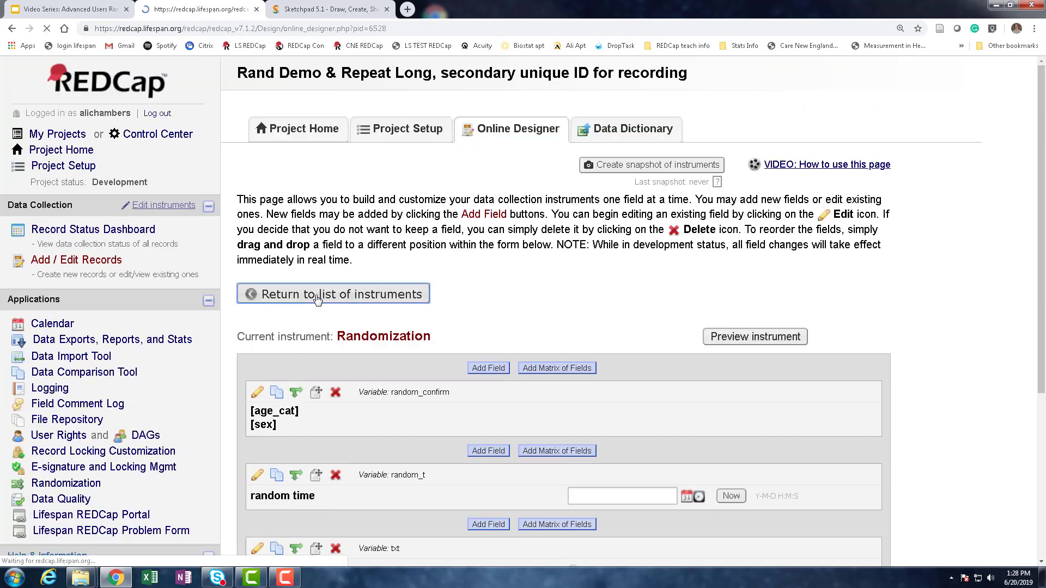
{"action": "scroll", "coordinate": [317, 299], "scroll_direction": "down", "scroll_amount": 1}
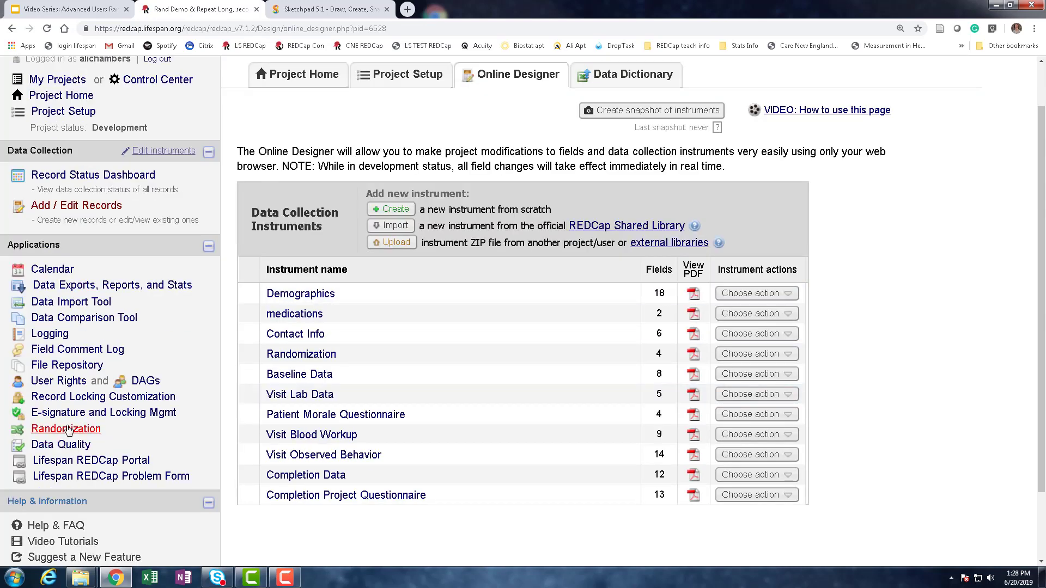
Step: Open the Randomization module's setup page and review the strata, randomization field and template allocation table section
{"action": "left_click", "coordinate": [136, 412]}
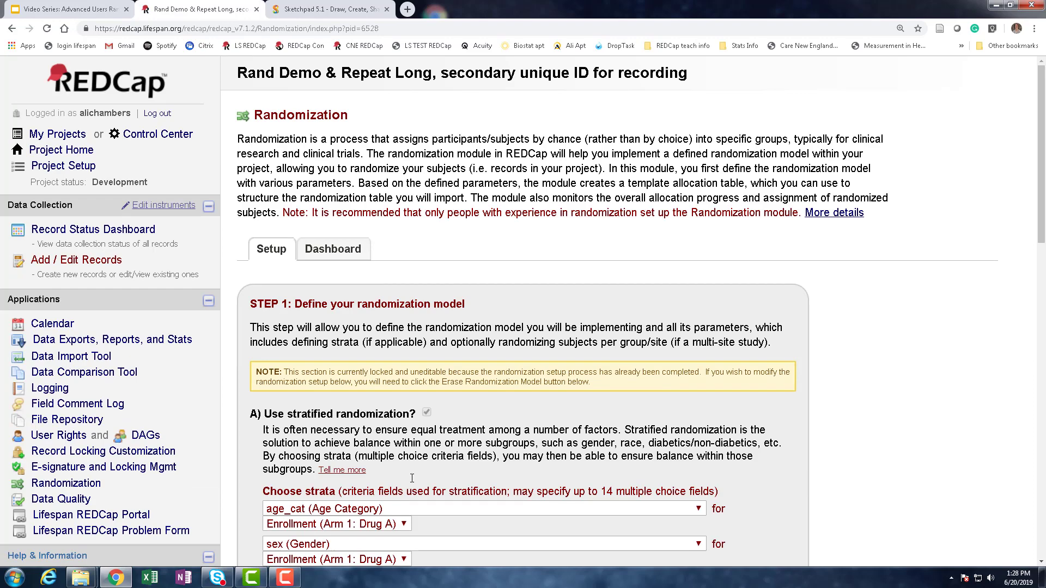
{"action": "scroll", "coordinate": [496, 445], "scroll_direction": "down", "scroll_amount": 6}
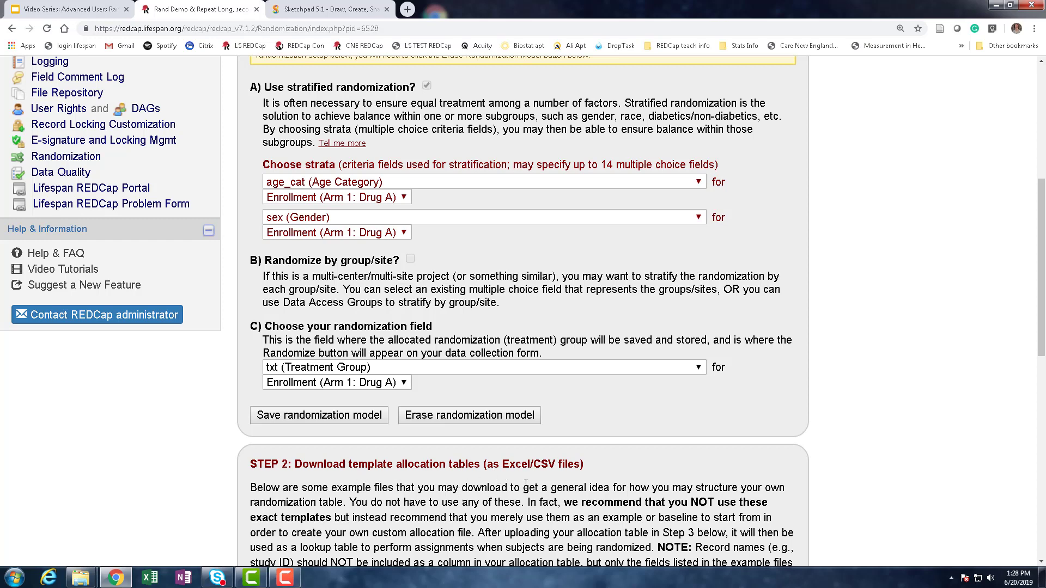
{"action": "scroll", "coordinate": [523, 484], "scroll_direction": "down", "scroll_amount": 2}
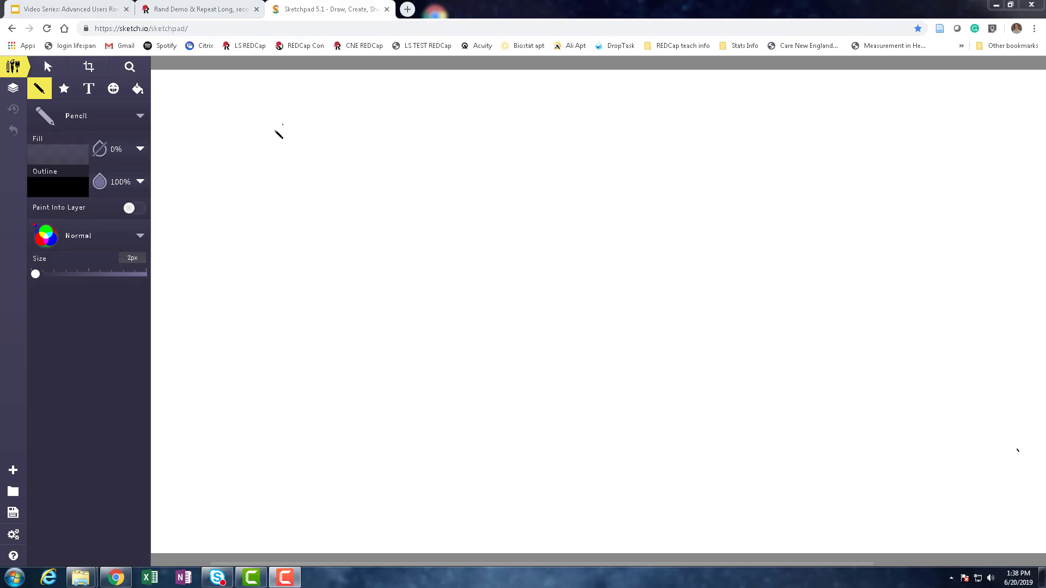
Step: Switch to Sketchpad and handwrite three underlined column headings across the canvas: Txt, Gender and Age
{"action": "left_click", "coordinate": [214, 109]}
{"action": "mouse_move", "coordinate": [223, 114]}
{"action": "left_mouse_down"}
{"action": "mouse_move", "coordinate": [229, 146]}
{"action": "mouse_move", "coordinate": [238, 115]}
{"action": "mouse_move", "coordinate": [265, 147]}
{"action": "left_mouse_up"}
{"action": "mouse_move", "coordinate": [249, 151]}
{"action": "left_mouse_down"}
{"action": "mouse_move", "coordinate": [303, 128]}
{"action": "mouse_move", "coordinate": [303, 152]}
{"action": "left_mouse_up"}
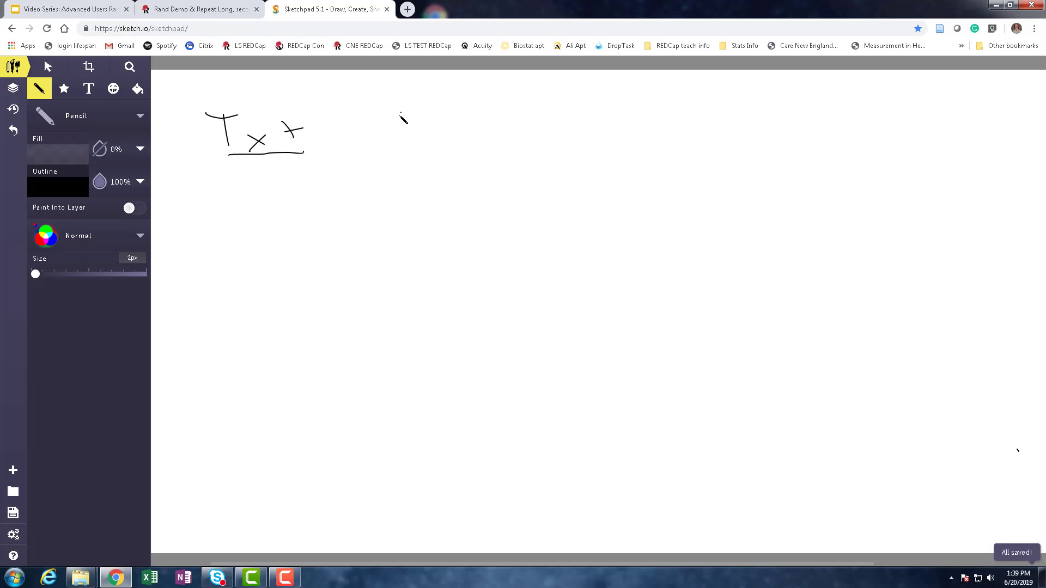
{"action": "mouse_move", "coordinate": [409, 108]}
{"action": "left_mouse_down"}
{"action": "mouse_move", "coordinate": [403, 126]}
{"action": "mouse_move", "coordinate": [439, 136]}
{"action": "mouse_move", "coordinate": [502, 136]}
{"action": "mouse_move", "coordinate": [520, 124]}
{"action": "left_mouse_up"}
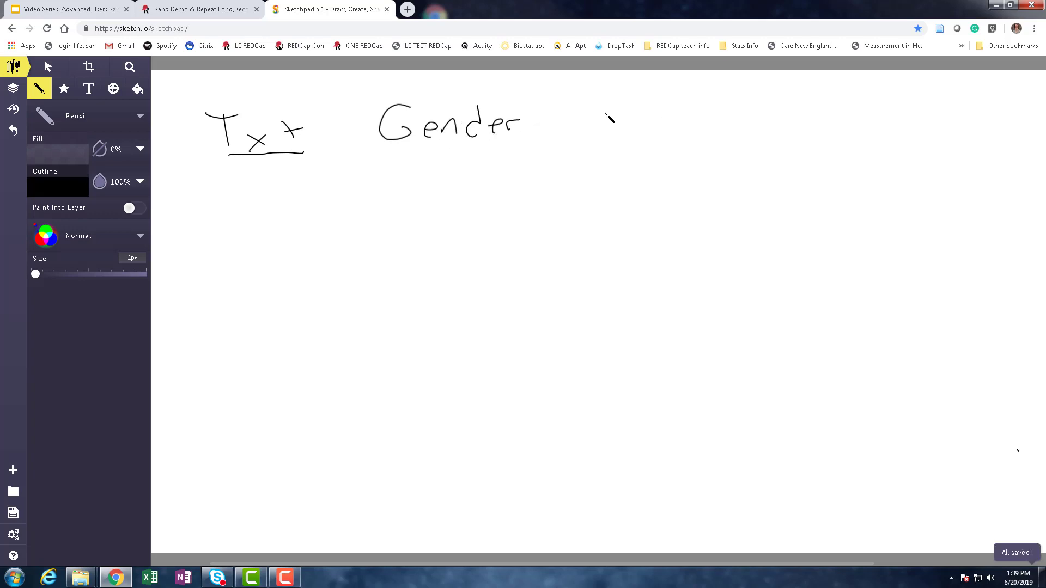
{"action": "mouse_move", "coordinate": [607, 106]}
{"action": "left_mouse_down"}
{"action": "mouse_move", "coordinate": [598, 131]}
{"action": "mouse_move", "coordinate": [613, 133]}
{"action": "left_mouse_up"}
{"action": "mouse_move", "coordinate": [600, 124]}
{"action": "left_mouse_down"}
{"action": "mouse_move", "coordinate": [638, 131]}
{"action": "mouse_move", "coordinate": [621, 158]}
{"action": "left_mouse_up"}
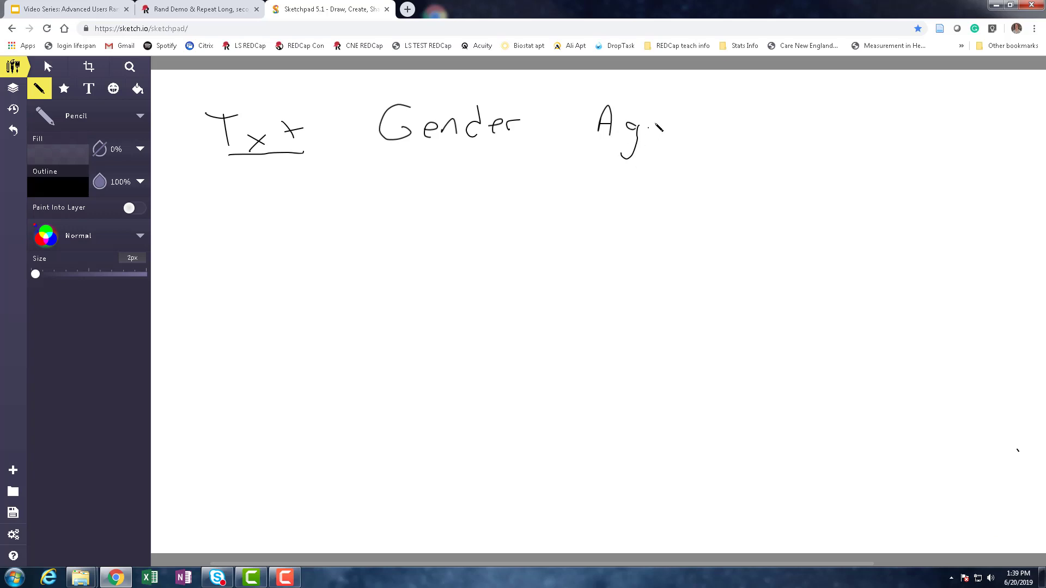
{"action": "left_click_drag", "start_coordinate": [655, 124], "coordinate": [676, 131]}
{"action": "left_click_drag", "start_coordinate": [594, 130], "coordinate": [676, 138]}
{"action": "left_click_drag", "start_coordinate": [391, 143], "coordinate": [507, 136]}
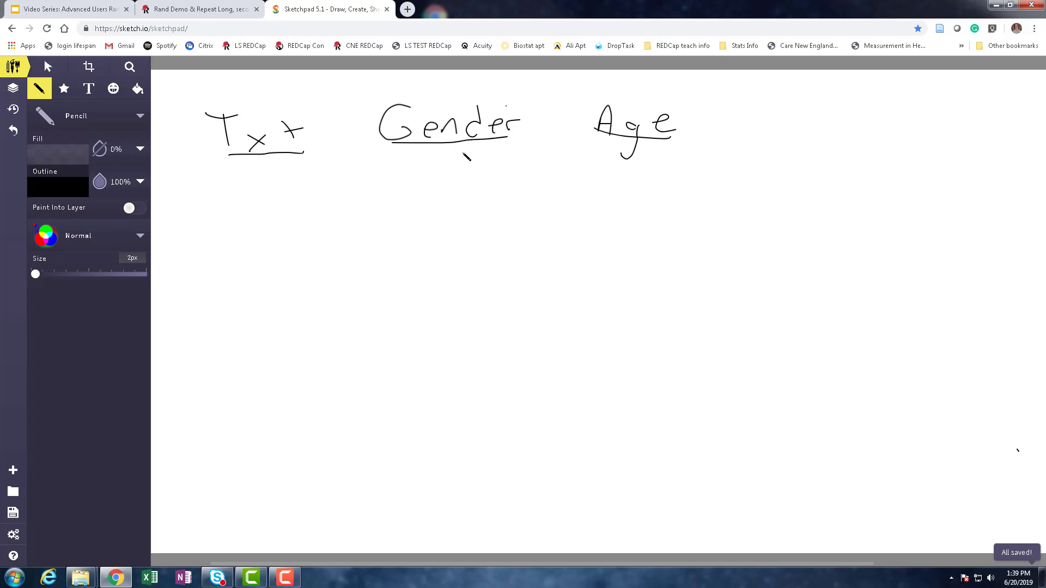
Step: Handwrite the first two table rows with Txt values 1 and 0, Gender F and Age O
{"action": "mouse_move", "coordinate": [268, 163]}
{"action": "left_mouse_down"}
{"action": "mouse_move", "coordinate": [264, 208]}
{"action": "mouse_move", "coordinate": [274, 201]}
{"action": "left_mouse_up"}
{"action": "mouse_move", "coordinate": [437, 156]}
{"action": "left_mouse_down"}
{"action": "mouse_move", "coordinate": [439, 168]}
{"action": "mouse_move", "coordinate": [455, 153]}
{"action": "mouse_move", "coordinate": [450, 213]}
{"action": "mouse_move", "coordinate": [455, 199]}
{"action": "left_mouse_up"}
{"action": "left_click", "coordinate": [487, 192]}
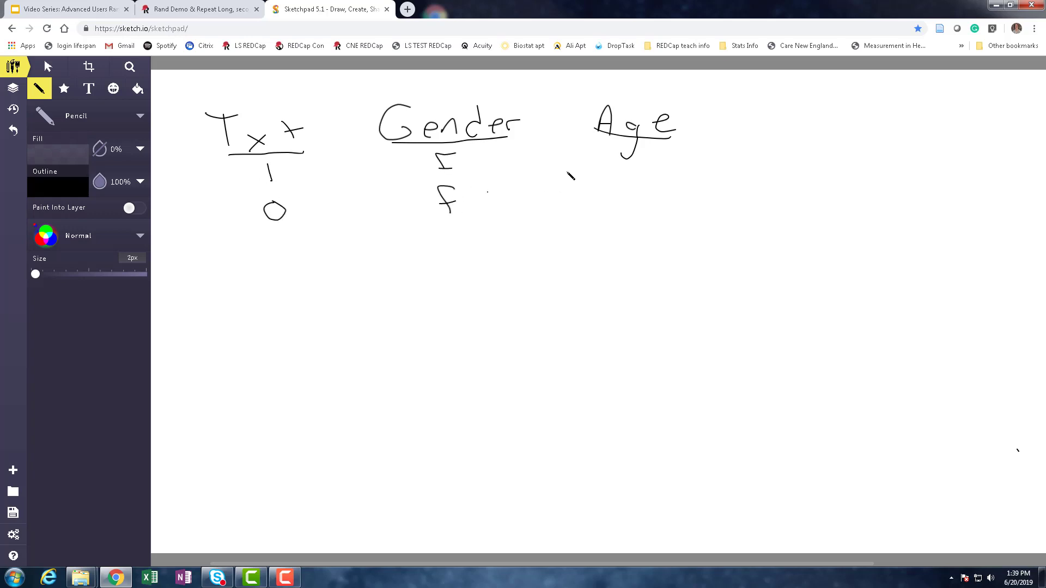
{"action": "mouse_move", "coordinate": [627, 140]}
{"action": "left_mouse_down"}
{"action": "mouse_move", "coordinate": [615, 190]}
{"action": "mouse_move", "coordinate": [633, 178]}
{"action": "left_mouse_up"}
{"action": "left_click_drag", "start_coordinate": [287, 209], "coordinate": [288, 212]}
Step: Handwrite the third and fourth rows with Txt values 1 and 0, Gender F and Age Y
{"action": "mouse_move", "coordinate": [280, 249]}
{"action": "left_mouse_down"}
{"action": "mouse_move", "coordinate": [301, 295]}
{"action": "mouse_move", "coordinate": [284, 293]}
{"action": "left_mouse_up"}
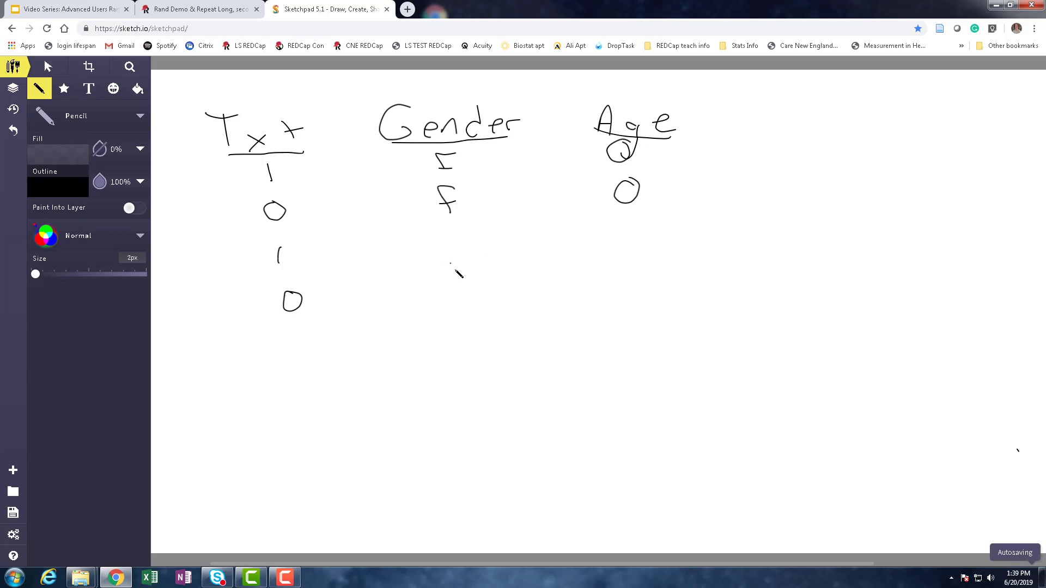
{"action": "left_click_drag", "start_coordinate": [463, 238], "coordinate": [452, 267]}
{"action": "left_click_drag", "start_coordinate": [447, 252], "coordinate": [464, 252]}
{"action": "mouse_move", "coordinate": [471, 287]}
{"action": "left_mouse_down"}
{"action": "mouse_move", "coordinate": [460, 304]}
{"action": "mouse_move", "coordinate": [466, 294]}
{"action": "left_mouse_up"}
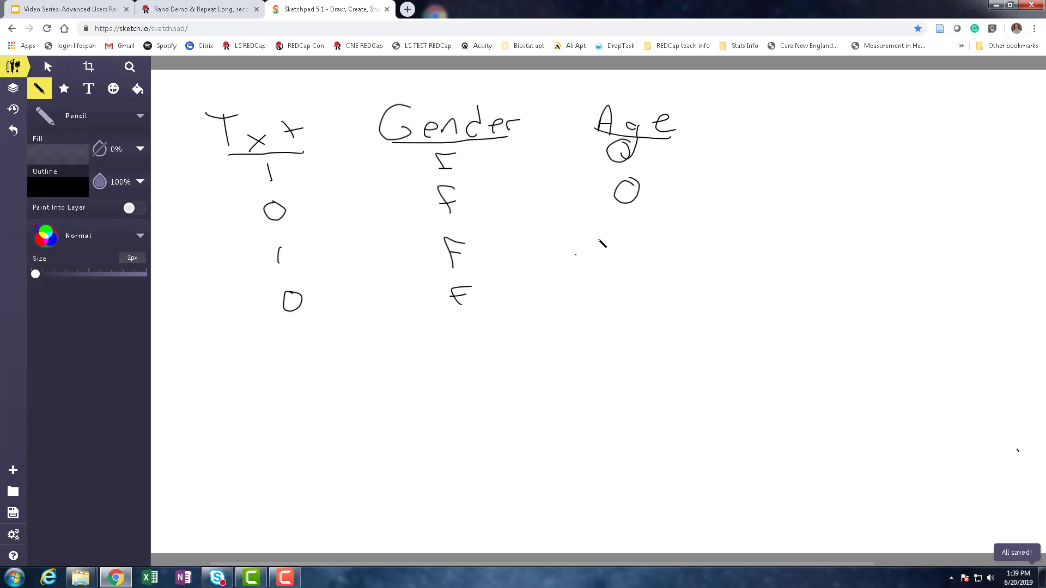
{"action": "mouse_move", "coordinate": [602, 234]}
{"action": "left_mouse_down"}
{"action": "mouse_move", "coordinate": [621, 244]}
{"action": "mouse_move", "coordinate": [631, 287]}
{"action": "mouse_move", "coordinate": [618, 307]}
{"action": "left_mouse_up"}
Step: Handwrite four male rows with Txt values 1, 0, 1, 0, Gender M and Age values O, O, Y, Y
{"action": "mouse_move", "coordinate": [292, 331]}
{"action": "left_mouse_down"}
{"action": "mouse_move", "coordinate": [293, 382]}
{"action": "mouse_move", "coordinate": [301, 372]}
{"action": "left_mouse_up"}
{"action": "left_click_drag", "start_coordinate": [299, 410], "coordinate": [319, 447]}
{"action": "mouse_move", "coordinate": [457, 341]}
{"action": "left_mouse_down"}
{"action": "mouse_move", "coordinate": [468, 327]}
{"action": "mouse_move", "coordinate": [480, 342]}
{"action": "mouse_move", "coordinate": [474, 361]}
{"action": "mouse_move", "coordinate": [489, 371]}
{"action": "left_mouse_up"}
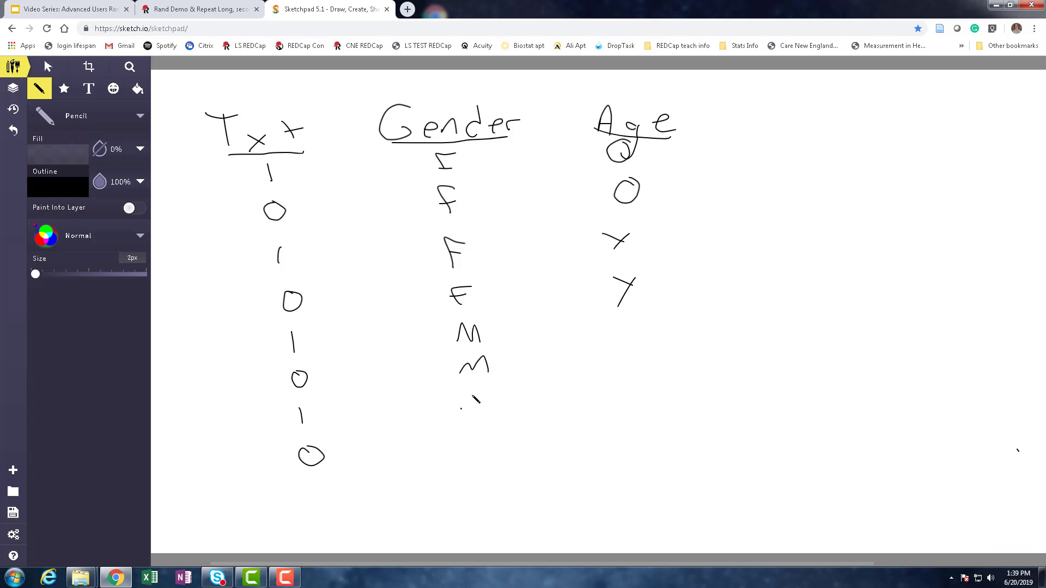
{"action": "left_click_drag", "start_coordinate": [461, 408], "coordinate": [494, 406]}
{"action": "mouse_move", "coordinate": [457, 453]}
{"action": "left_mouse_down"}
{"action": "mouse_move", "coordinate": [496, 431]}
{"action": "mouse_move", "coordinate": [500, 444]}
{"action": "left_mouse_up"}
{"action": "left_click_drag", "start_coordinate": [626, 321], "coordinate": [632, 324]}
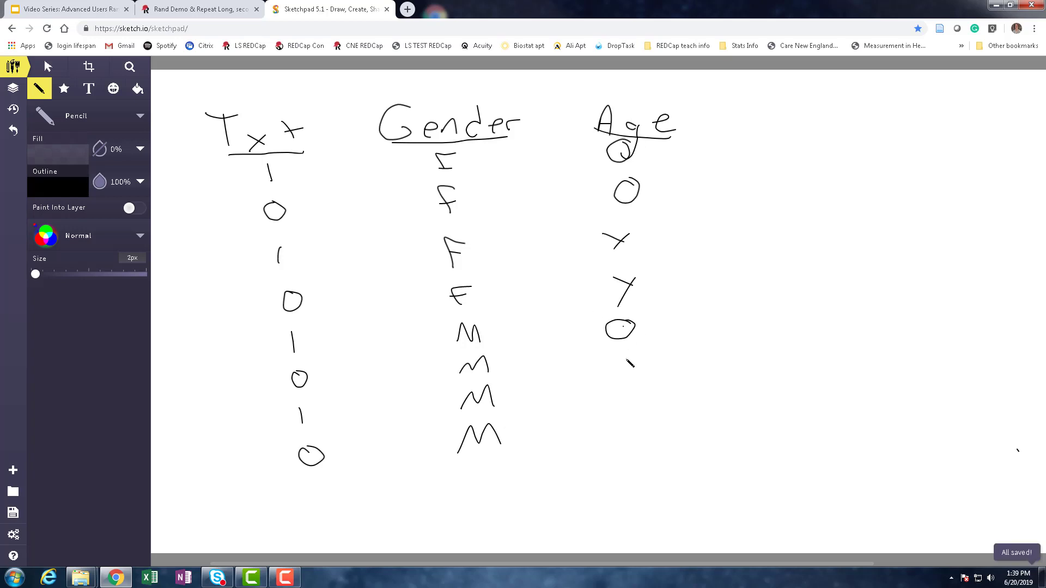
{"action": "mouse_move", "coordinate": [616, 360]}
{"action": "left_mouse_down"}
{"action": "mouse_move", "coordinate": [626, 363]}
{"action": "mouse_move", "coordinate": [616, 358]}
{"action": "mouse_move", "coordinate": [626, 426]}
{"action": "left_mouse_up"}
{"action": "left_click_drag", "start_coordinate": [632, 415], "coordinate": [626, 448]}
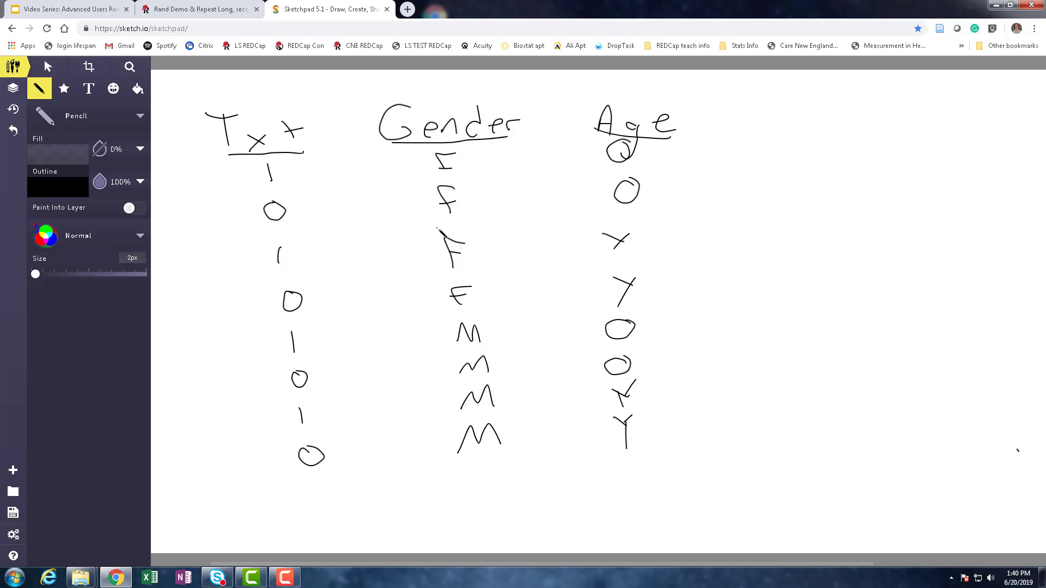
{"action": "left_click", "coordinate": [409, 164]}
{"action": "left_click", "coordinate": [468, 158]}
{"action": "key", "text": "ctrl+z"}
{"action": "left_click", "coordinate": [384, 204]}
{"action": "left_click", "coordinate": [335, 270]}
Step: Handwrite a shuffled treatment sequence beside the original Txt values, one per row: 1, 0, 0, 1, 0, 1, 1, 0
{"action": "mouse_move", "coordinate": [204, 167]}
{"action": "left_mouse_down"}
{"action": "mouse_move", "coordinate": [197, 222]}
{"action": "mouse_move", "coordinate": [212, 207]}
{"action": "left_mouse_up"}
{"action": "mouse_move", "coordinate": [213, 251]}
{"action": "left_mouse_down"}
{"action": "mouse_move", "coordinate": [217, 261]}
{"action": "mouse_move", "coordinate": [215, 249]}
{"action": "left_mouse_up"}
{"action": "mouse_move", "coordinate": [213, 295]}
{"action": "left_mouse_down"}
{"action": "mouse_move", "coordinate": [211, 348]}
{"action": "mouse_move", "coordinate": [223, 336]}
{"action": "left_mouse_up"}
{"action": "left_click", "coordinate": [222, 422]}
{"action": "left_click_drag", "start_coordinate": [221, 374], "coordinate": [233, 450]}
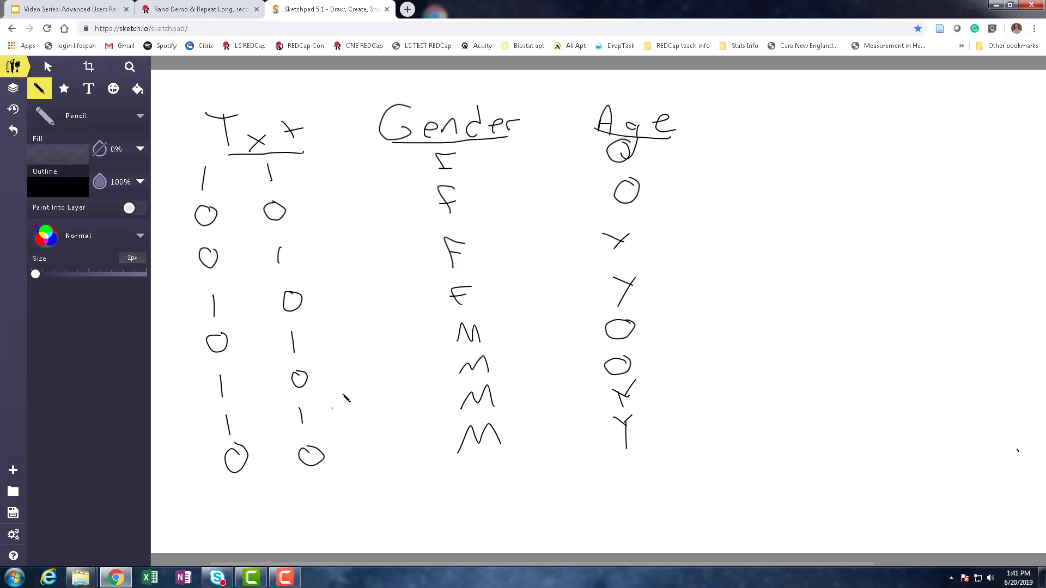
Step: Select and delete the original alternating column of 1 and 0 values under the Txt heading
{"action": "left_click", "coordinate": [46, 69]}
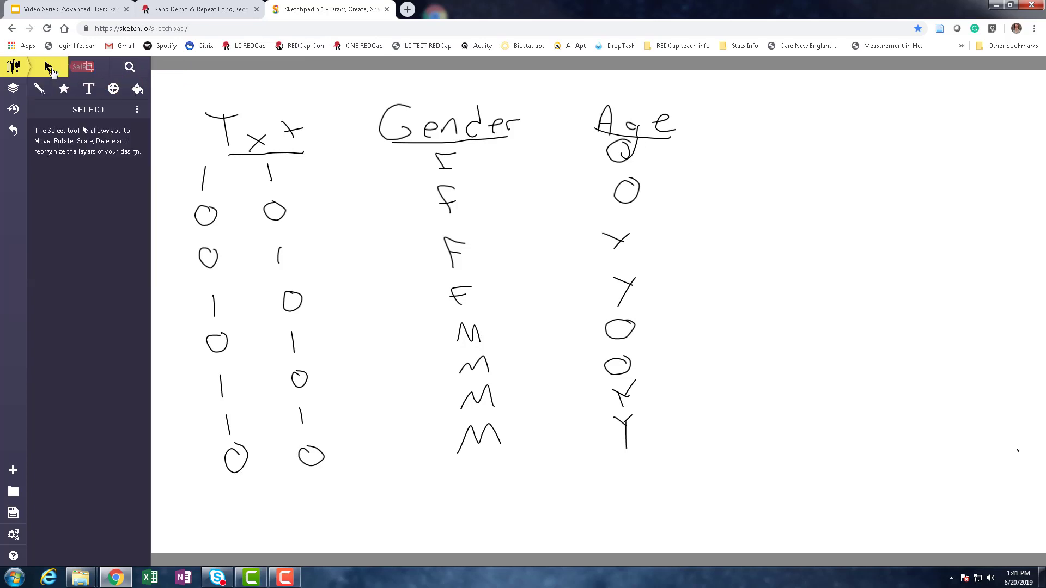
{"action": "mouse_move", "coordinate": [232, 158]}
{"action": "left_mouse_down"}
{"action": "mouse_move", "coordinate": [353, 414]}
{"action": "mouse_move", "coordinate": [336, 459]}
{"action": "mouse_move", "coordinate": [322, 466]}
{"action": "mouse_move", "coordinate": [325, 414]}
{"action": "left_mouse_up"}
{"action": "key", "text": "Delete"}
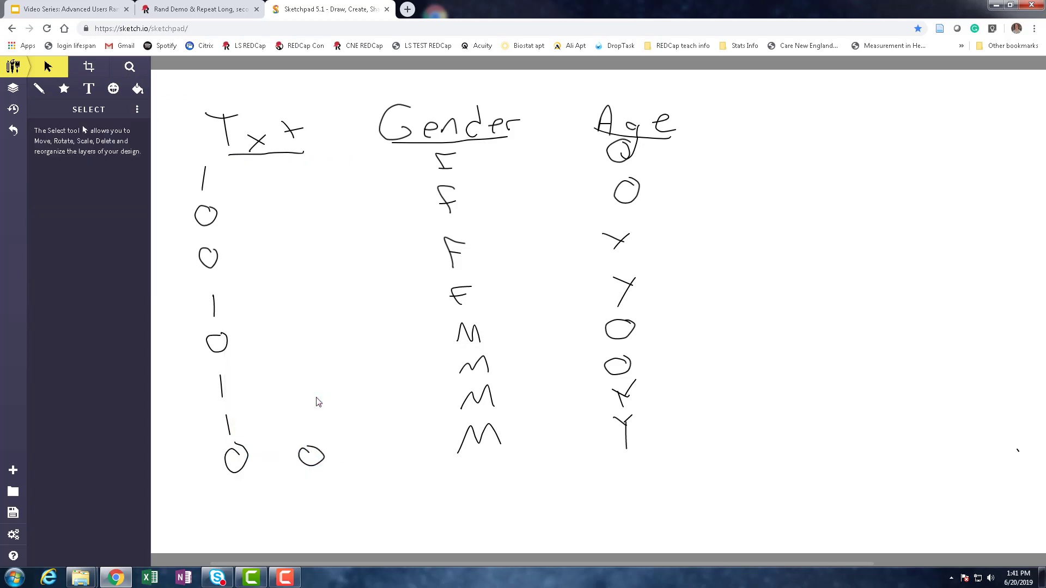
{"action": "left_click_drag", "start_coordinate": [283, 422], "coordinate": [344, 476]}
{"action": "key", "text": "Delete"}
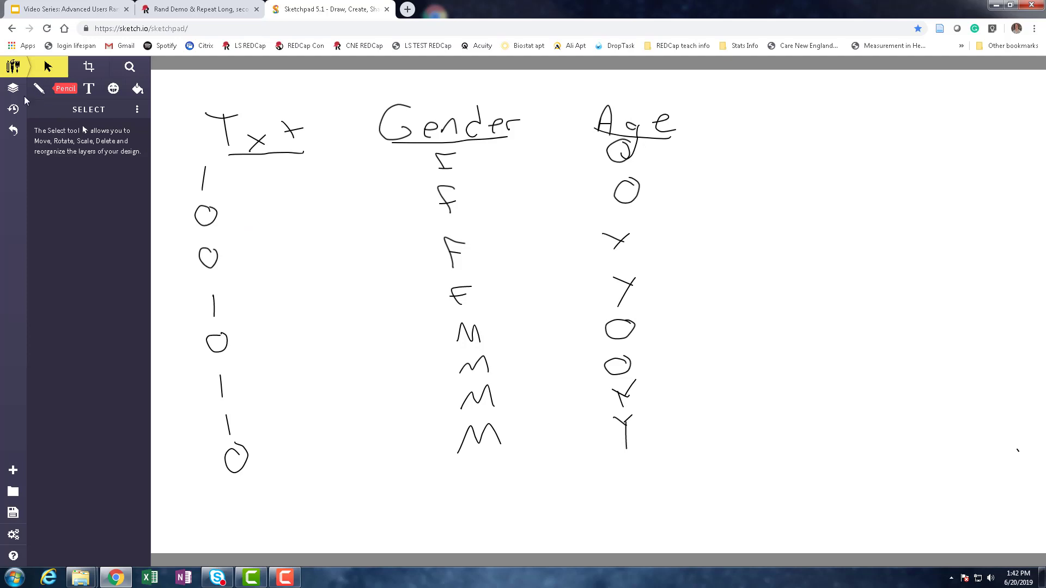
Step: Strike a freehand pencil line through each of the first two table rows, from the Txt value across to the Age value
{"action": "left_click", "coordinate": [39, 89]}
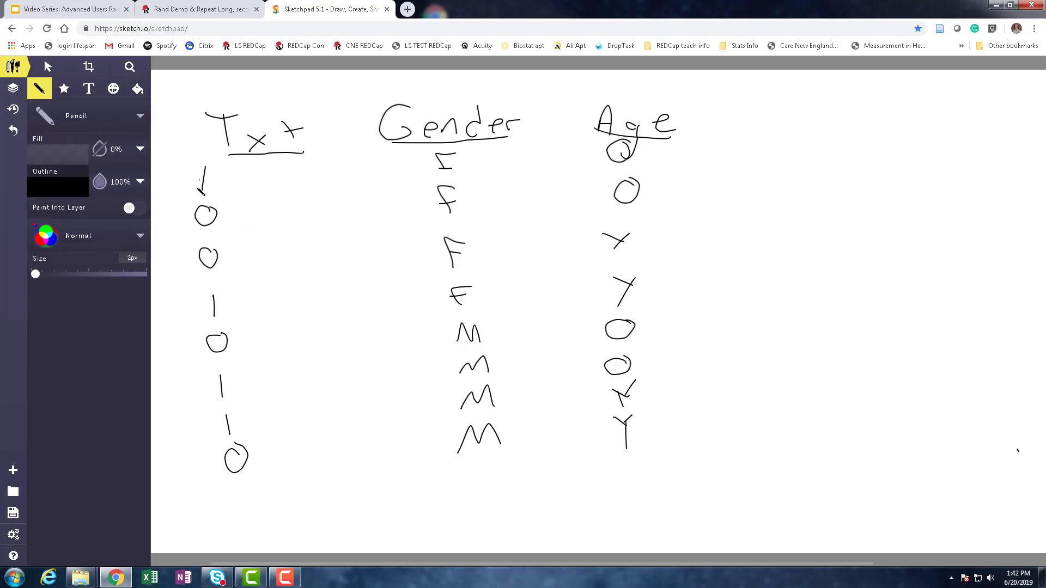
{"action": "mouse_move", "coordinate": [181, 173]}
{"action": "left_mouse_down"}
{"action": "mouse_move", "coordinate": [203, 182]}
{"action": "mouse_move", "coordinate": [402, 159]}
{"action": "mouse_move", "coordinate": [654, 157]}
{"action": "left_mouse_up"}
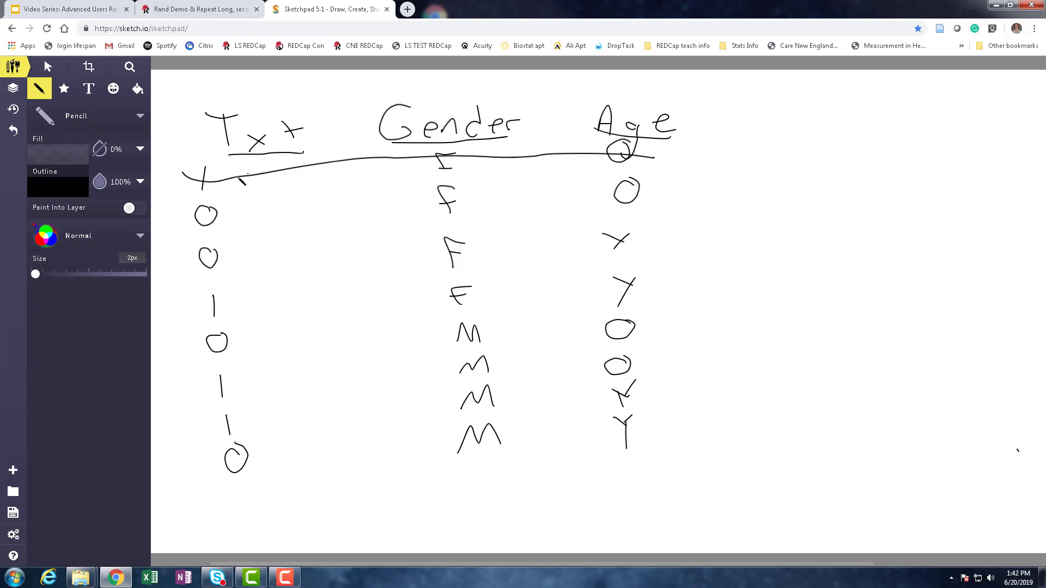
{"action": "left_click", "coordinate": [666, 165]}
{"action": "mouse_move", "coordinate": [195, 217]}
{"action": "left_mouse_down"}
{"action": "mouse_move", "coordinate": [264, 222]}
{"action": "mouse_move", "coordinate": [659, 187]}
{"action": "left_mouse_up"}
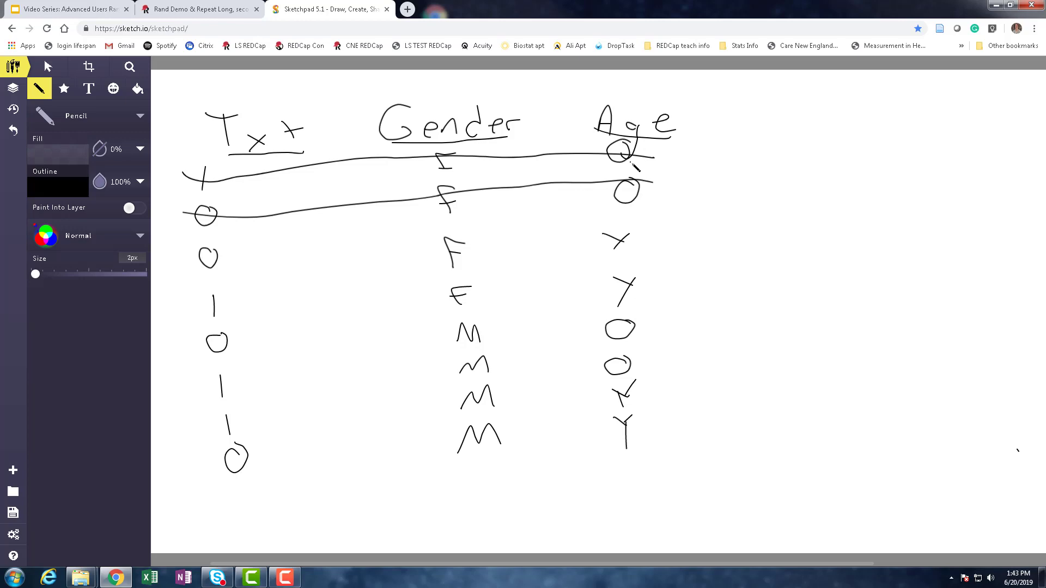
Step: Return to the REDCap randomization setup, download the Example #2 (all possible combos) allocation template and open the CSV file
{"action": "left_click", "coordinate": [209, 10]}
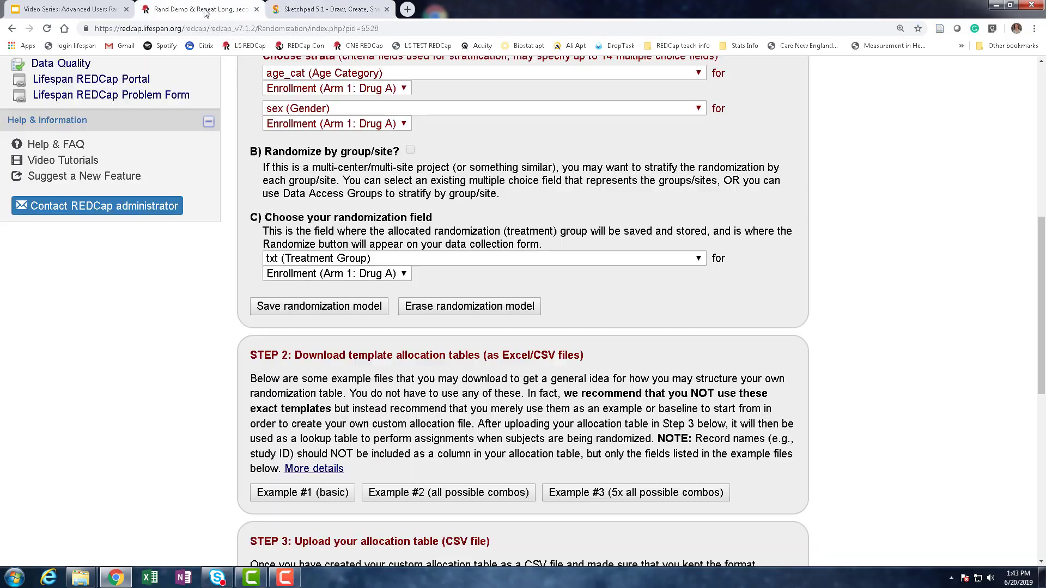
{"action": "scroll", "coordinate": [458, 297], "scroll_direction": "up", "scroll_amount": 1}
{"action": "scroll", "coordinate": [455, 305], "scroll_direction": "up", "scroll_amount": 5}
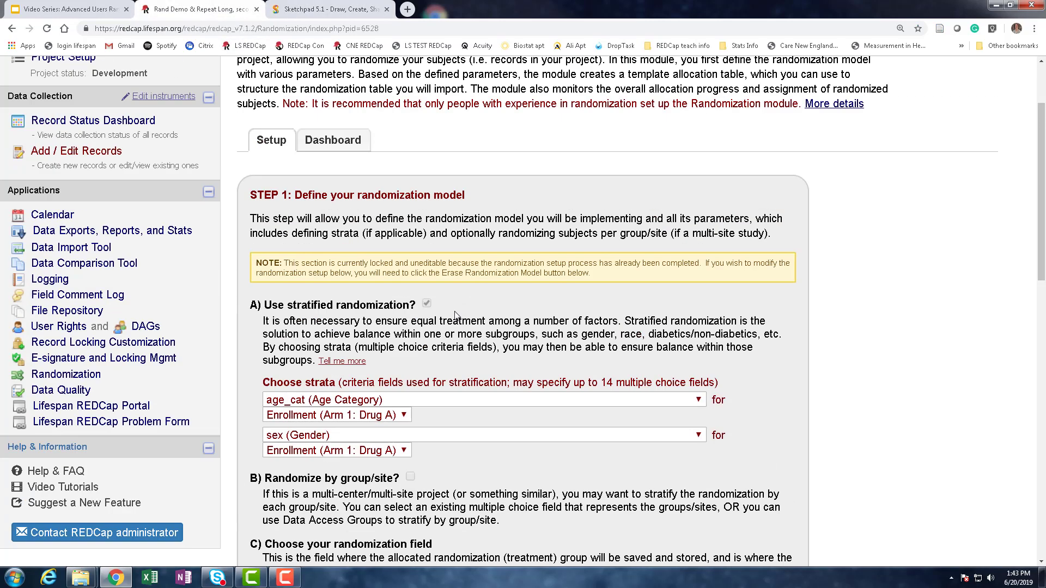
{"action": "scroll", "coordinate": [455, 316], "scroll_direction": "down", "scroll_amount": 2}
{"action": "scroll", "coordinate": [314, 297], "scroll_direction": "down", "scroll_amount": 6}
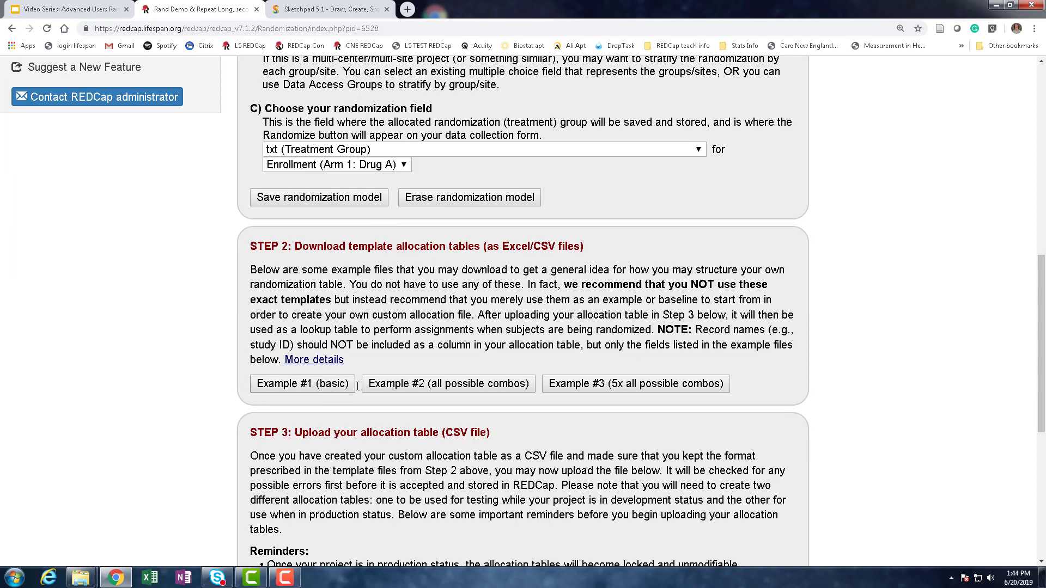
{"action": "left_click", "coordinate": [404, 387]}
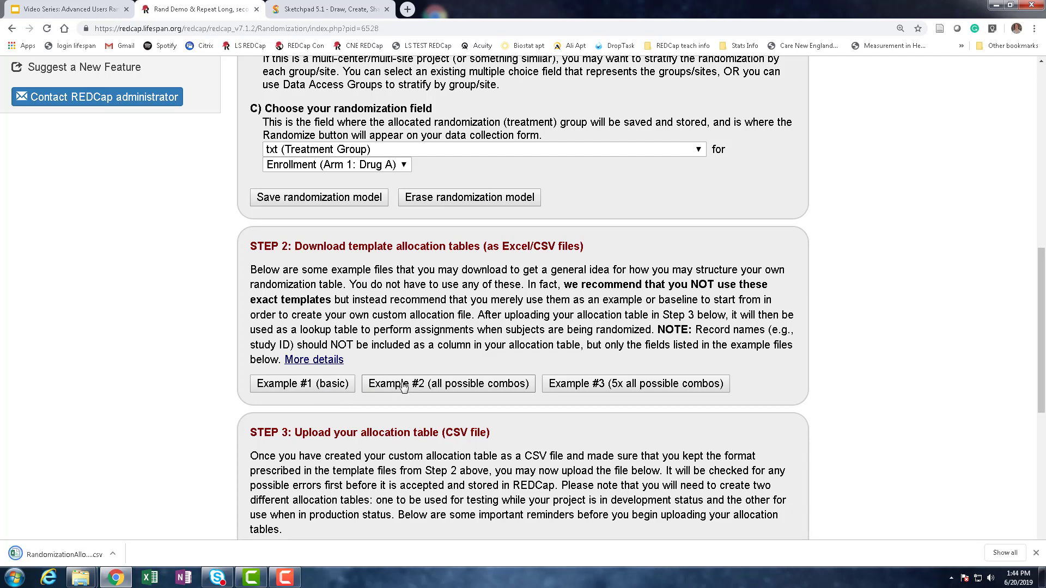
{"action": "left_click", "coordinate": [66, 556]}
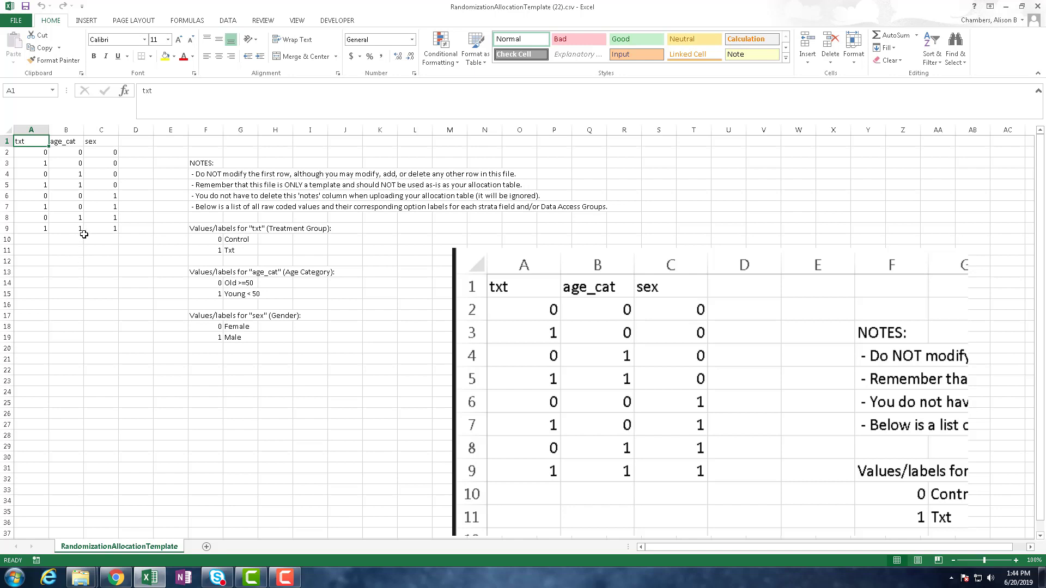
Step: Examine the template's txt, age_cat and sex combinations, highlighting the first two data rows, A2:C2 and A3:C3
{"action": "left_click", "coordinate": [110, 279]}
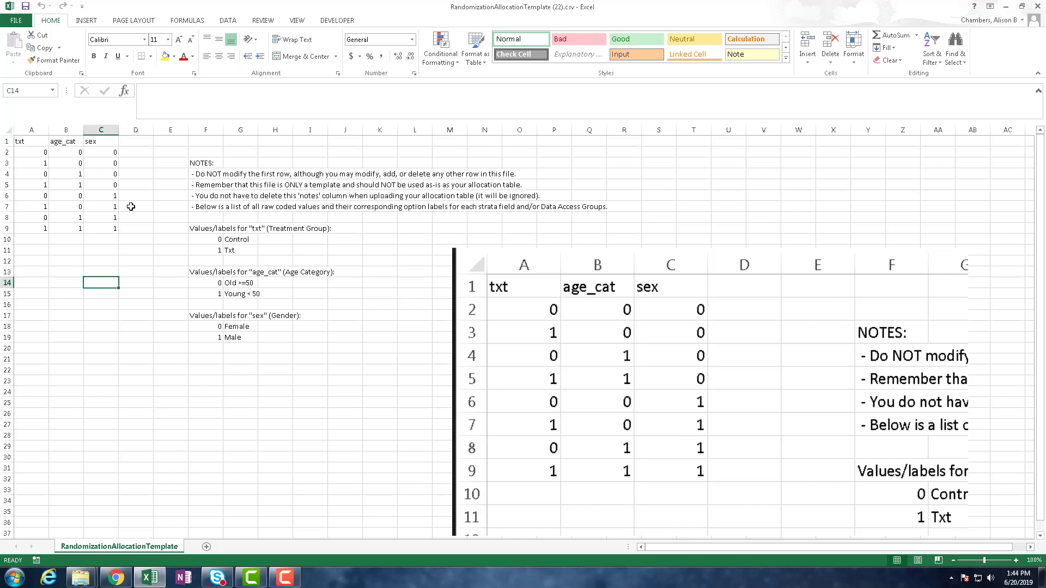
{"action": "left_click", "coordinate": [136, 154]}
{"action": "left_click_drag", "start_coordinate": [33, 152], "coordinate": [114, 153]}
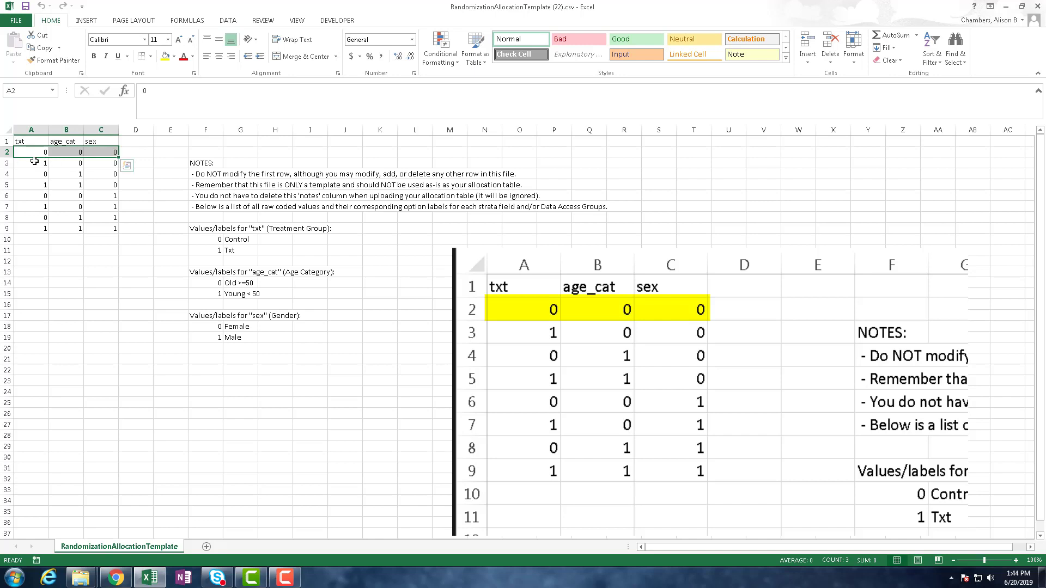
{"action": "left_click_drag", "start_coordinate": [30, 163], "coordinate": [114, 163]}
{"action": "left_click", "coordinate": [116, 314]}
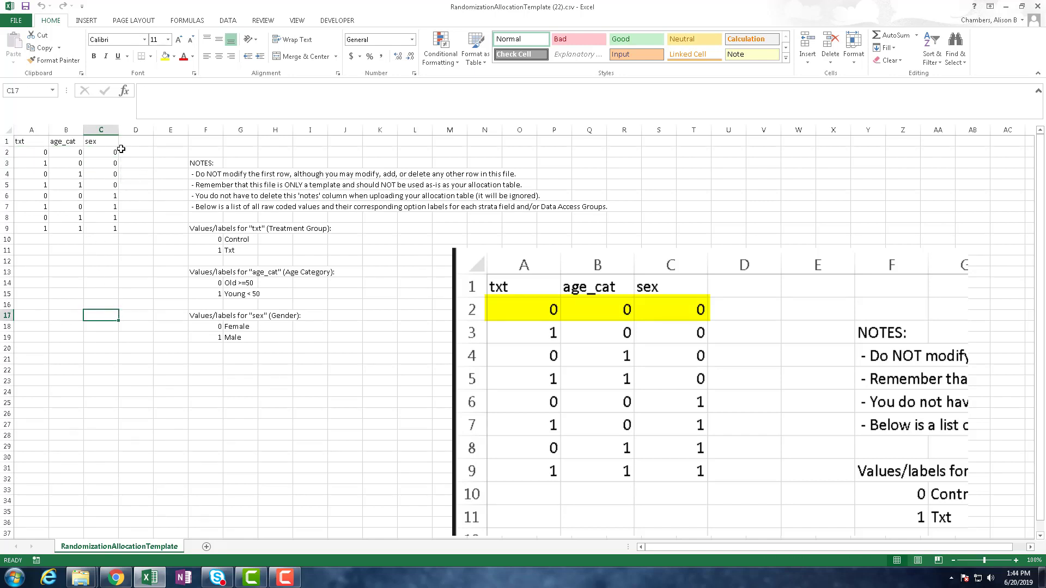
Step: Save the allocation template to the Desktop as RandomizationAllocationTemplate (22).csv, keeping the CSV (Comma delimited) format
{"action": "left_click", "coordinate": [17, 21]}
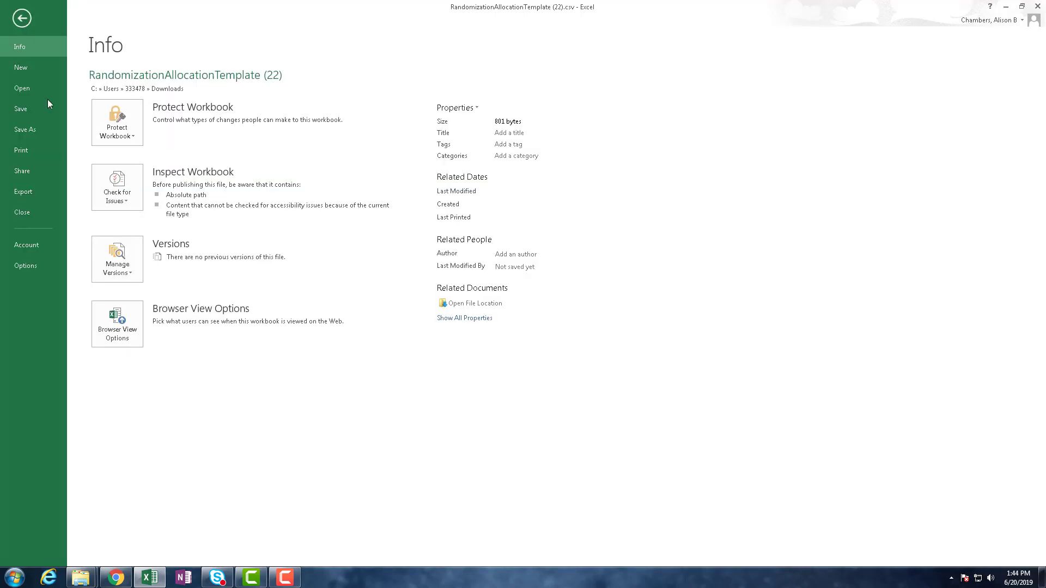
{"action": "left_click", "coordinate": [29, 132]}
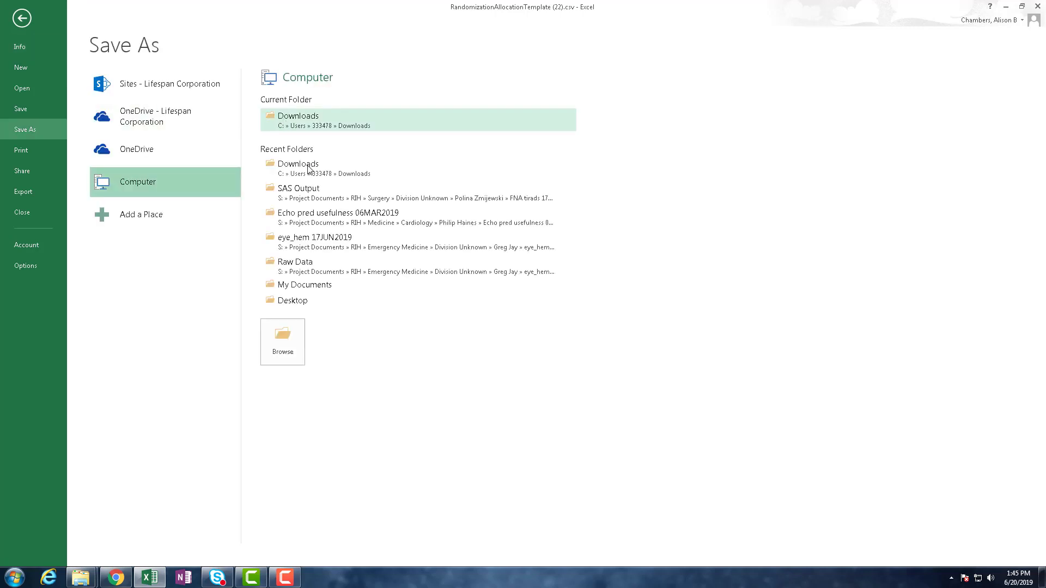
{"action": "left_click", "coordinate": [305, 302]}
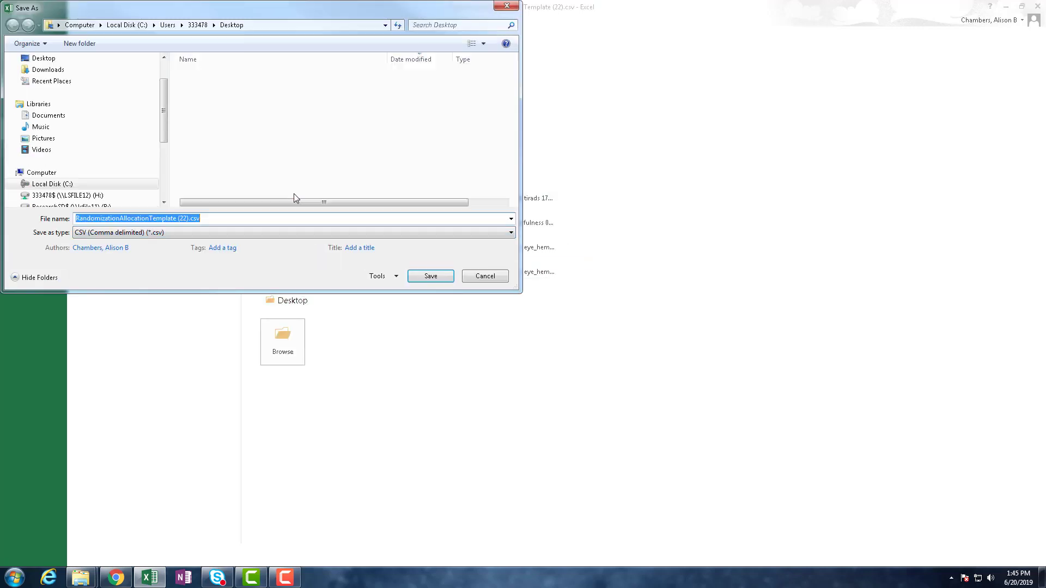
{"action": "left_click", "coordinate": [436, 277]}
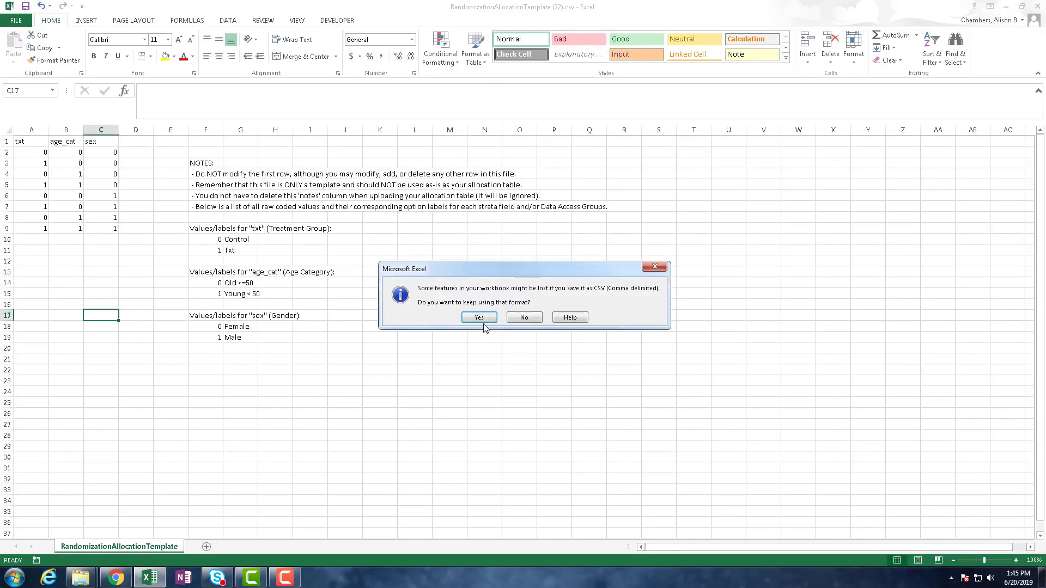
{"action": "left_click", "coordinate": [480, 318]}
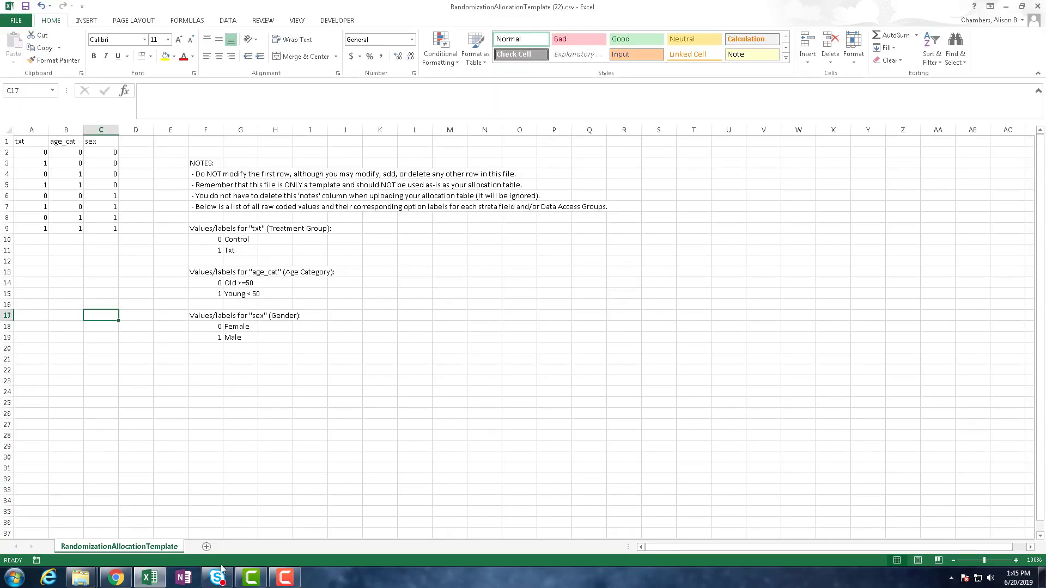
Step: Switch to REDCap in Chrome and upload RandomizationAllocationTemplate (22).csv from the Desktop as the allocation table for DEVELOPMENT status
{"action": "left_click", "coordinate": [116, 578]}
{"action": "scroll", "coordinate": [159, 391], "scroll_direction": "down", "scroll_amount": 5}
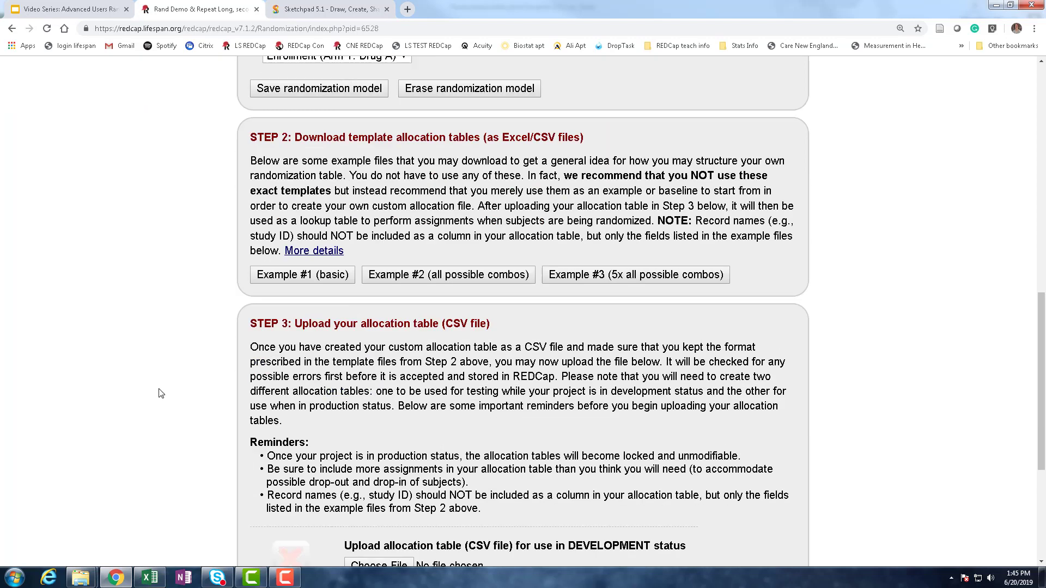
{"action": "scroll", "coordinate": [159, 390], "scroll_direction": "down", "scroll_amount": 1}
{"action": "left_click", "coordinate": [381, 350]}
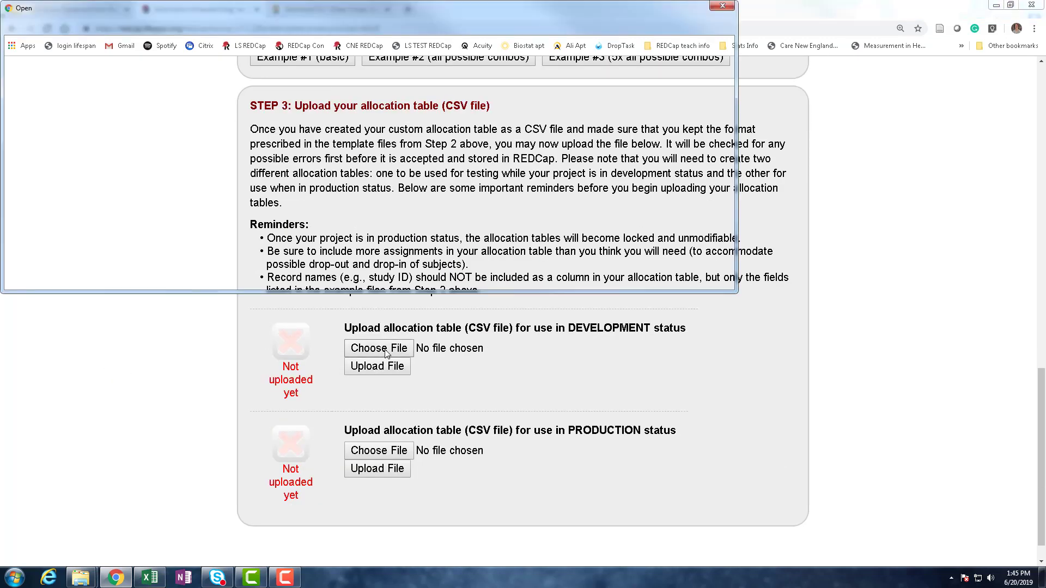
{"action": "left_click", "coordinate": [376, 75]}
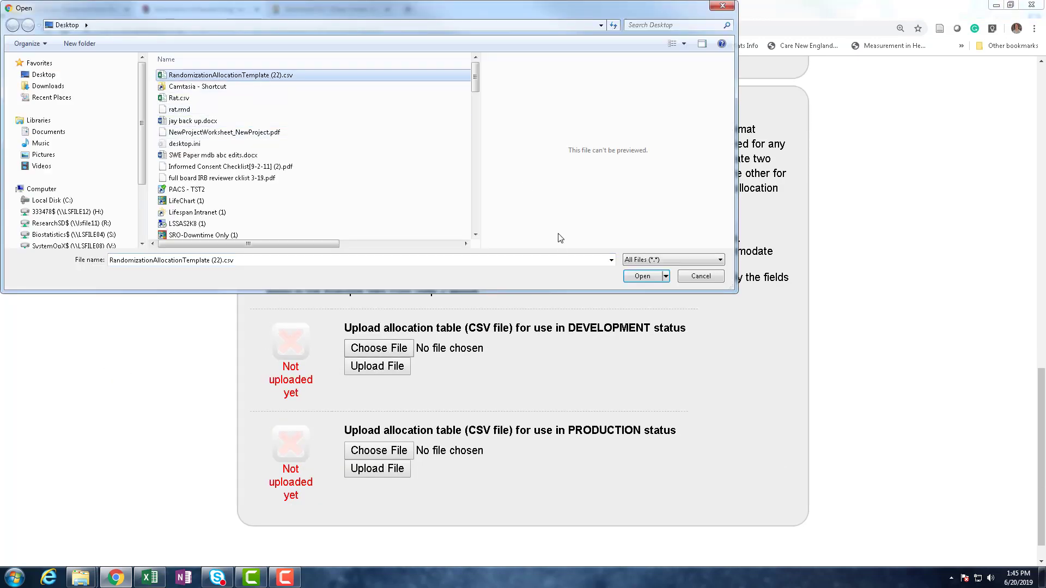
{"action": "left_click", "coordinate": [643, 276]}
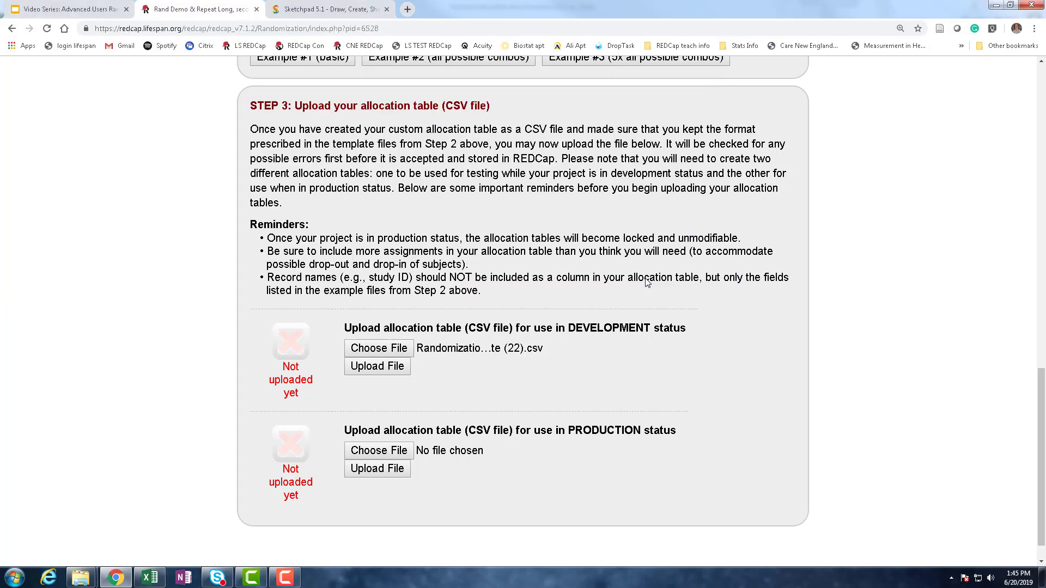
{"action": "left_click", "coordinate": [375, 365]}
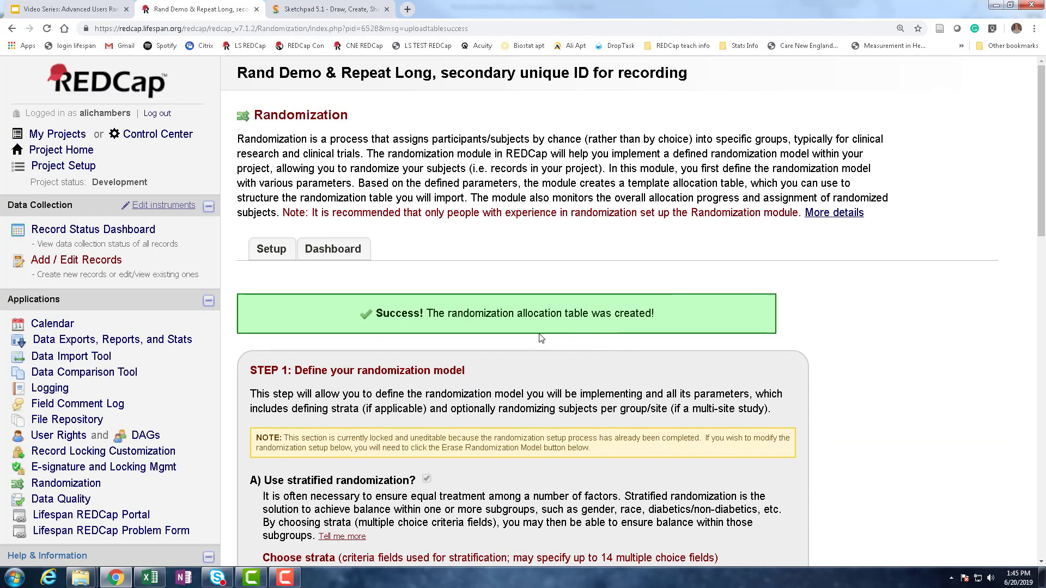
Step: Add a new record in Arm 1: Drug A and open its Demographics form for the Enrollment event
{"action": "scroll", "coordinate": [555, 336], "scroll_direction": "down", "scroll_amount": 4}
{"action": "scroll", "coordinate": [555, 337], "scroll_direction": "down", "scroll_amount": 7}
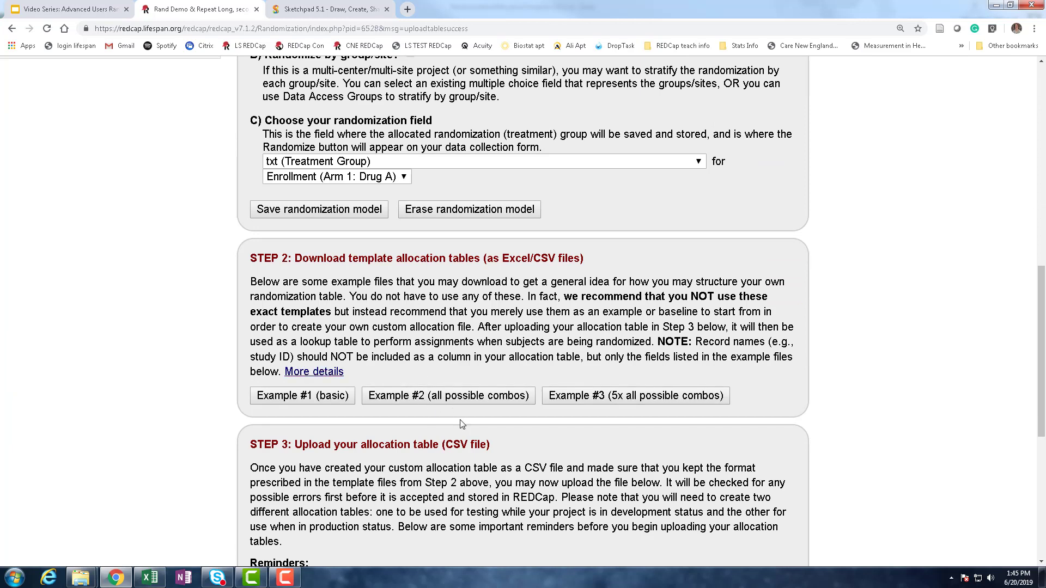
{"action": "scroll", "coordinate": [497, 401], "scroll_direction": "down", "scroll_amount": 2}
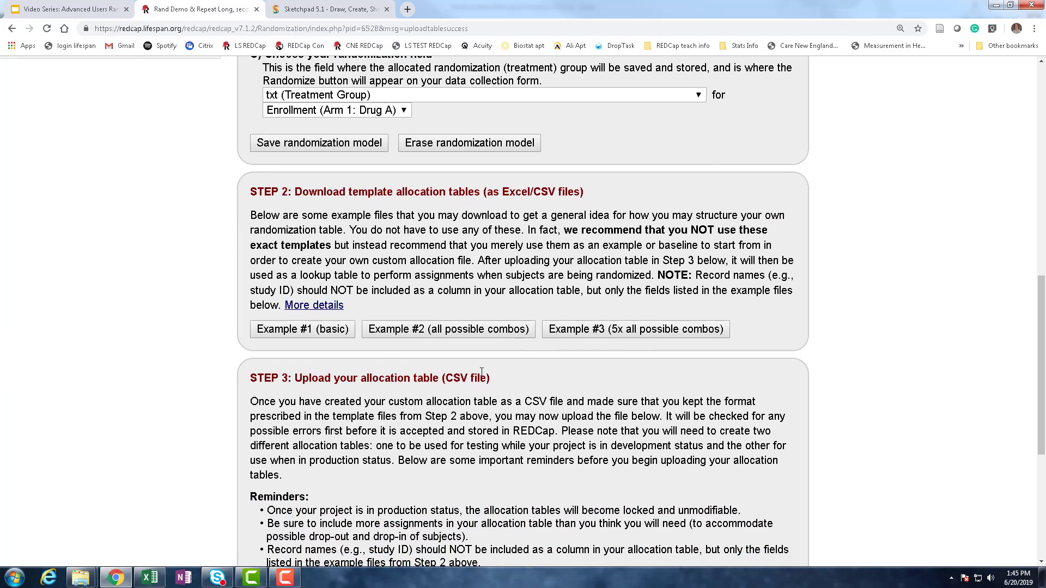
{"action": "scroll", "coordinate": [461, 473], "scroll_direction": "up", "scroll_amount": 3}
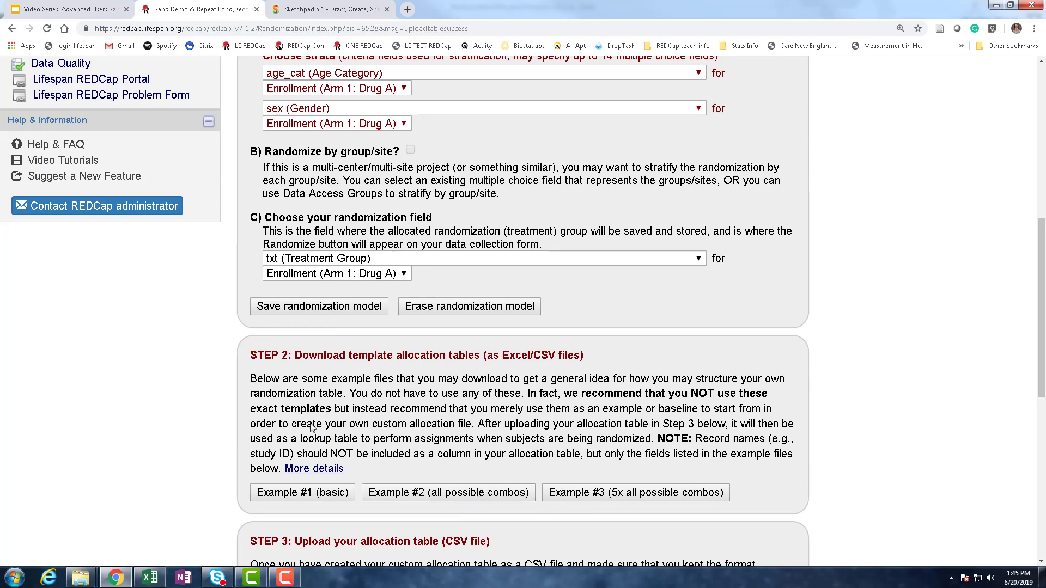
{"action": "scroll", "coordinate": [459, 474], "scroll_direction": "up", "scroll_amount": 6}
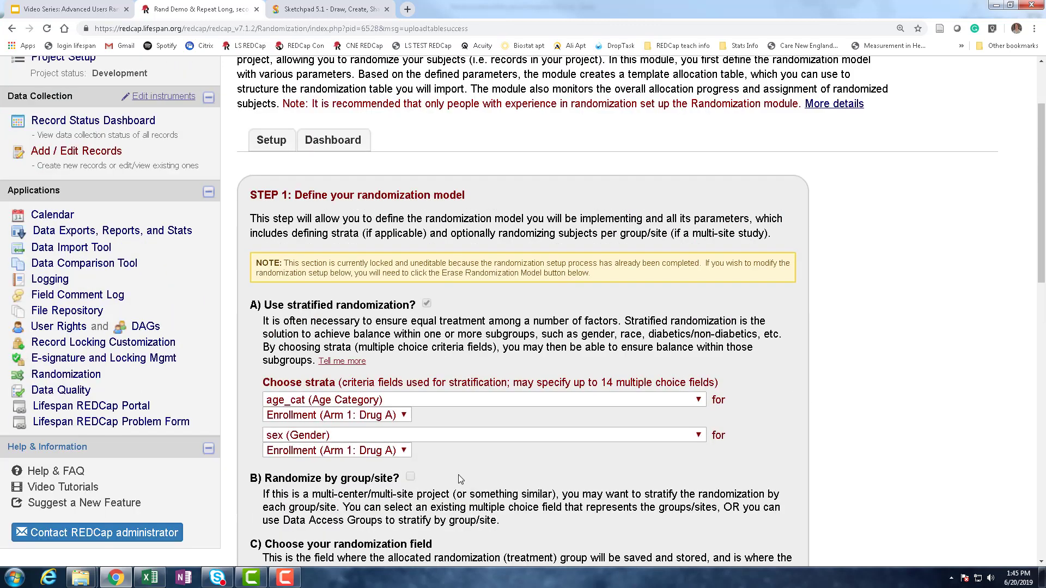
{"action": "scroll", "coordinate": [392, 354], "scroll_direction": "up", "scroll_amount": 1}
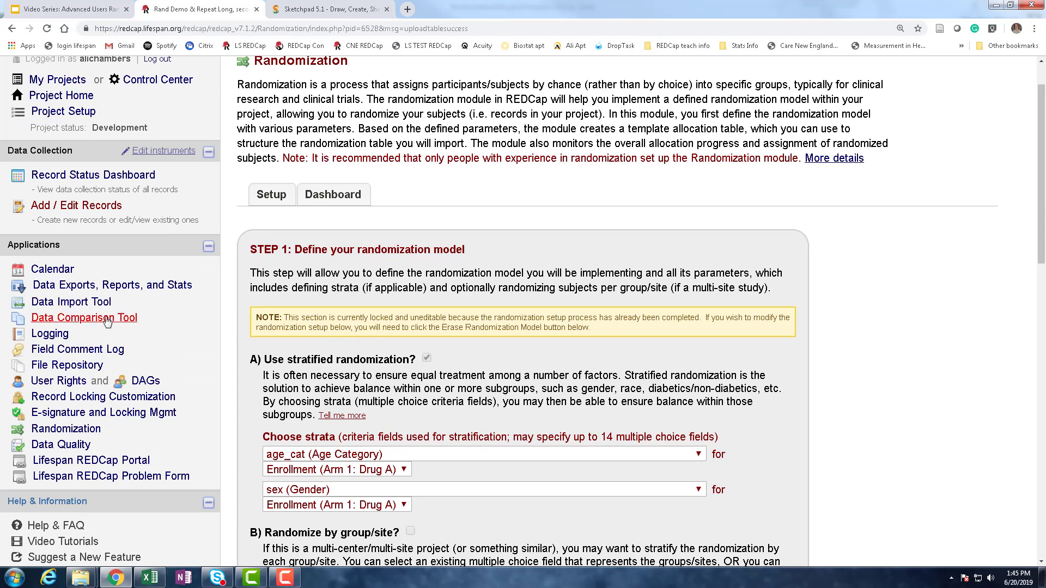
{"action": "left_click", "coordinate": [62, 207]}
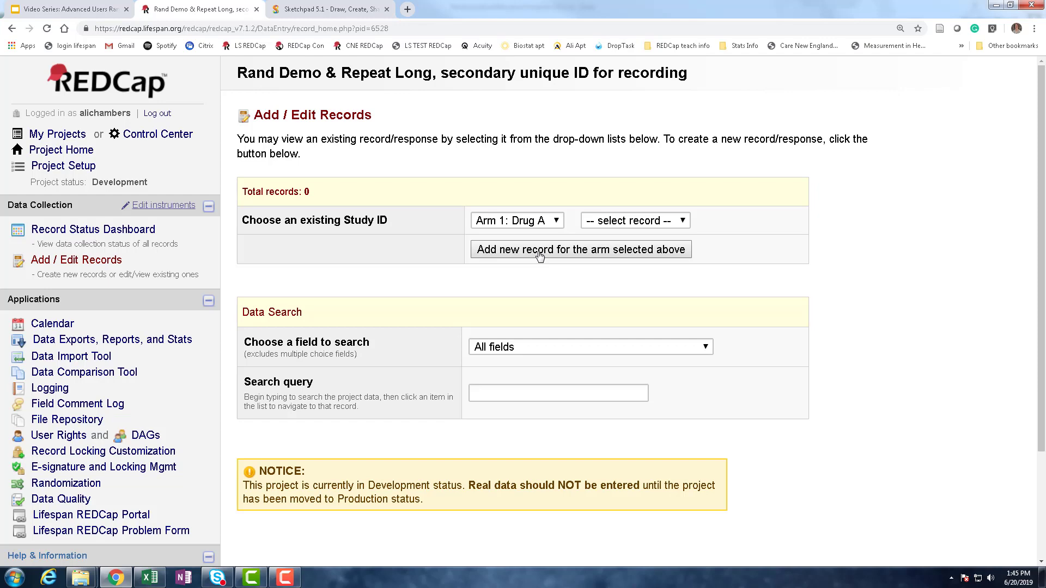
{"action": "left_click", "coordinate": [540, 250]}
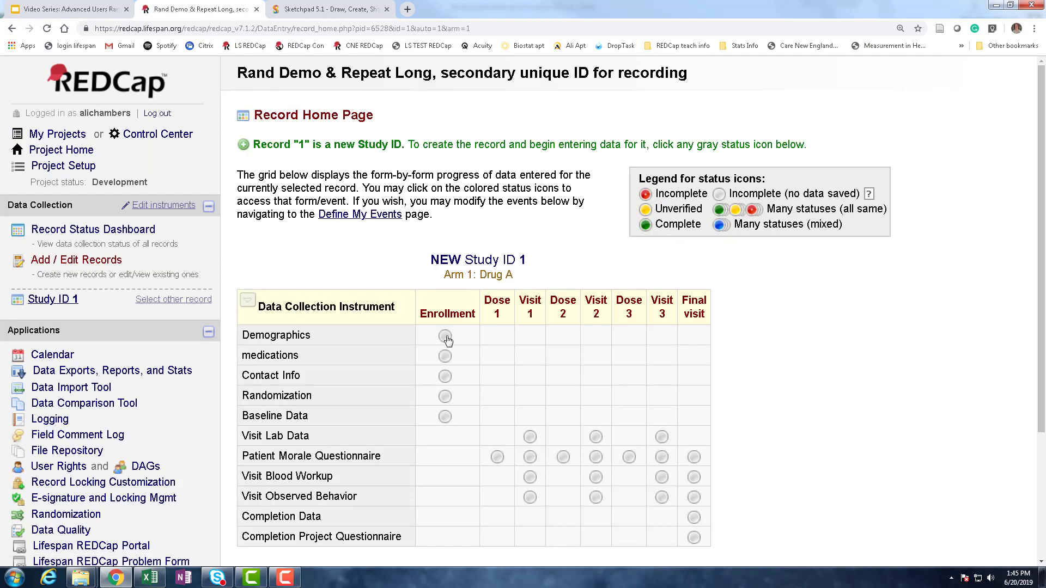
{"action": "left_click", "coordinate": [445, 338]}
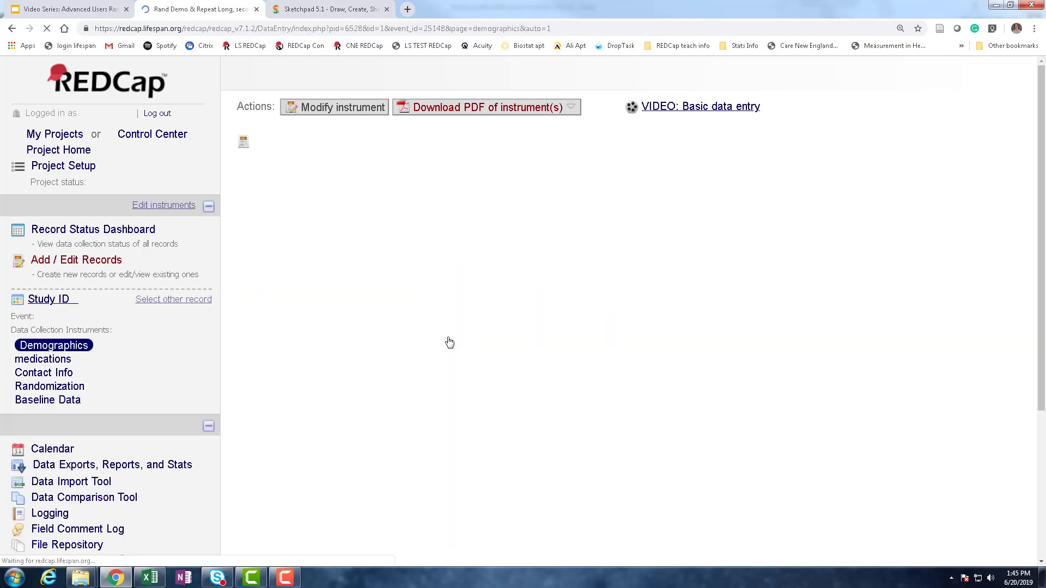
Step: Set Age Category to Old >=50 and Gender to Female, and save and exit the Demographics form
{"action": "scroll", "coordinate": [447, 348], "scroll_direction": "down", "scroll_amount": 2}
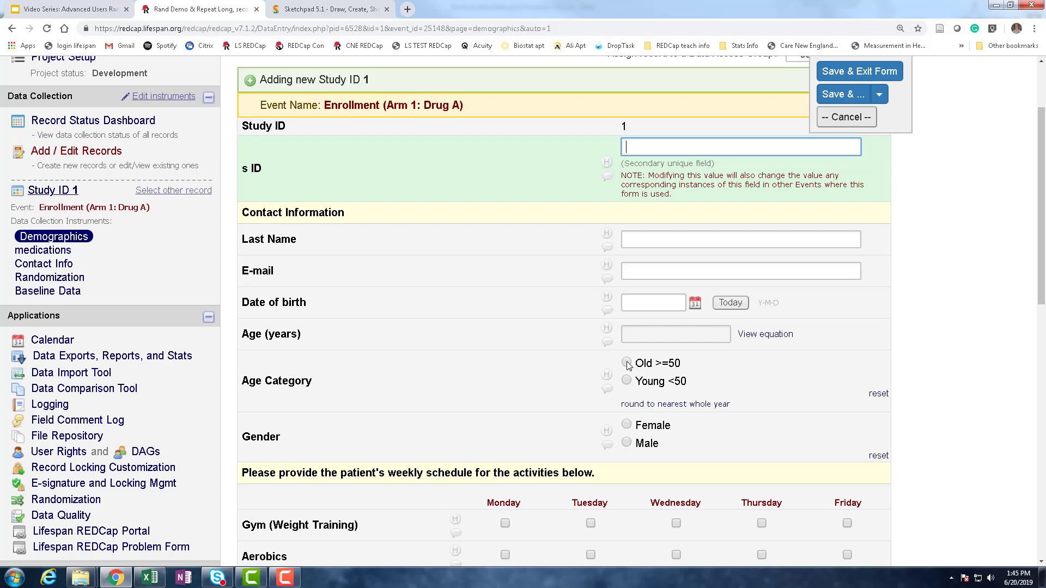
{"action": "left_click", "coordinate": [627, 364]}
{"action": "left_click", "coordinate": [627, 426]}
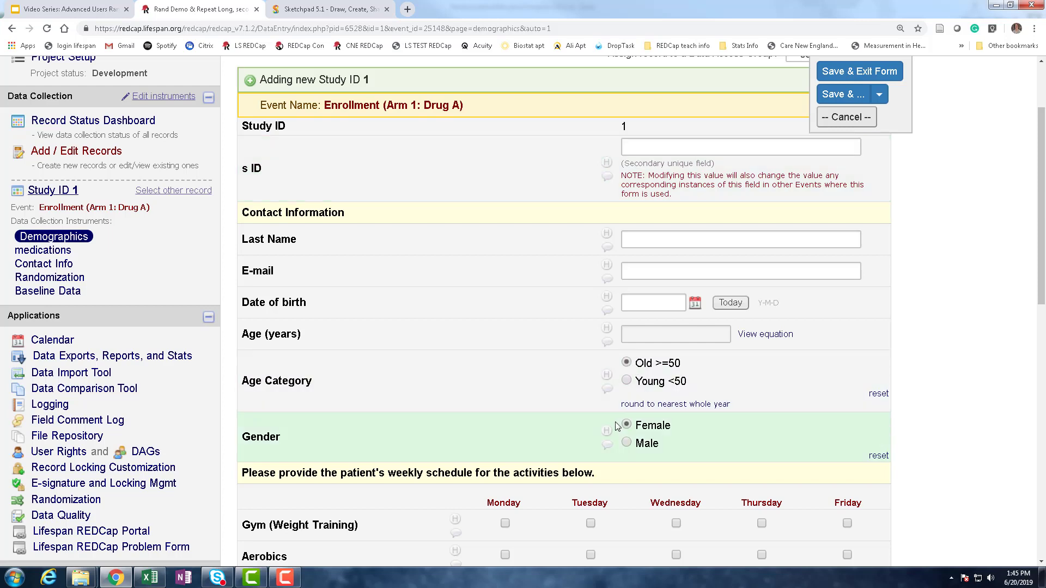
{"action": "scroll", "coordinate": [612, 424], "scroll_direction": "down", "scroll_amount": 5}
{"action": "scroll", "coordinate": [610, 426], "scroll_direction": "down", "scroll_amount": 7}
{"action": "left_click", "coordinate": [658, 436]}
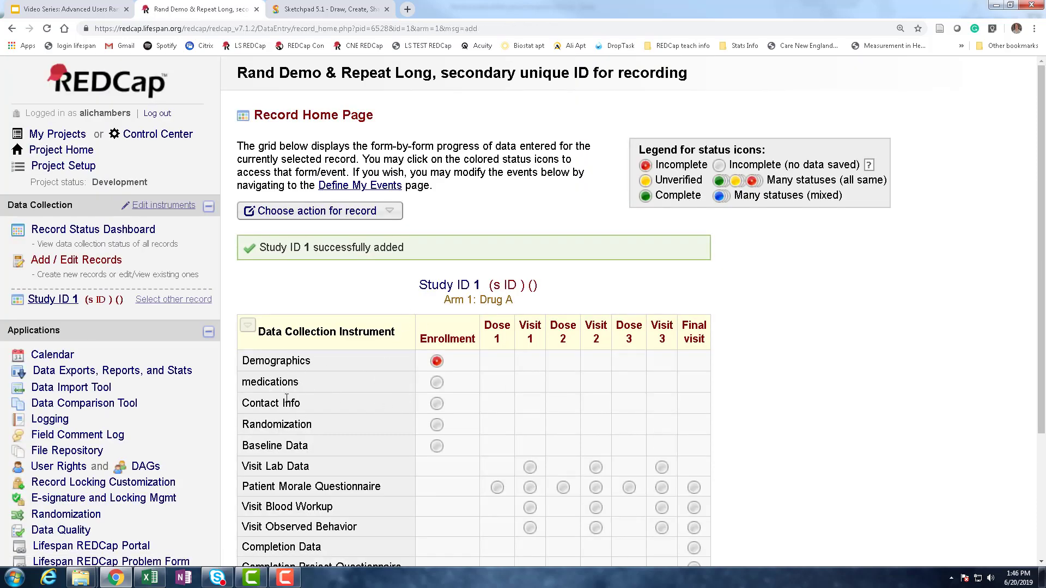
Step: Randomize Study ID 1 from its Enrollment Randomization form, checking the hand-drawn allocation table in Sketchpad before confirming
{"action": "left_click", "coordinate": [436, 426]}
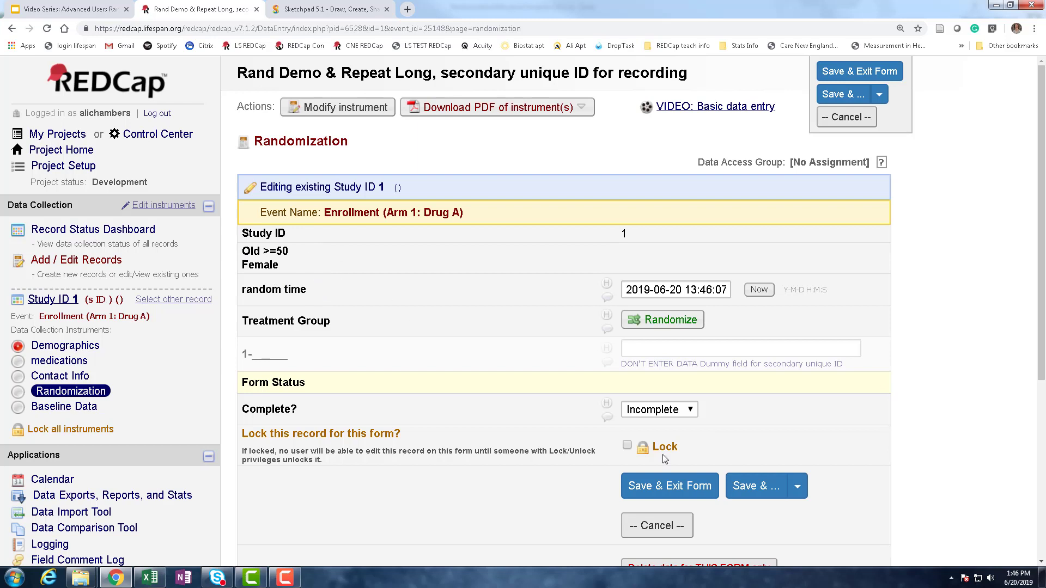
{"action": "left_click", "coordinate": [662, 321]}
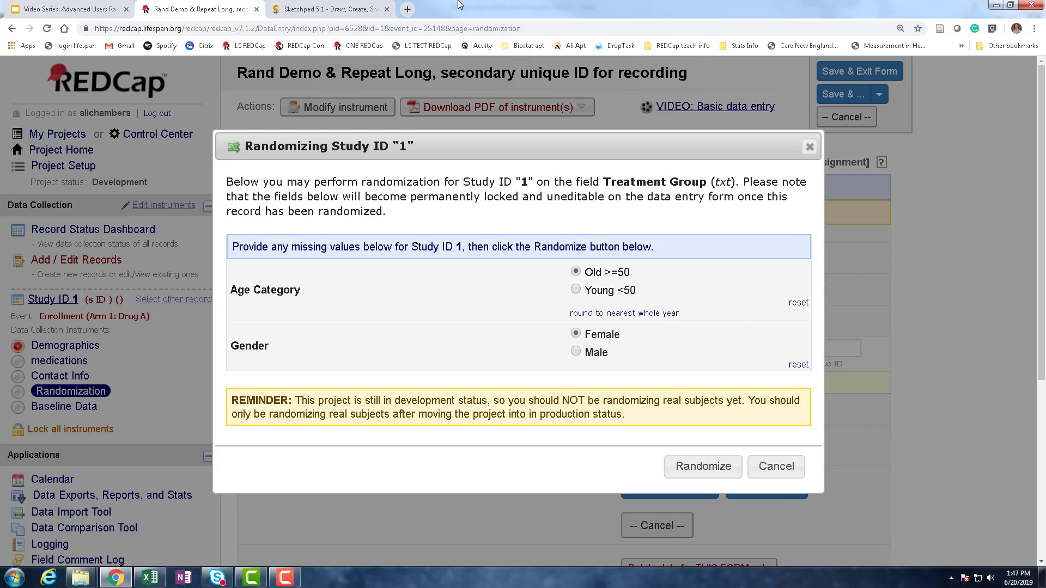
{"action": "left_click", "coordinate": [351, 10]}
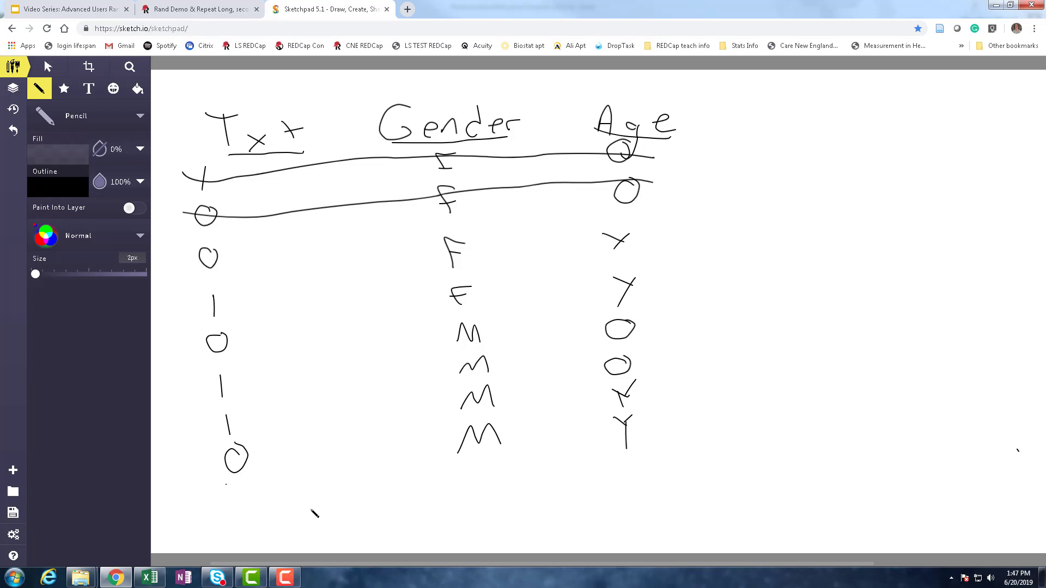
{"action": "left_click", "coordinate": [974, 181]}
{"action": "left_click", "coordinate": [240, 10]}
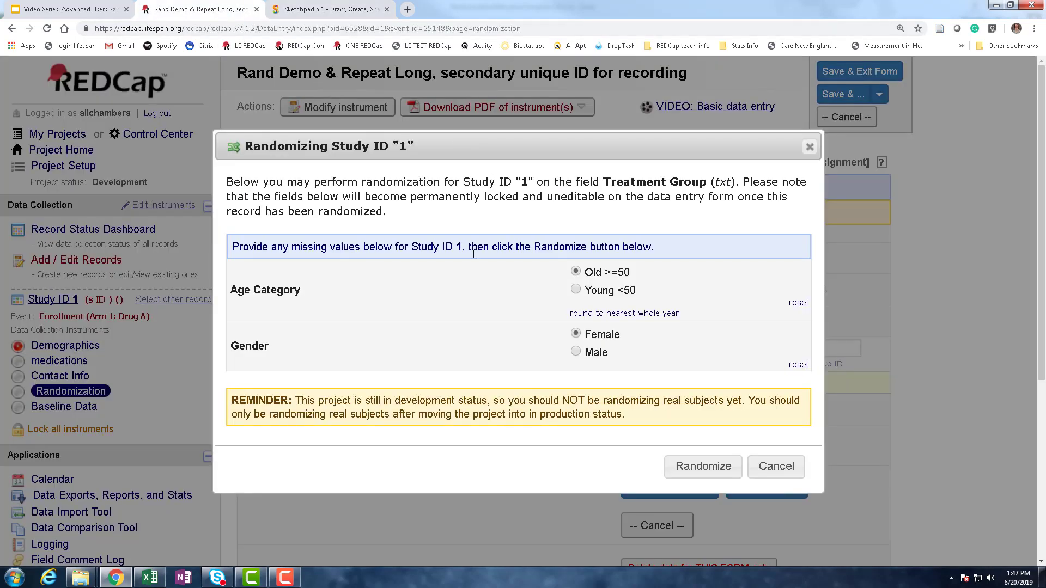
{"action": "left_click", "coordinate": [704, 471]}
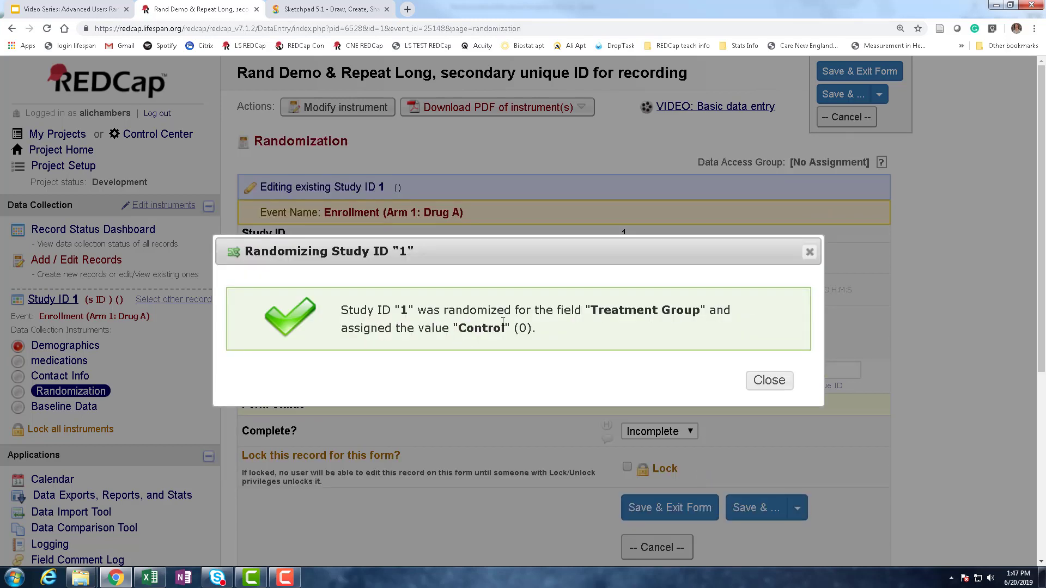
Step: Switch to the allocation template in Excel and highlight its first data row, A2:C2
{"action": "left_click", "coordinate": [150, 578]}
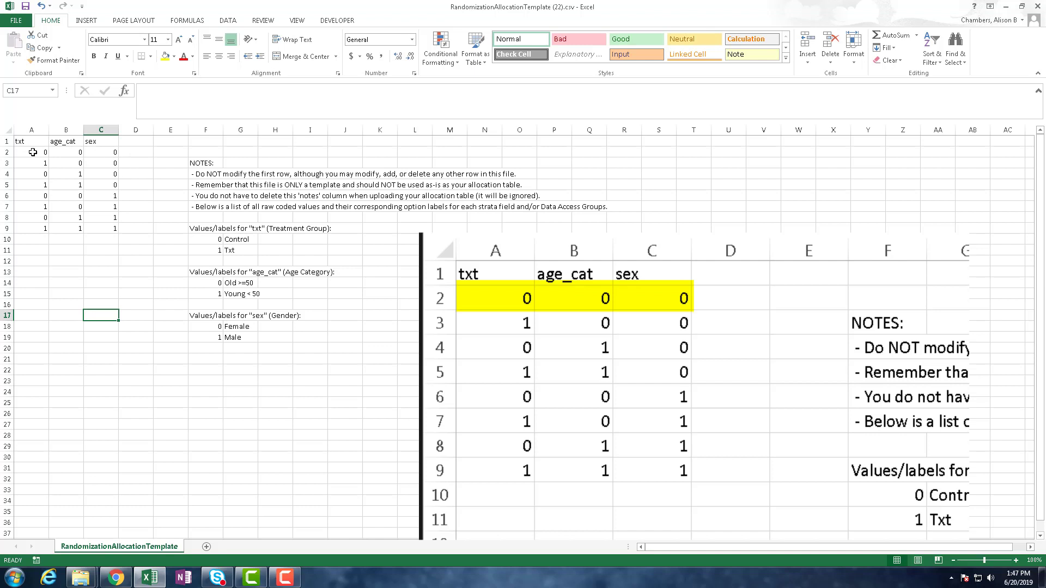
{"action": "left_click_drag", "start_coordinate": [20, 148], "coordinate": [112, 152]}
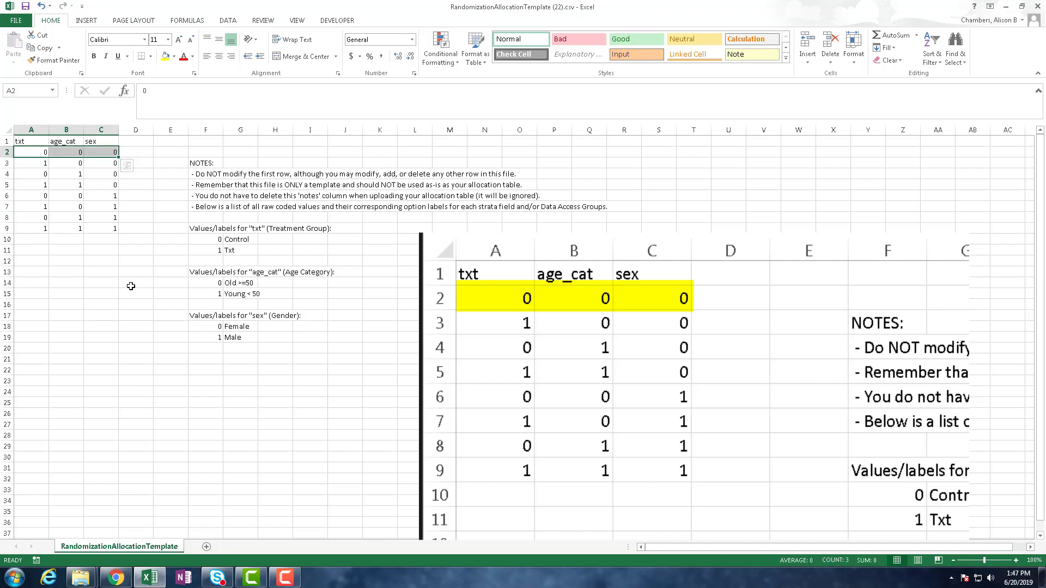
Step: Return to REDCap, dismiss the randomization result, and save and exit Study ID 1's Randomization form
{"action": "left_click", "coordinate": [1007, 6]}
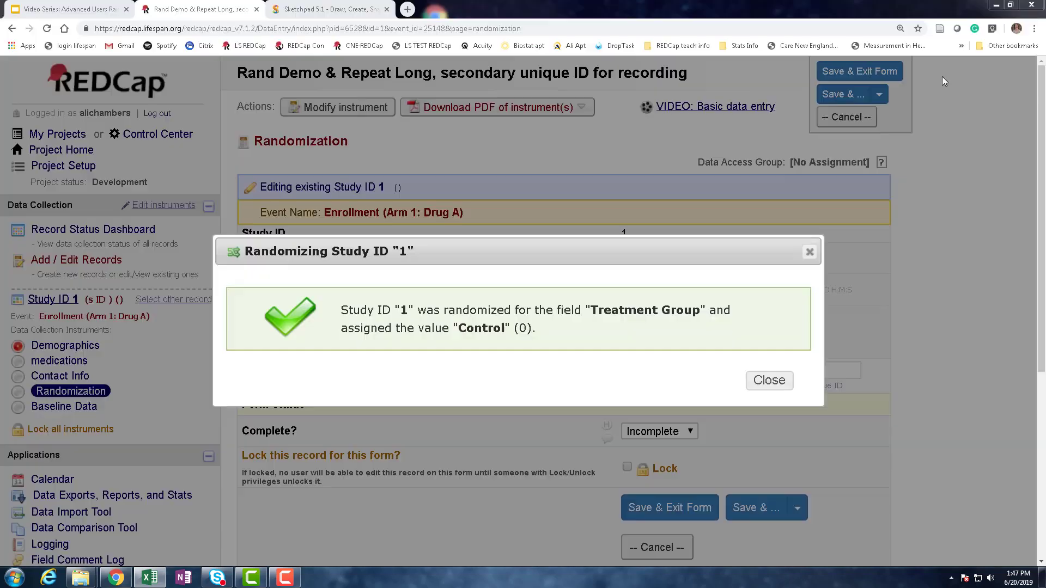
{"action": "left_click", "coordinate": [769, 380]}
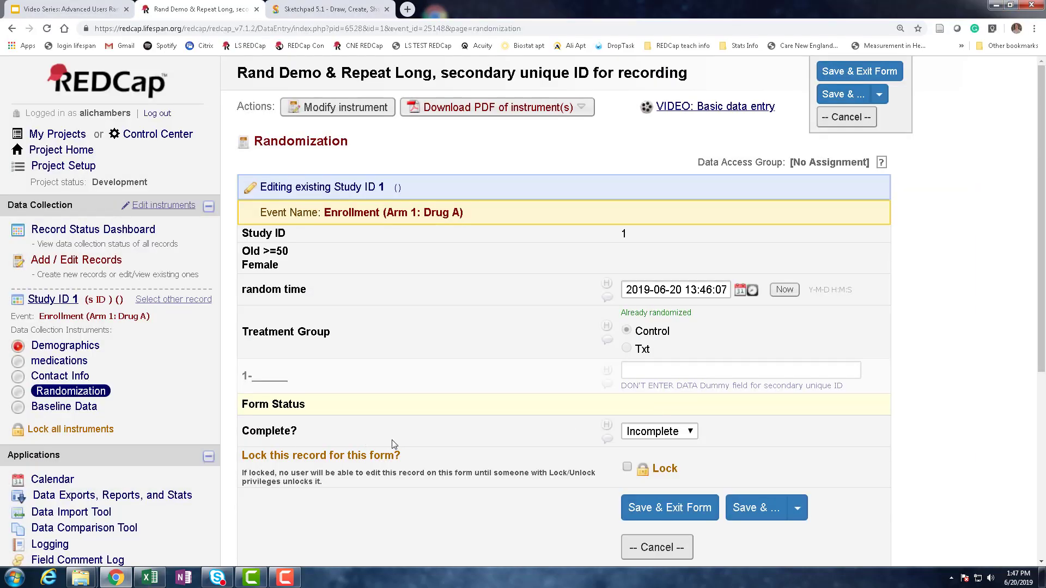
{"action": "left_click", "coordinate": [685, 511]}
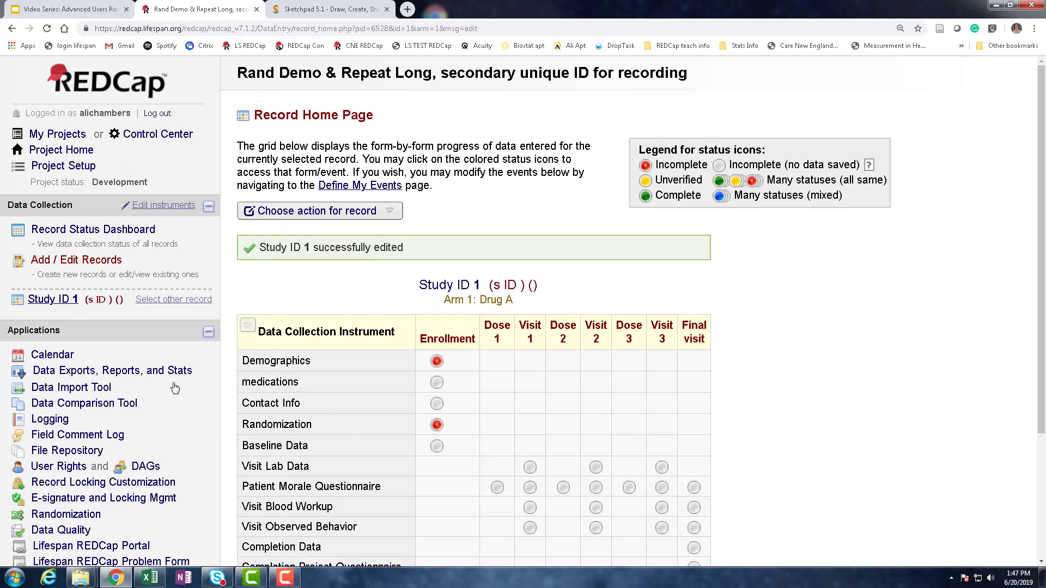
Step: Return to the project's Randomization module and open its Dashboard to examine used and unused allocations per combination
{"action": "scroll", "coordinate": [173, 433], "scroll_direction": "down", "scroll_amount": 1}
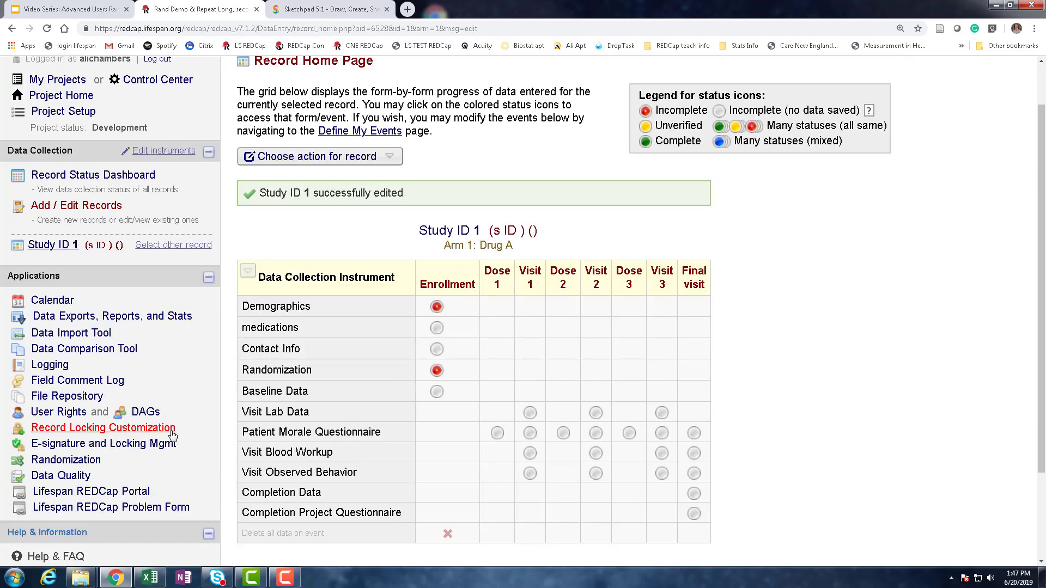
{"action": "left_click", "coordinate": [78, 463]}
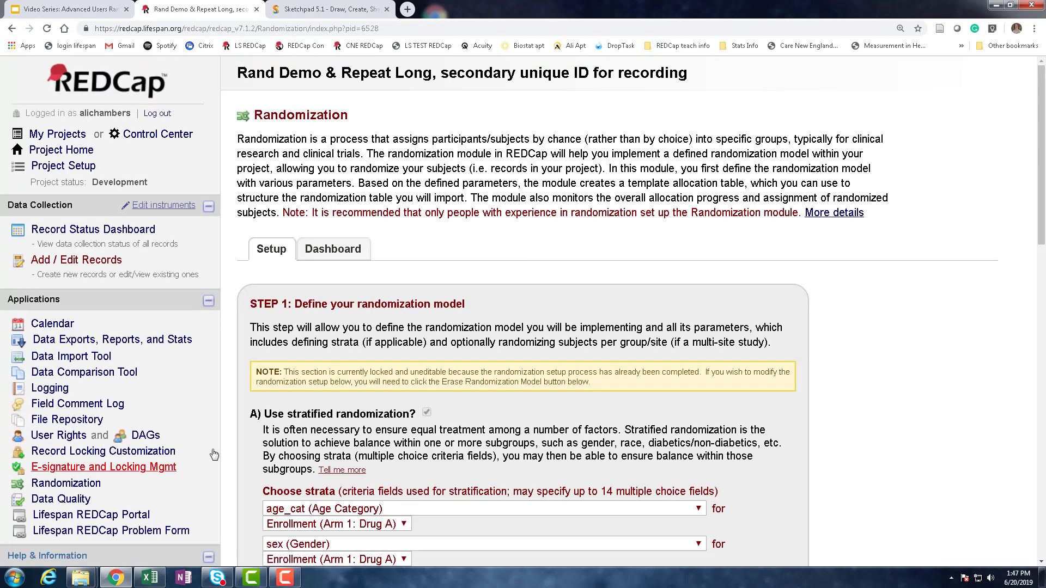
{"action": "scroll", "coordinate": [563, 390], "scroll_direction": "down", "scroll_amount": 3}
{"action": "scroll", "coordinate": [482, 447], "scroll_direction": "down", "scroll_amount": 10}
{"action": "scroll", "coordinate": [479, 472], "scroll_direction": "up", "scroll_amount": 12}
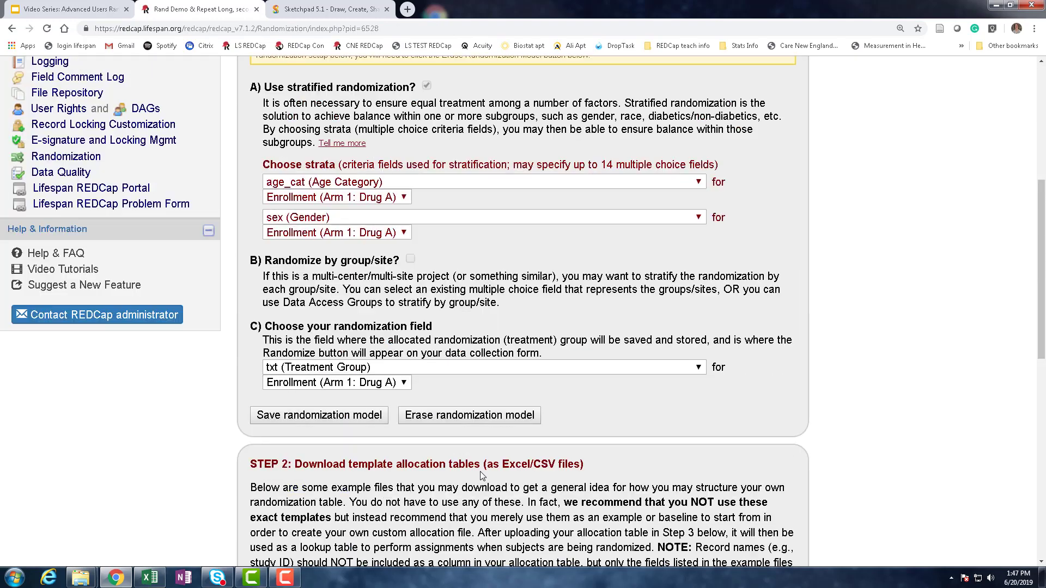
{"action": "left_click", "coordinate": [354, 255]}
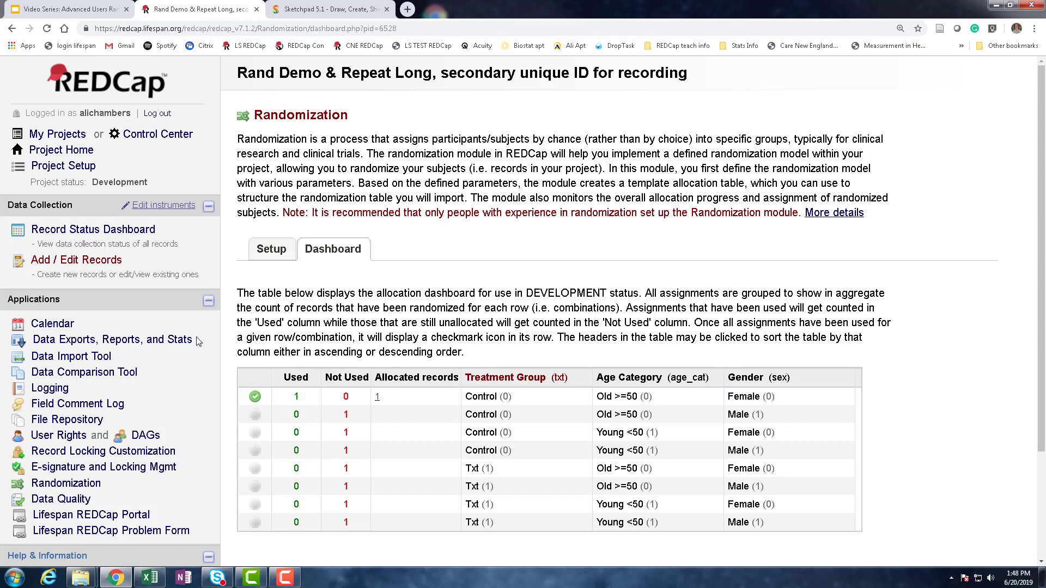
Step: Add a second record in Arm 1: Drug A and open its Enrollment Demographics form
{"action": "left_click", "coordinate": [105, 267]}
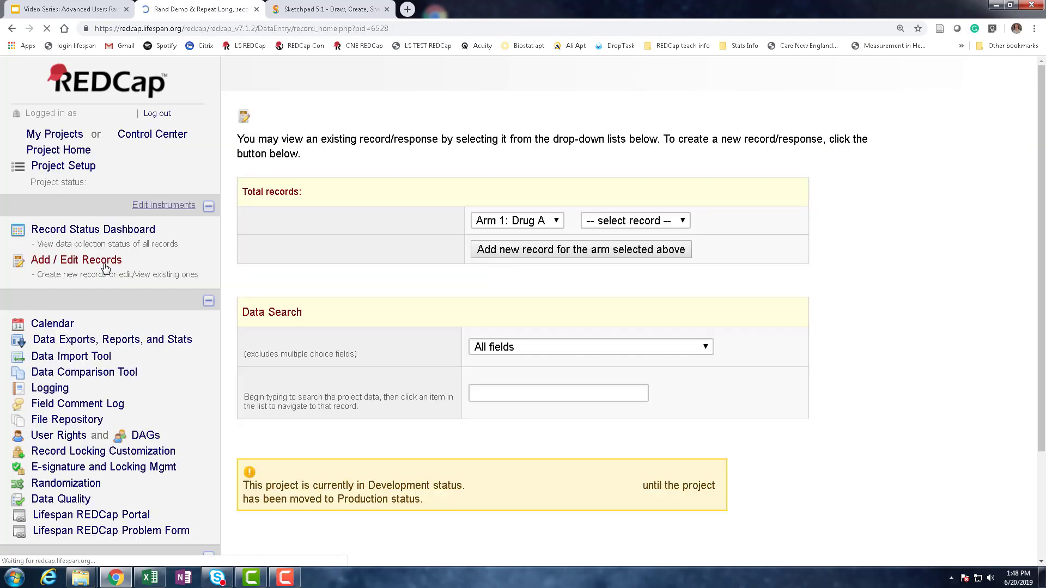
{"action": "left_click", "coordinate": [489, 250]}
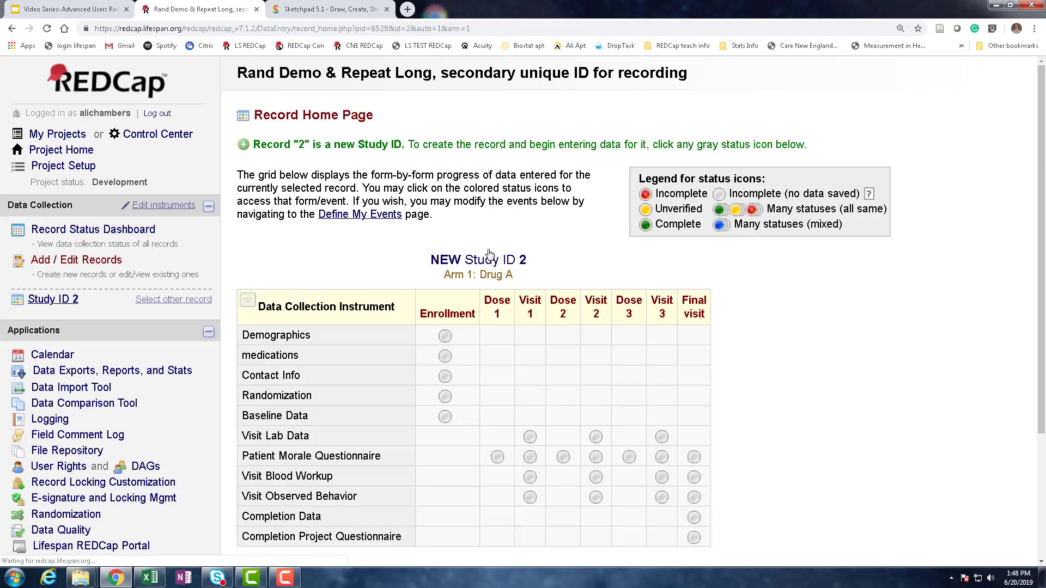
{"action": "left_click", "coordinate": [445, 336]}
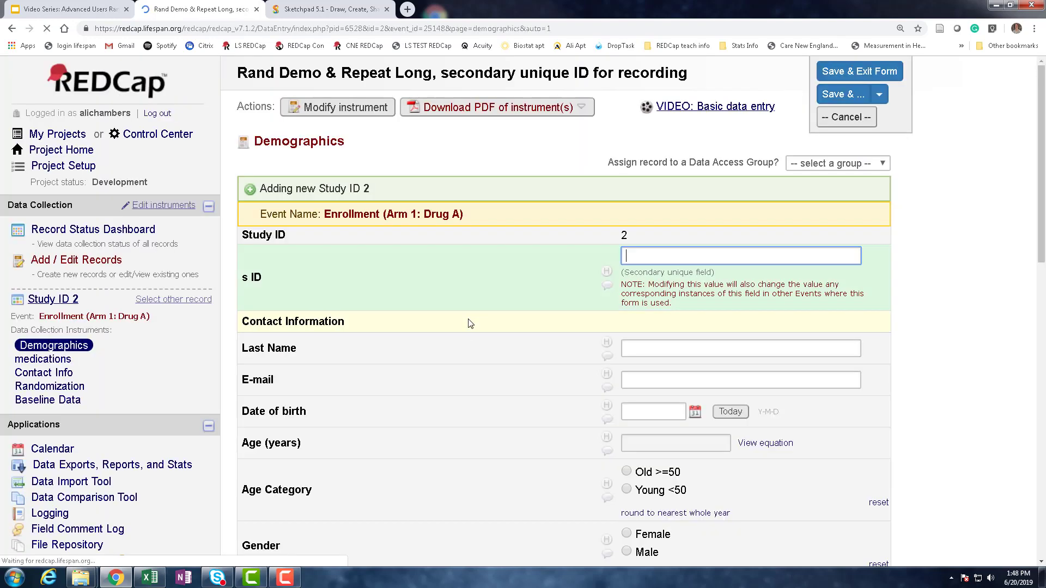
Step: Set Study ID 2's Age Category to Old >=50 and Gender to Female, and save and exit the Demographics form
{"action": "scroll", "coordinate": [406, 451], "scroll_direction": "down", "scroll_amount": 1}
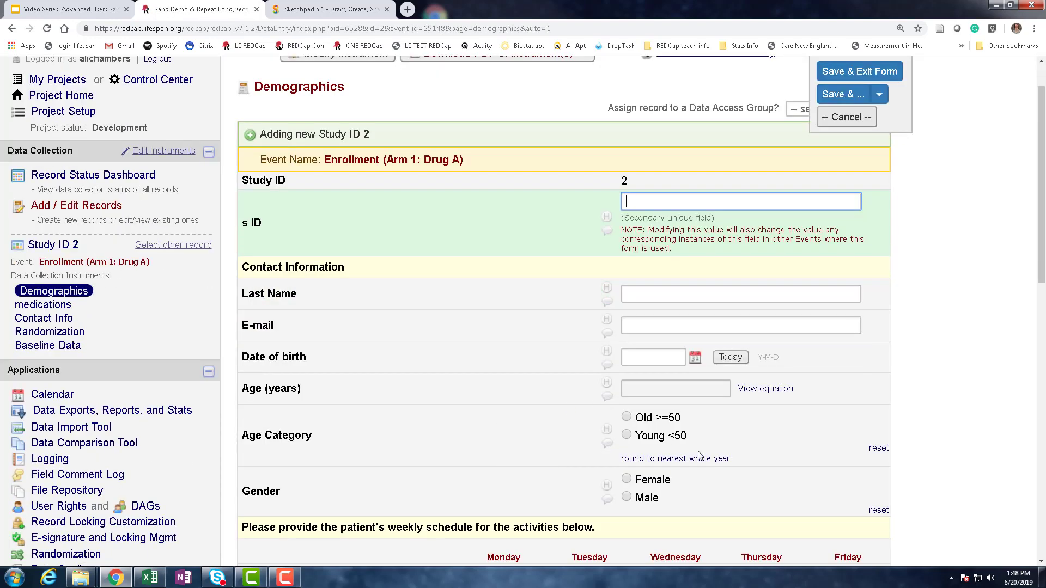
{"action": "left_click", "coordinate": [626, 418]}
{"action": "left_click", "coordinate": [626, 480]}
{"action": "scroll", "coordinate": [558, 502], "scroll_direction": "down", "scroll_amount": 14}
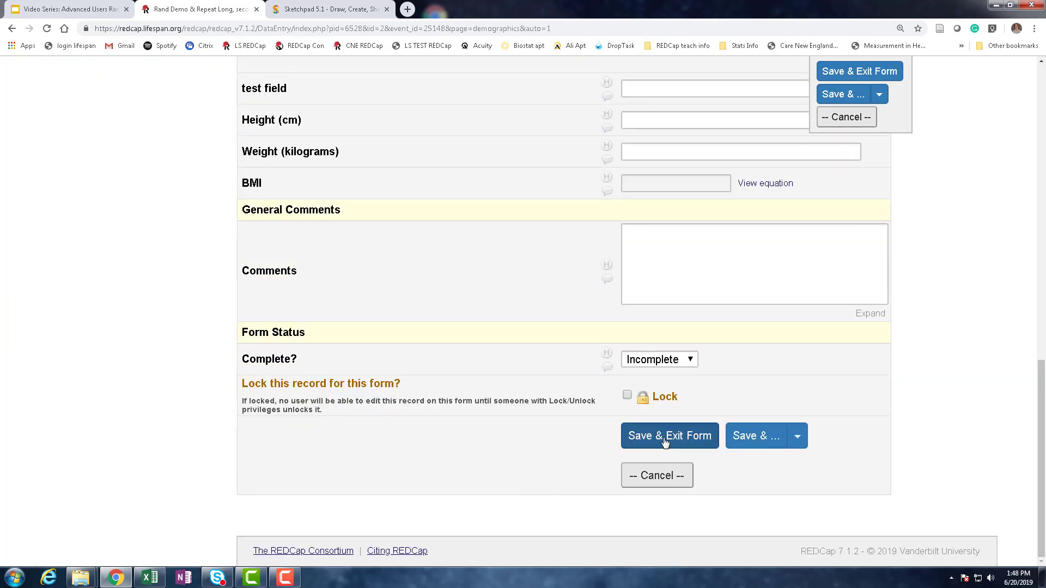
{"action": "left_click", "coordinate": [665, 440]}
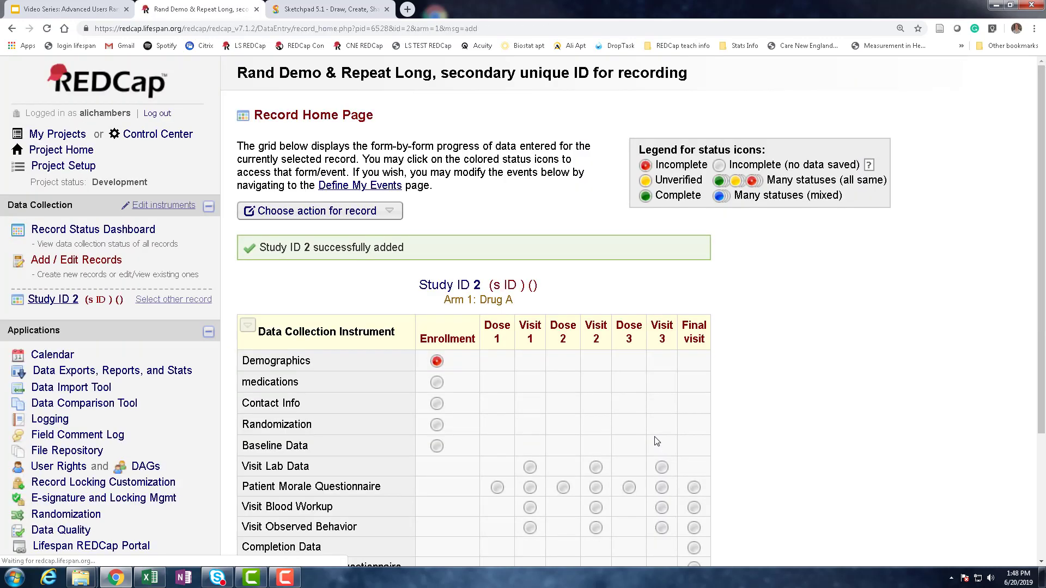
Step: Open Study ID 2's Enrollment Randomization form and randomize the record on Treatment Group with the Old >=50 and Female strata
{"action": "left_click", "coordinate": [437, 425]}
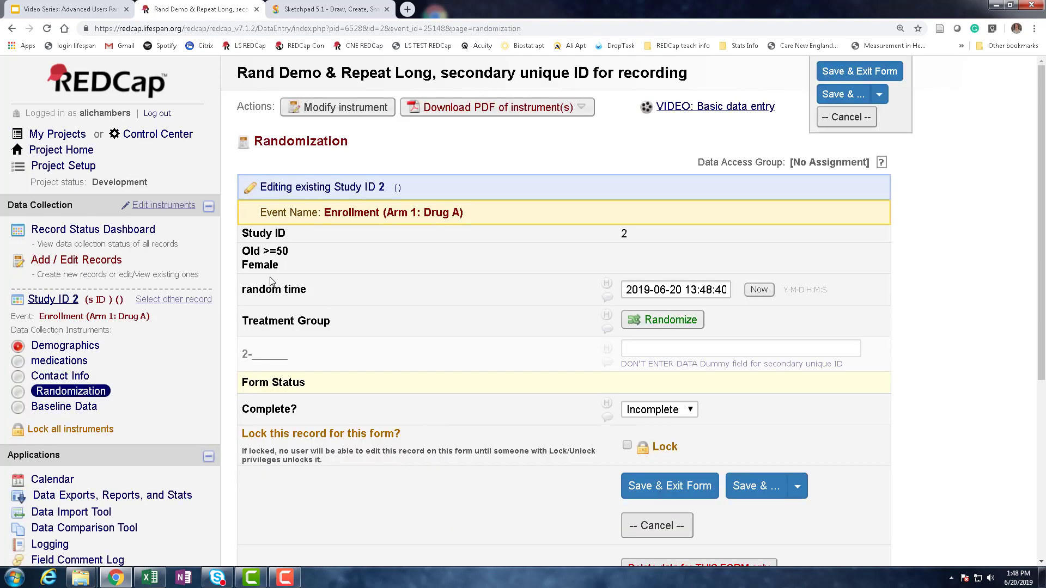
{"action": "left_click", "coordinate": [676, 321]}
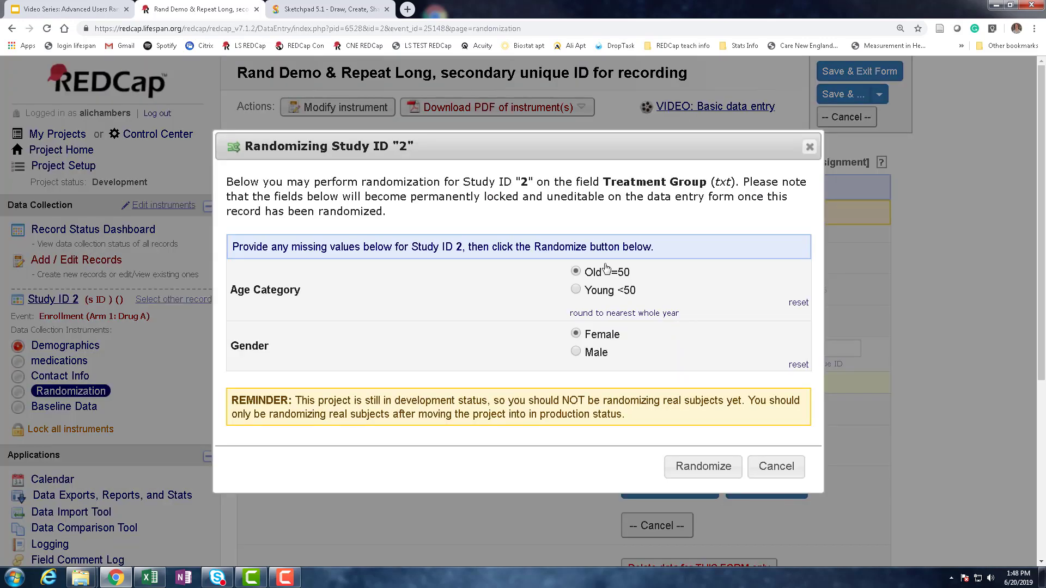
{"action": "left_click", "coordinate": [699, 467]}
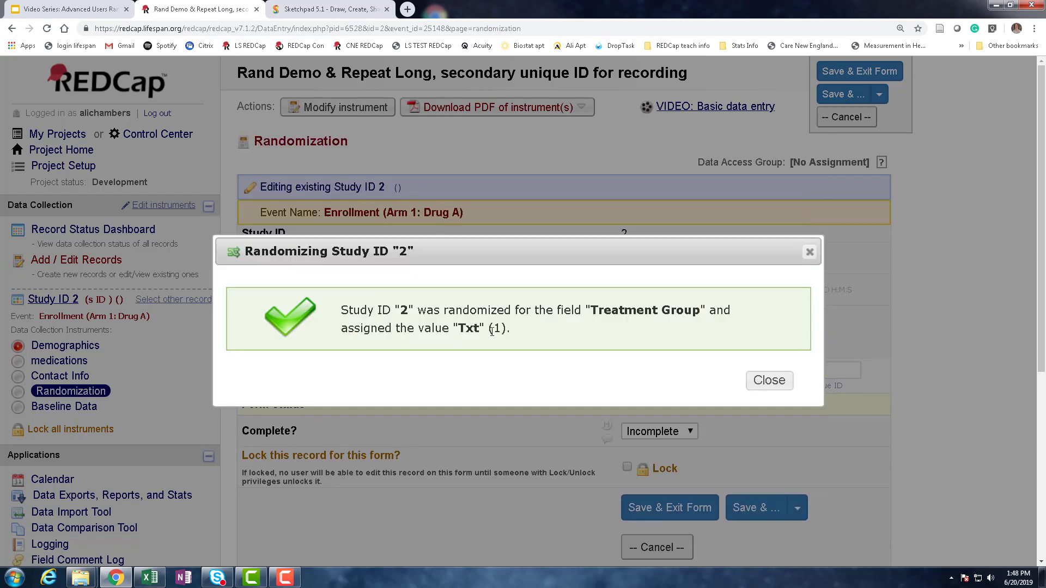
Step: Switch to the allocation template in Excel and highlight its first two data rows in turn, A2:C2 and A3:C3
{"action": "left_click", "coordinate": [150, 578]}
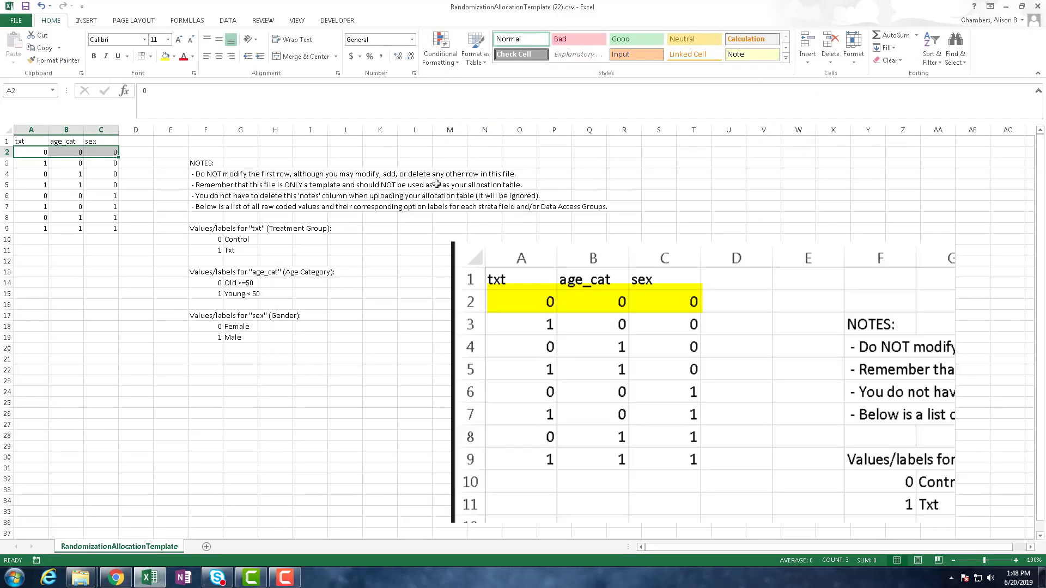
{"action": "left_click_drag", "start_coordinate": [44, 153], "coordinate": [112, 154]}
{"action": "left_click_drag", "start_coordinate": [37, 164], "coordinate": [111, 164]}
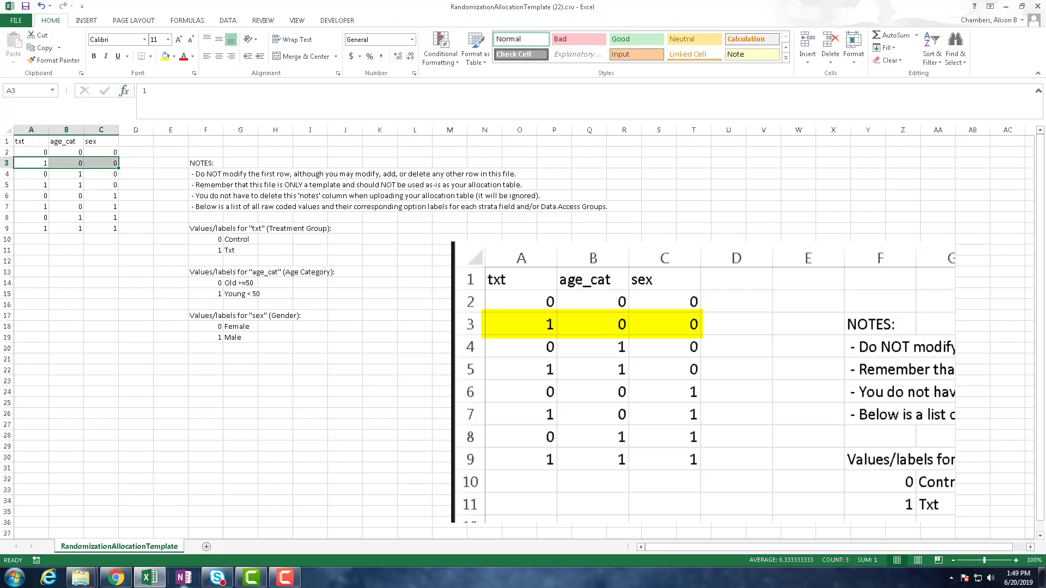
Step: Switch back to REDCap, dismiss the randomization result, and save and exit Study ID 2's Randomization form
{"action": "left_click", "coordinate": [116, 577]}
{"action": "left_click", "coordinate": [776, 387]}
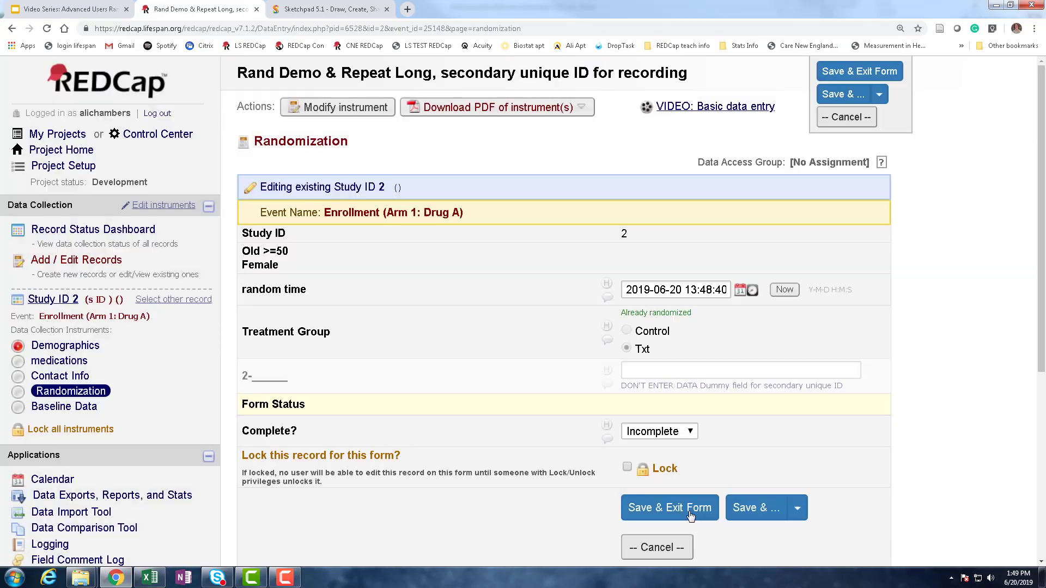
{"action": "left_click", "coordinate": [663, 515]}
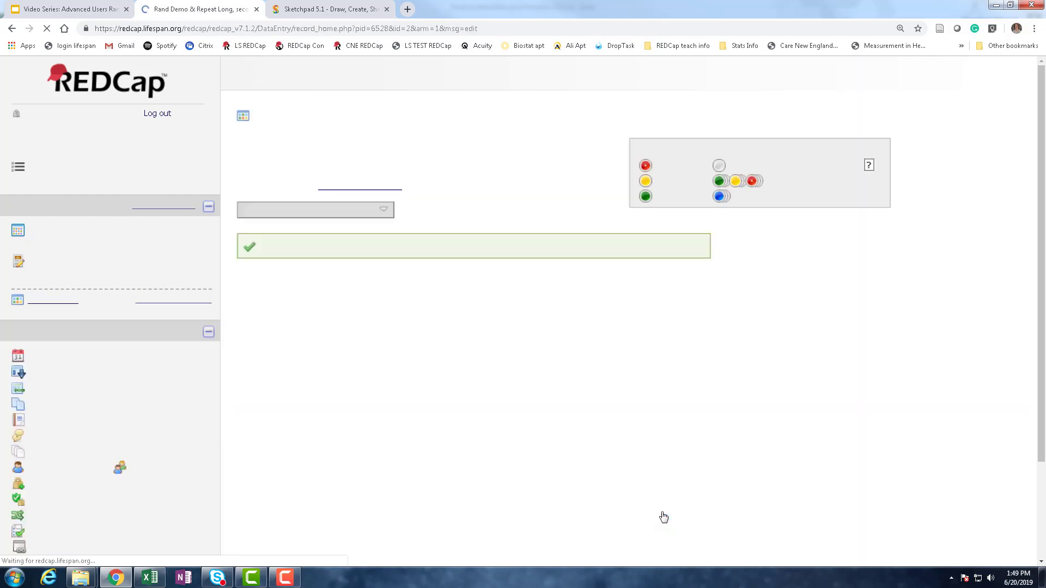
Step: Open the Randomization module's Dashboard and examine used and unused allocations for the Old >=50 Female combinations
{"action": "scroll", "coordinate": [118, 474], "scroll_direction": "down", "scroll_amount": 1}
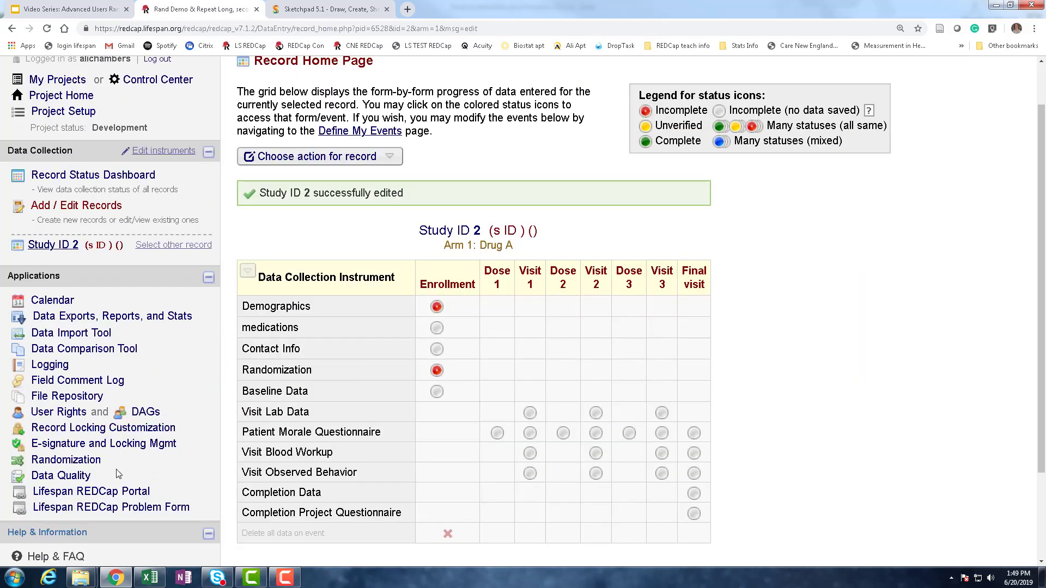
{"action": "left_click", "coordinate": [87, 460]}
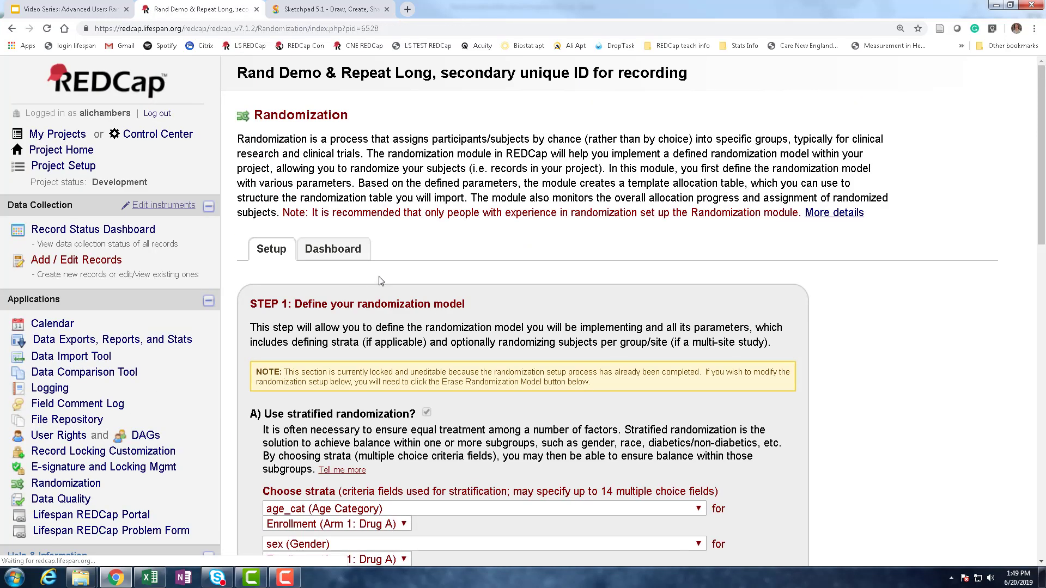
{"action": "left_click", "coordinate": [345, 251]}
{"action": "scroll", "coordinate": [448, 321], "scroll_direction": "down", "scroll_amount": 2}
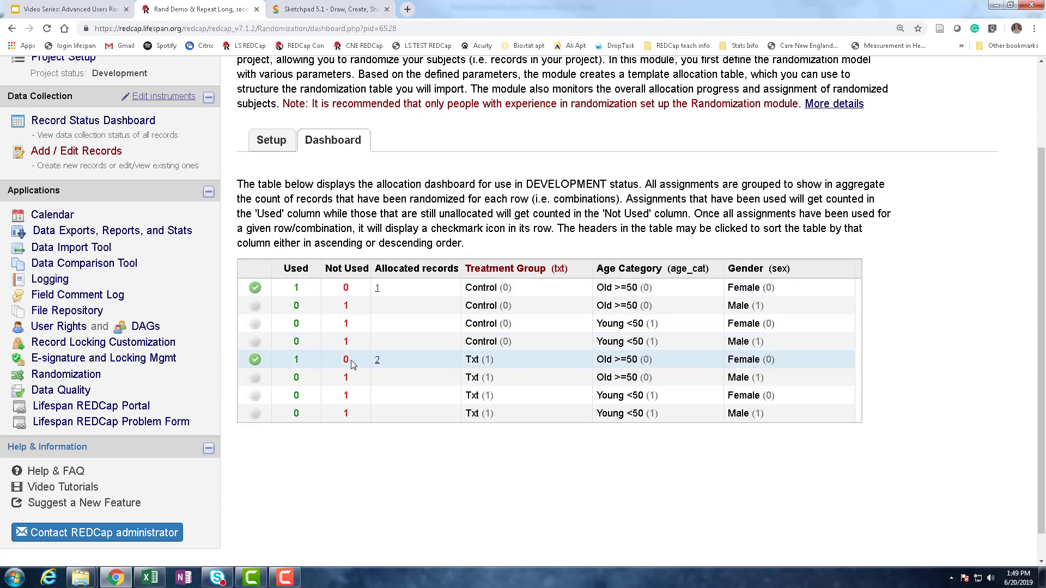
{"action": "scroll", "coordinate": [351, 364], "scroll_direction": "up", "scroll_amount": 2}
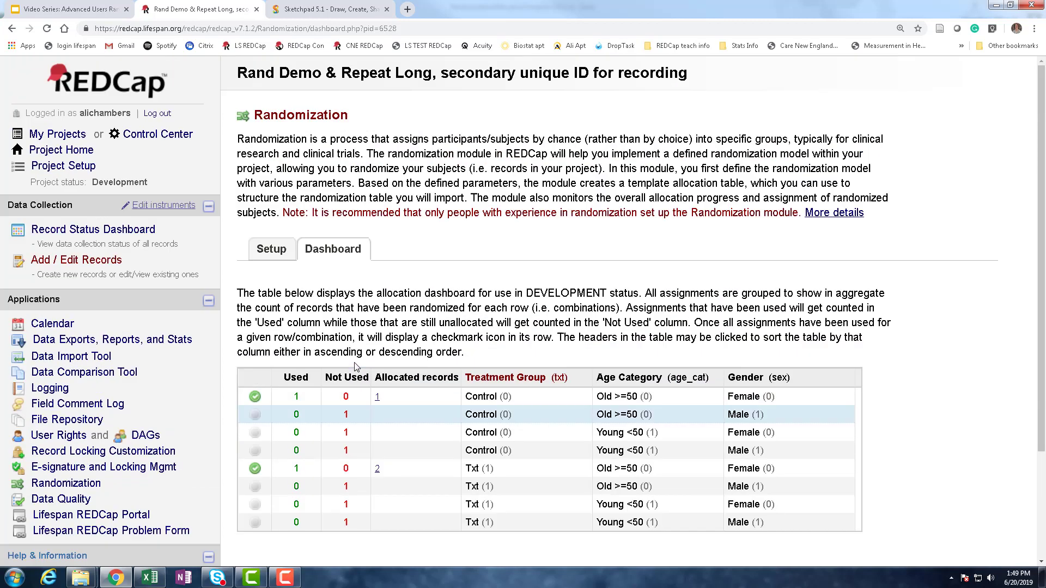
Step: Add a third record in Arm 1: Drug A and open its Enrollment Demographics form
{"action": "left_click", "coordinate": [99, 263]}
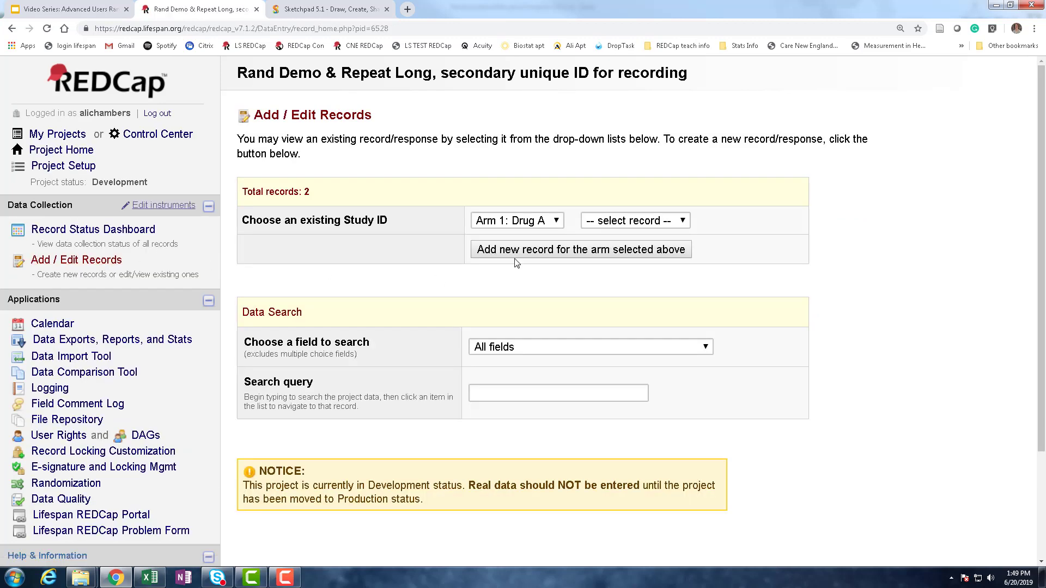
{"action": "left_click", "coordinate": [516, 257]}
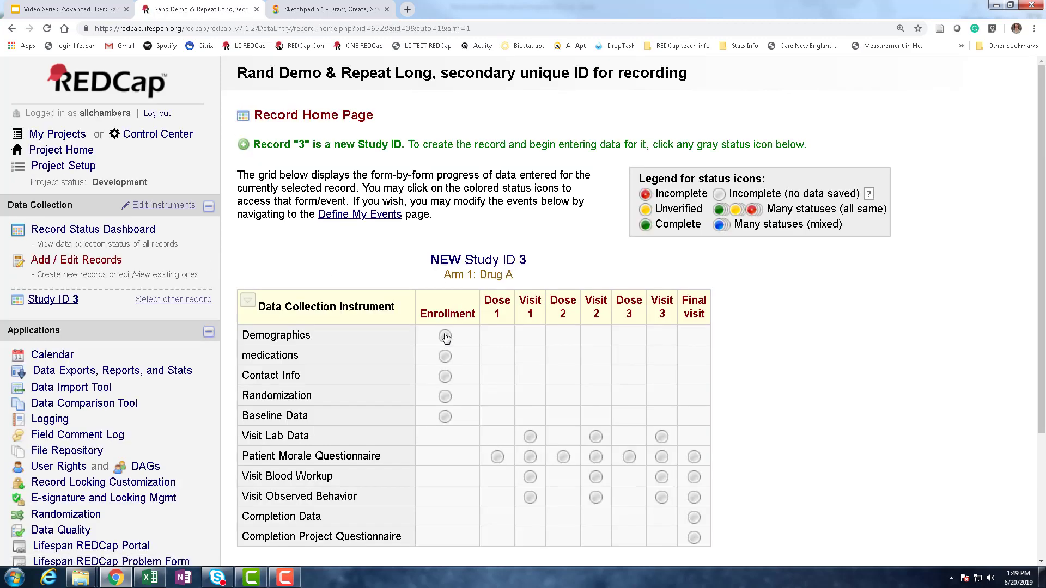
{"action": "left_click", "coordinate": [445, 337]}
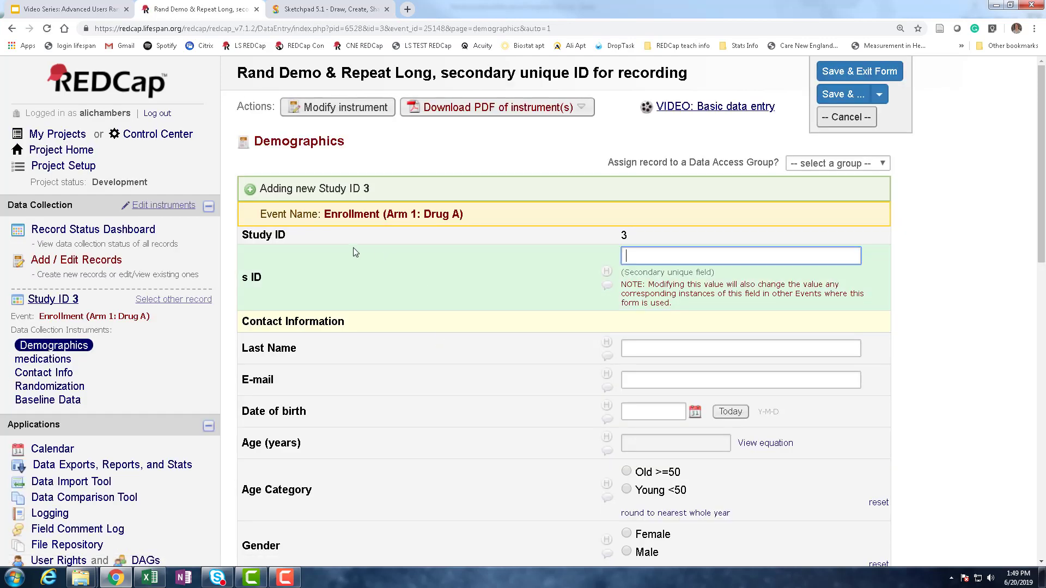
Step: Set Study ID 3's Age Category to Old >=50 and Gender to Female, and save and exit the Demographics form
{"action": "scroll", "coordinate": [410, 332], "scroll_direction": "down", "scroll_amount": 2}
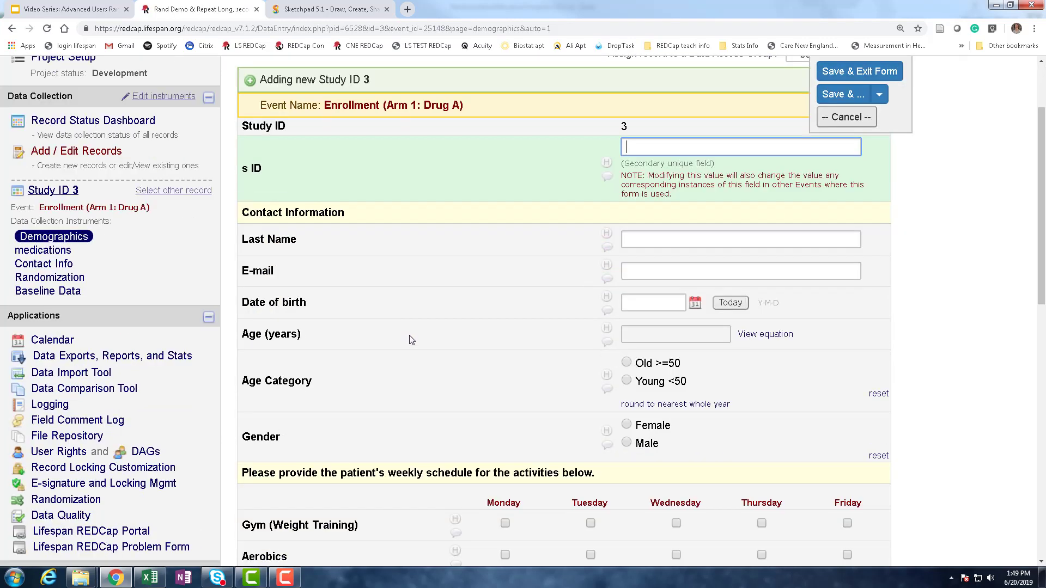
{"action": "left_click", "coordinate": [626, 363]}
{"action": "left_click", "coordinate": [626, 424]}
{"action": "scroll", "coordinate": [523, 419], "scroll_direction": "down", "scroll_amount": 10}
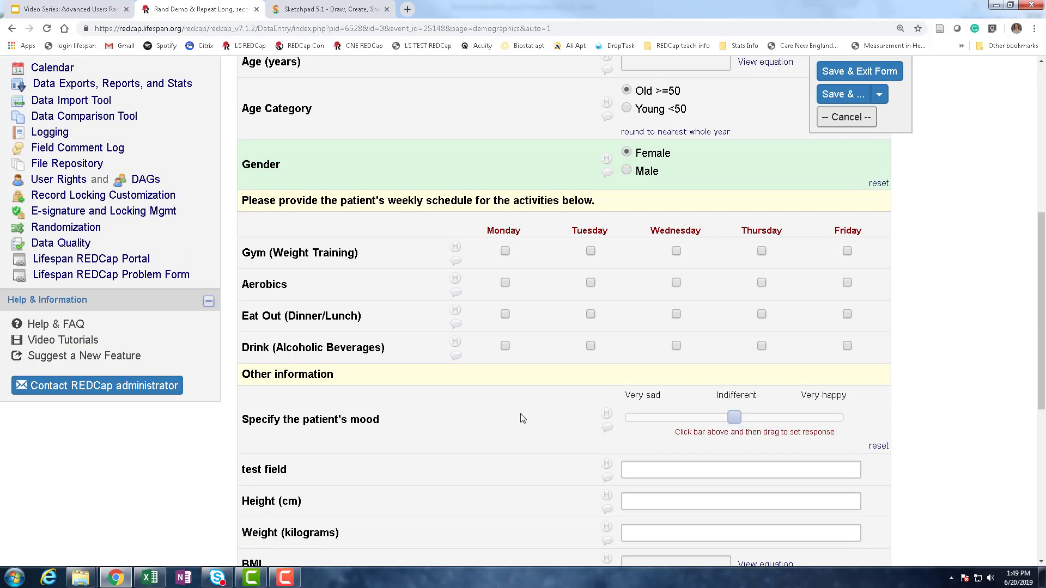
{"action": "scroll", "coordinate": [524, 421], "scroll_direction": "down", "scroll_amount": 1}
{"action": "left_click", "coordinate": [667, 437]}
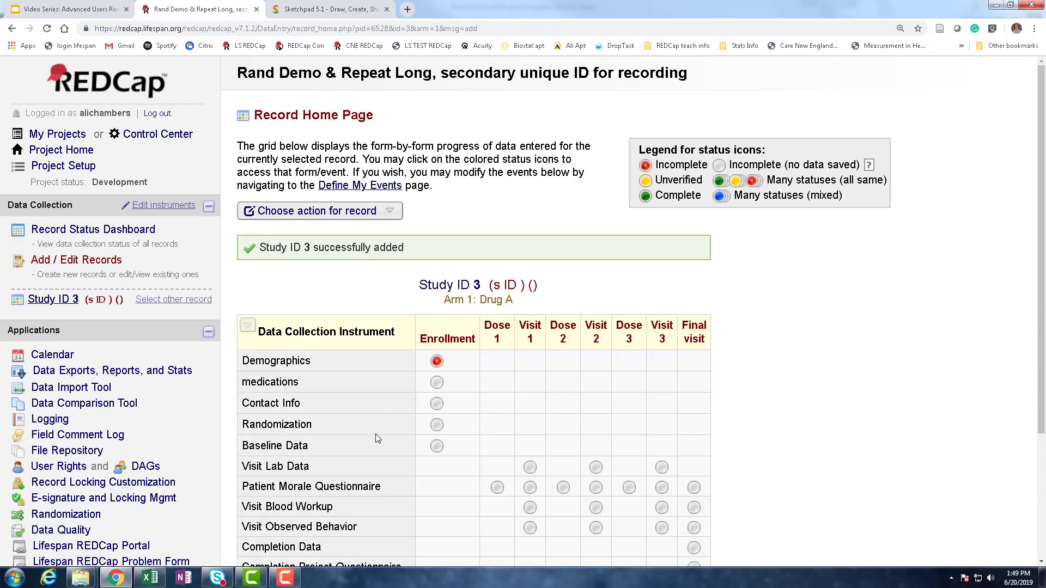
Step: Open Study ID 3's Enrollment Randomization form, try to randomize the record as Old >=50 and Female, and dismiss the resulting dialog
{"action": "left_click", "coordinate": [437, 425]}
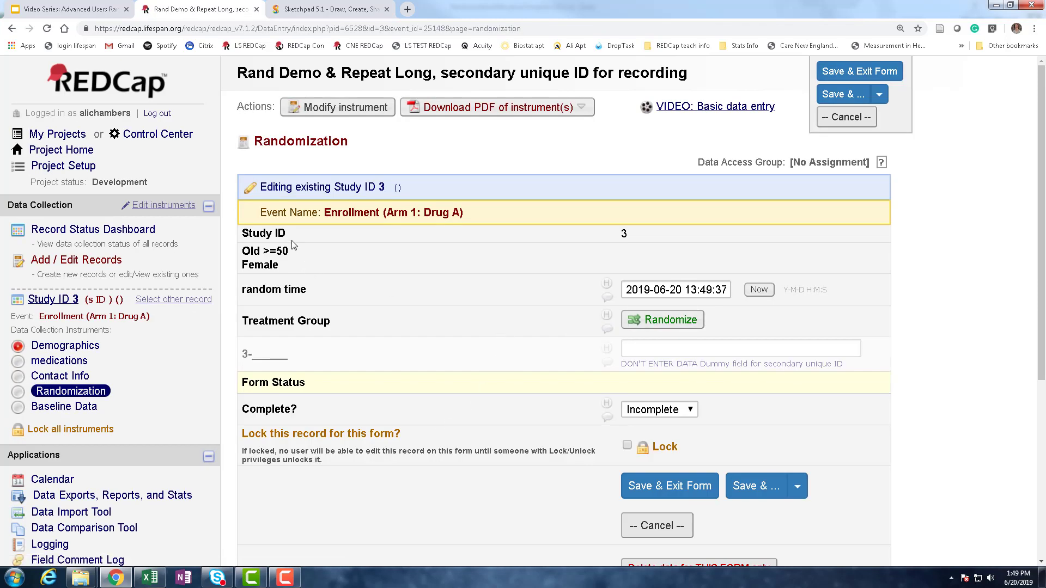
{"action": "left_click", "coordinate": [658, 322]}
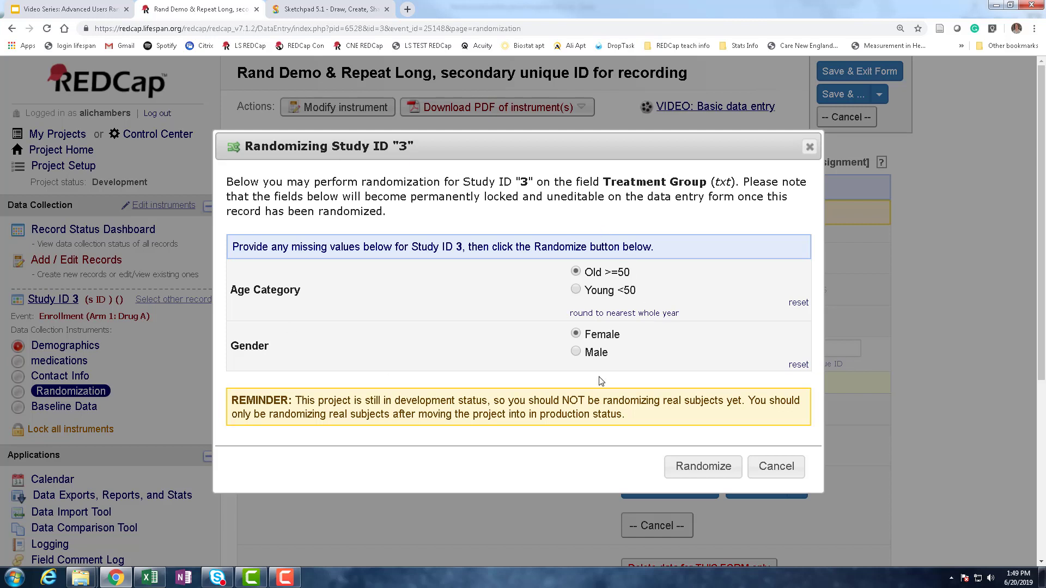
{"action": "left_click", "coordinate": [696, 466]}
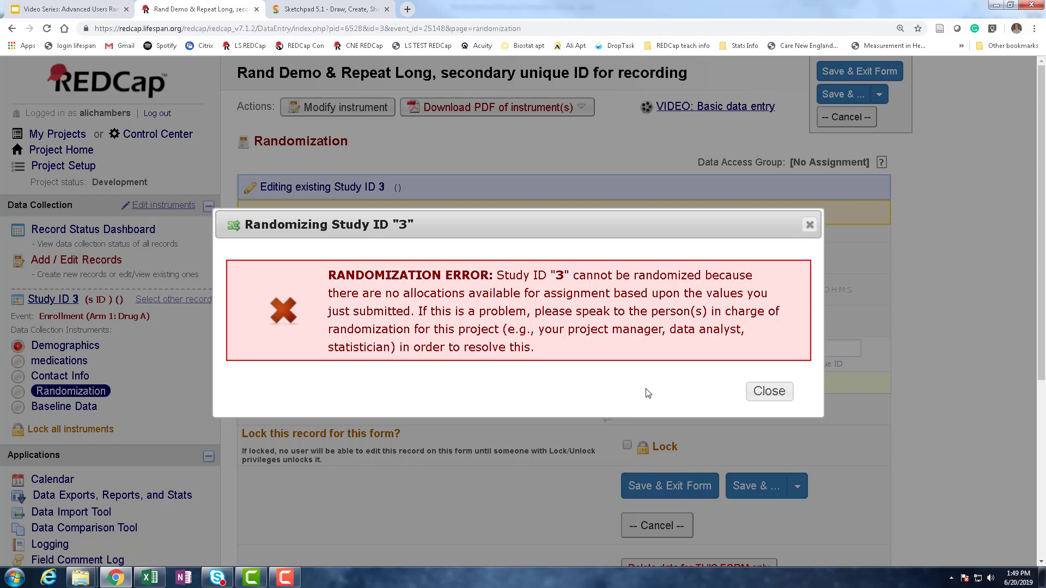
{"action": "left_click", "coordinate": [769, 391]}
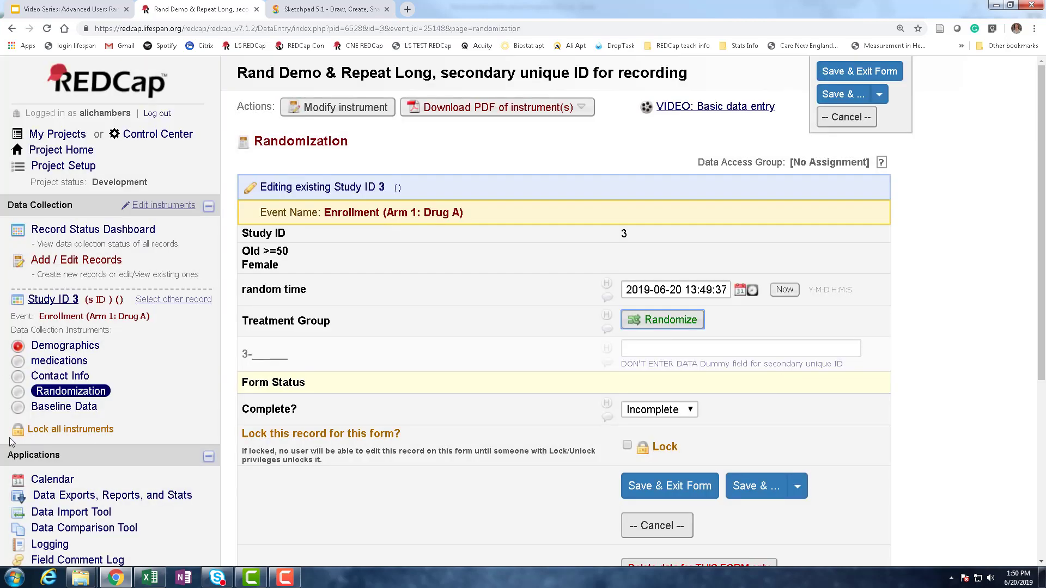
Step: Leave Study ID 3's Randomization form for the project's Randomization module, saving the form's changes
{"action": "scroll", "coordinate": [127, 443], "scroll_direction": "down", "scroll_amount": 2}
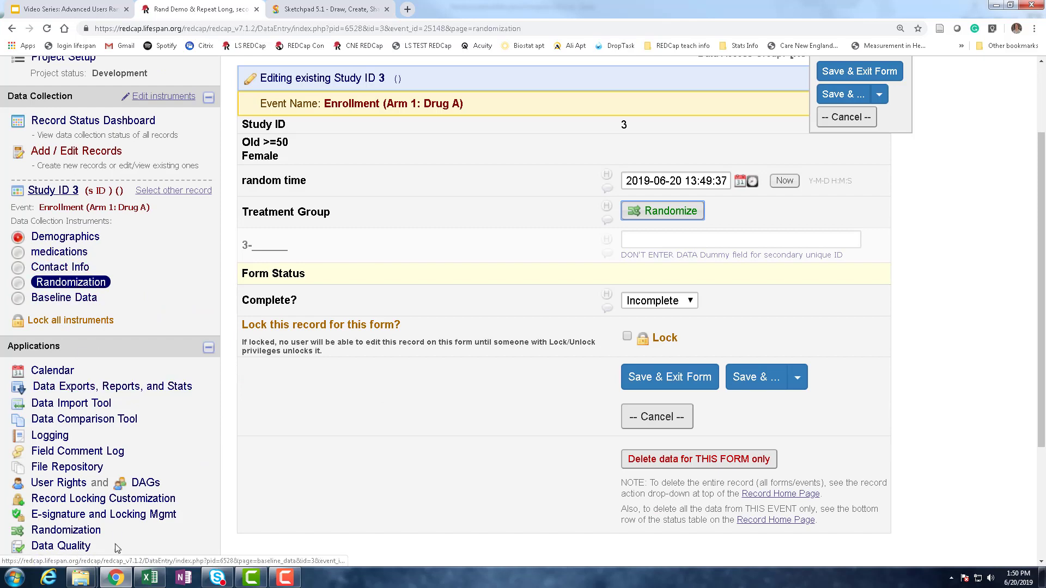
{"action": "scroll", "coordinate": [62, 465], "scroll_direction": "down", "scroll_amount": 2}
{"action": "left_click", "coordinate": [64, 422]}
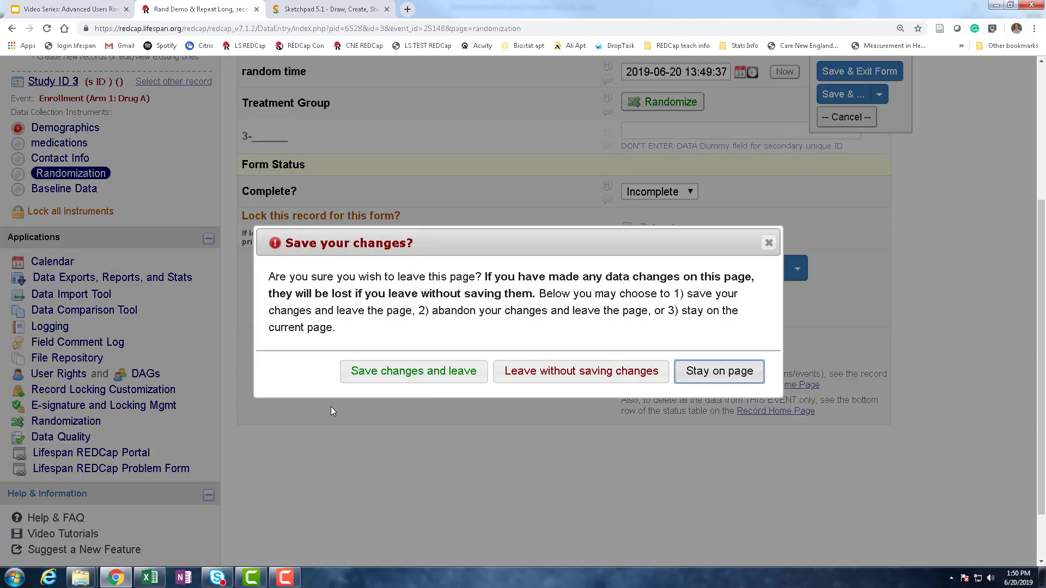
{"action": "left_click", "coordinate": [394, 380]}
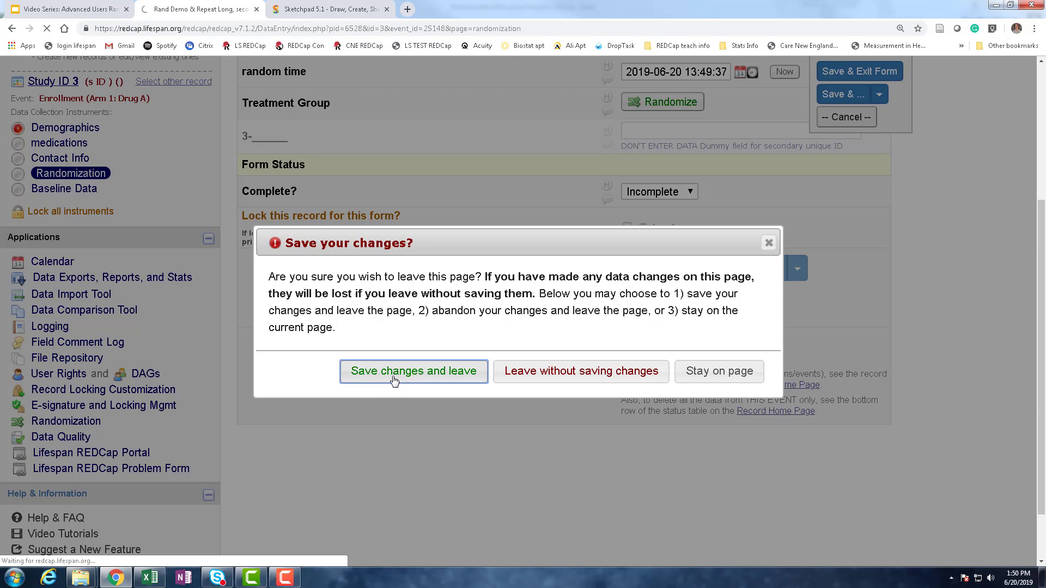
Step: Display the allocation Dashboard again and check the remaining allocations for each treatment, age and gender combination
{"action": "scroll", "coordinate": [387, 337], "scroll_direction": "down", "scroll_amount": 6}
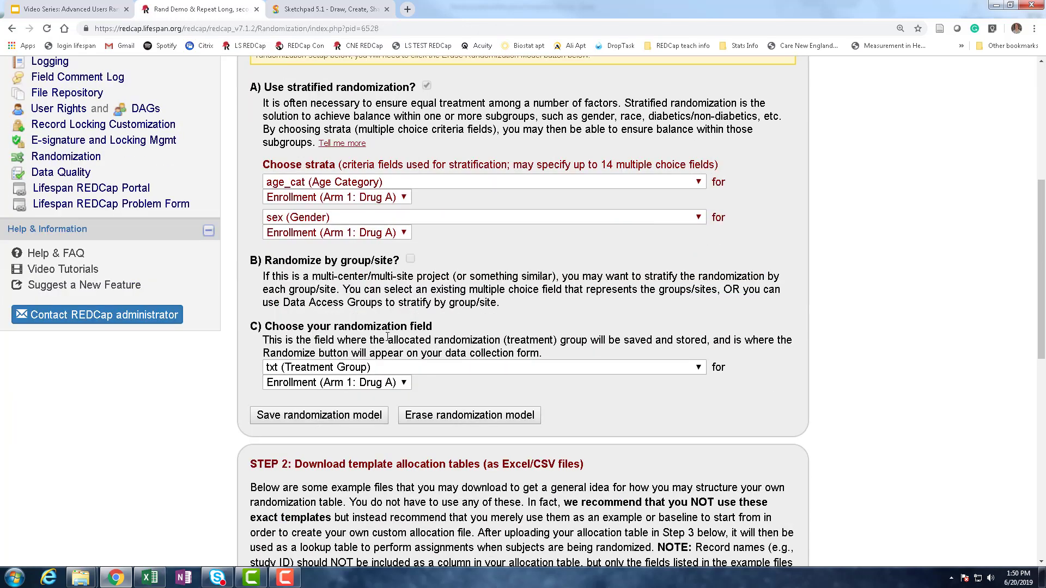
{"action": "scroll", "coordinate": [388, 337], "scroll_direction": "up", "scroll_amount": 5}
{"action": "left_click", "coordinate": [334, 194]}
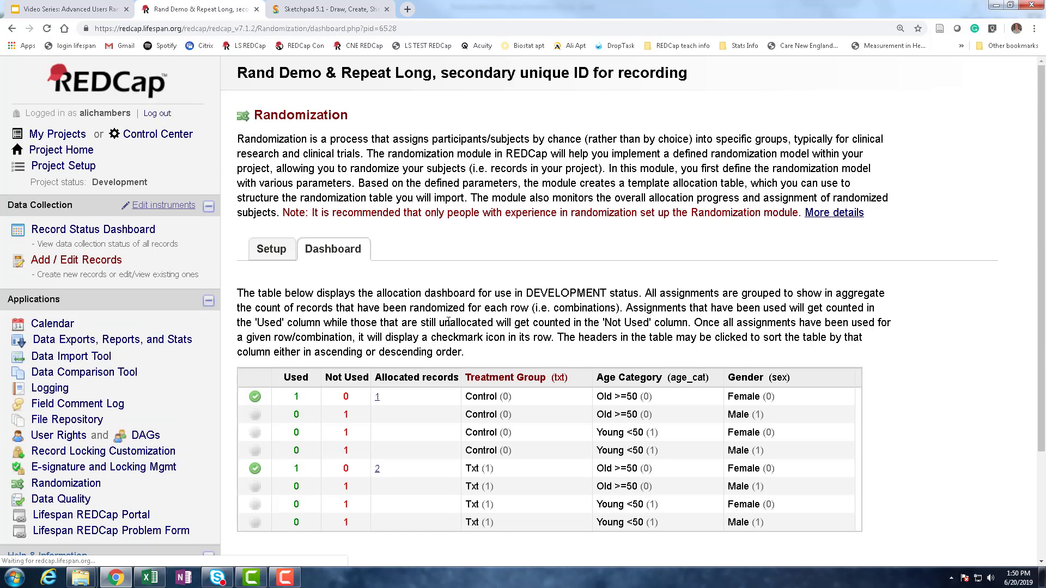
{"action": "scroll", "coordinate": [448, 321], "scroll_direction": "down", "scroll_amount": 2}
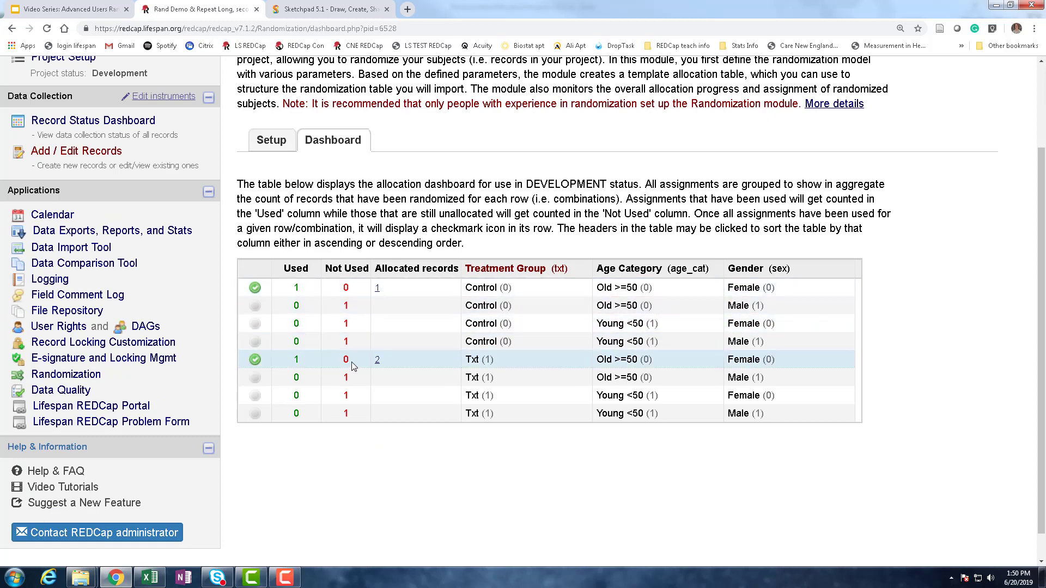
Step: Switch to the allocation template in Excel and apply the Bad cell style to the two consumed allocation rows, A2:C3
{"action": "left_click", "coordinate": [150, 577]}
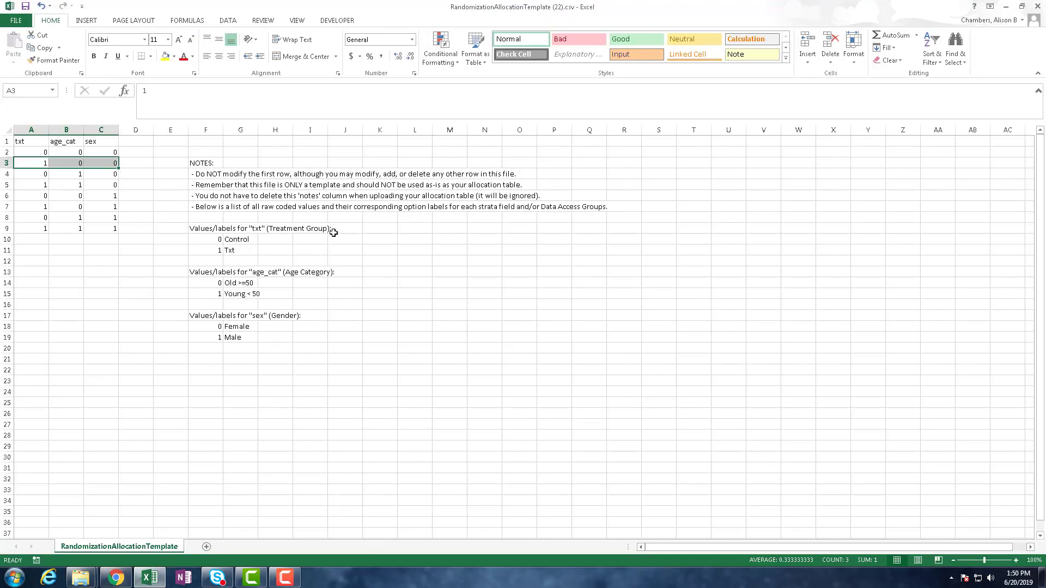
{"action": "left_click_drag", "start_coordinate": [47, 153], "coordinate": [114, 165]}
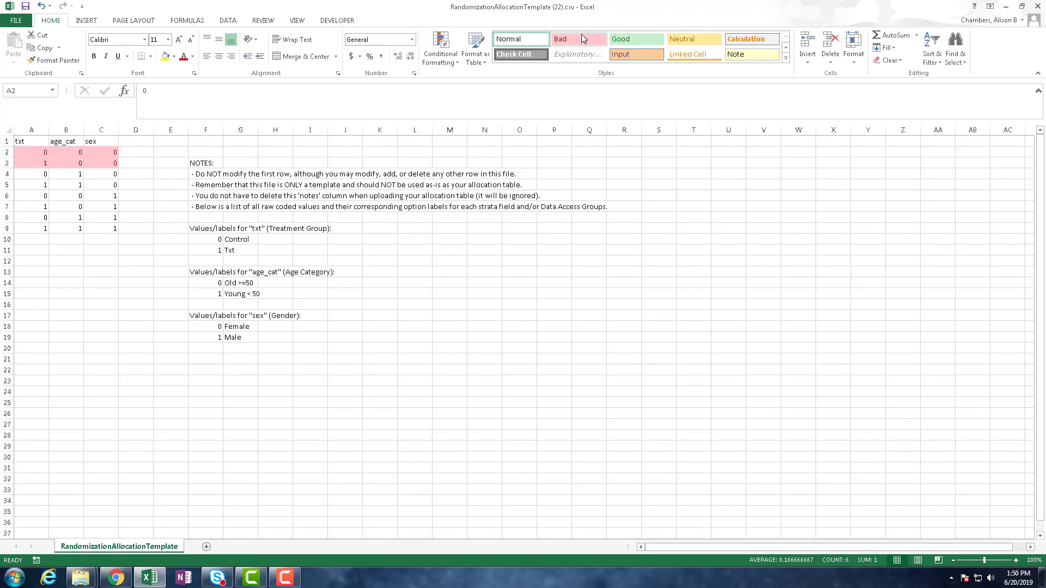
{"action": "left_click", "coordinate": [577, 38]}
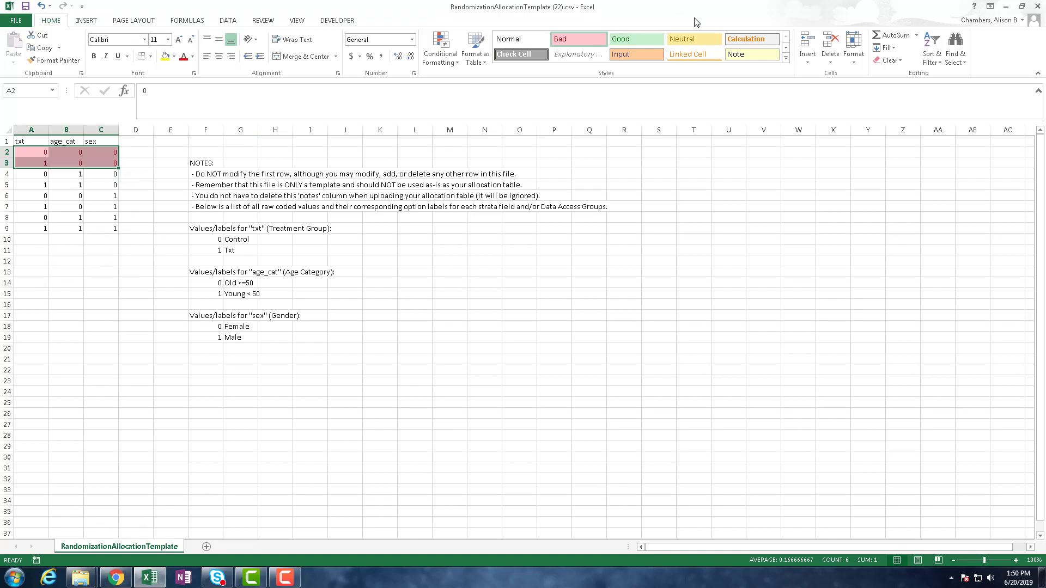
Step: Return to REDCap and open the project's Project Setup page
{"action": "left_click", "coordinate": [116, 577]}
{"action": "scroll", "coordinate": [462, 533], "scroll_direction": "up", "scroll_amount": 2}
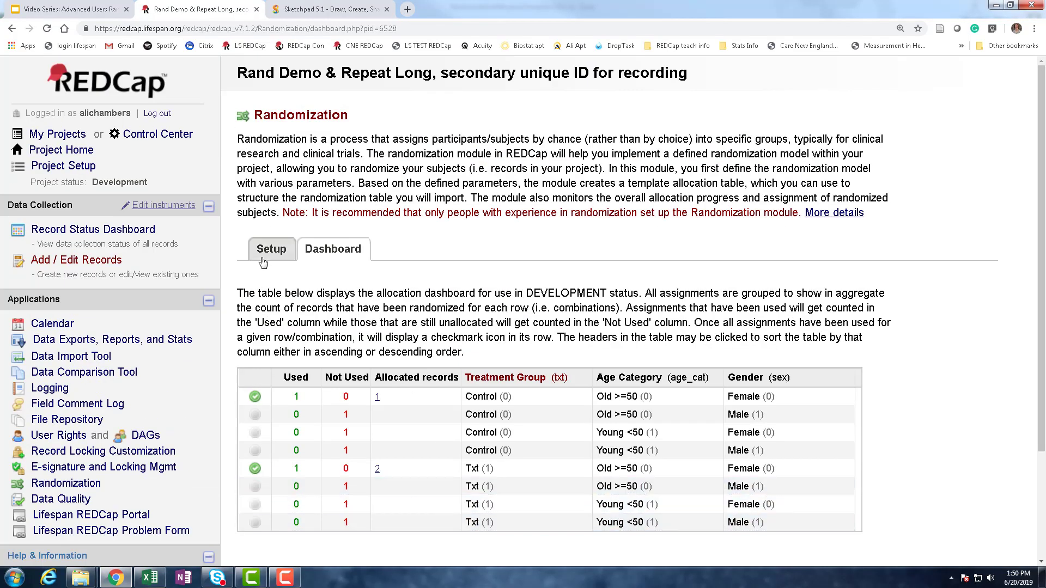
{"action": "left_click", "coordinate": [90, 170]}
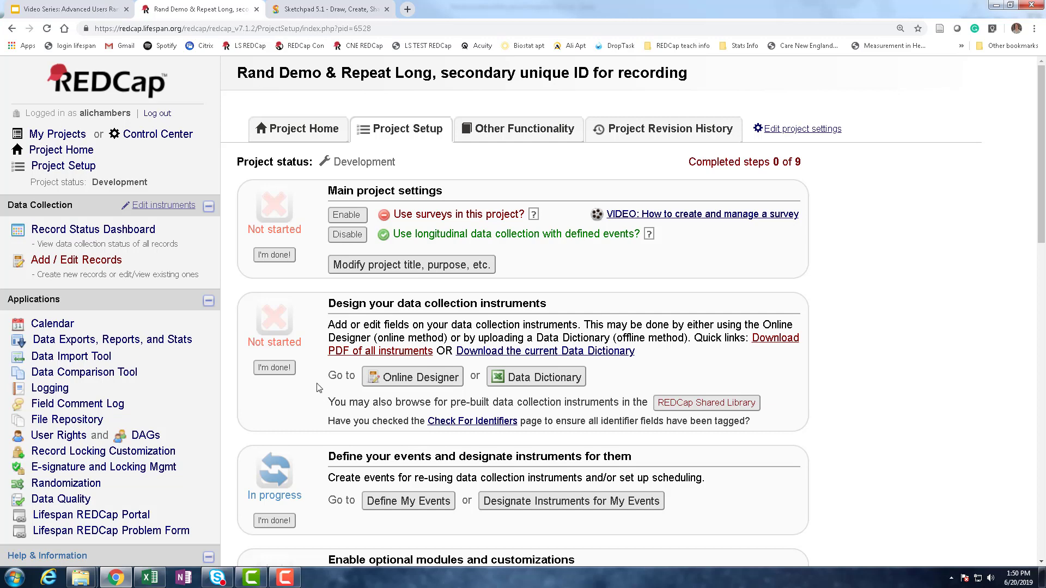
Step: Switch to the allocation template in Excel and highlight the txt column's values in A2:A9
{"action": "left_click", "coordinate": [149, 578]}
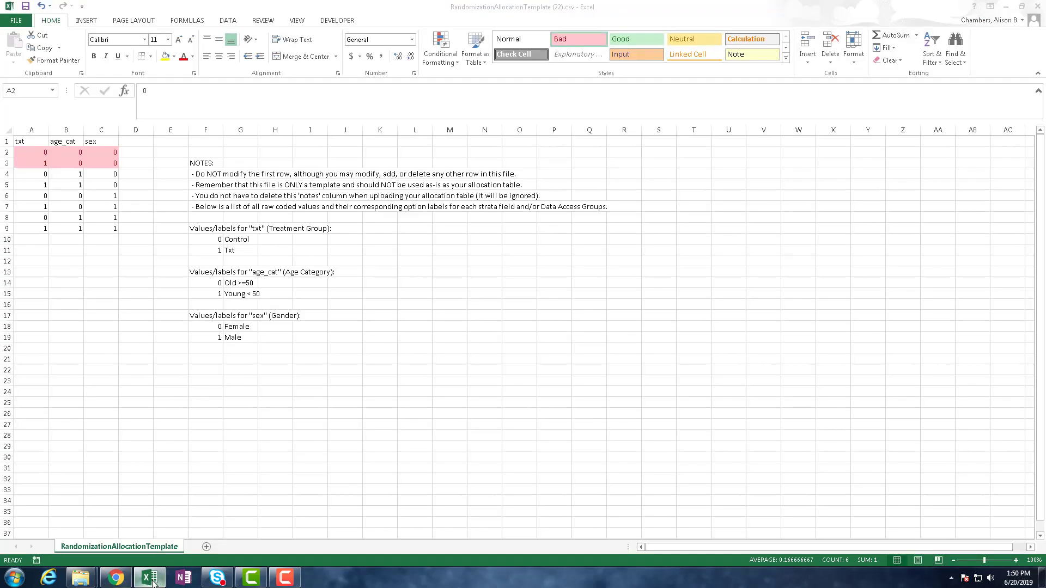
{"action": "left_click_drag", "start_coordinate": [41, 151], "coordinate": [37, 225]}
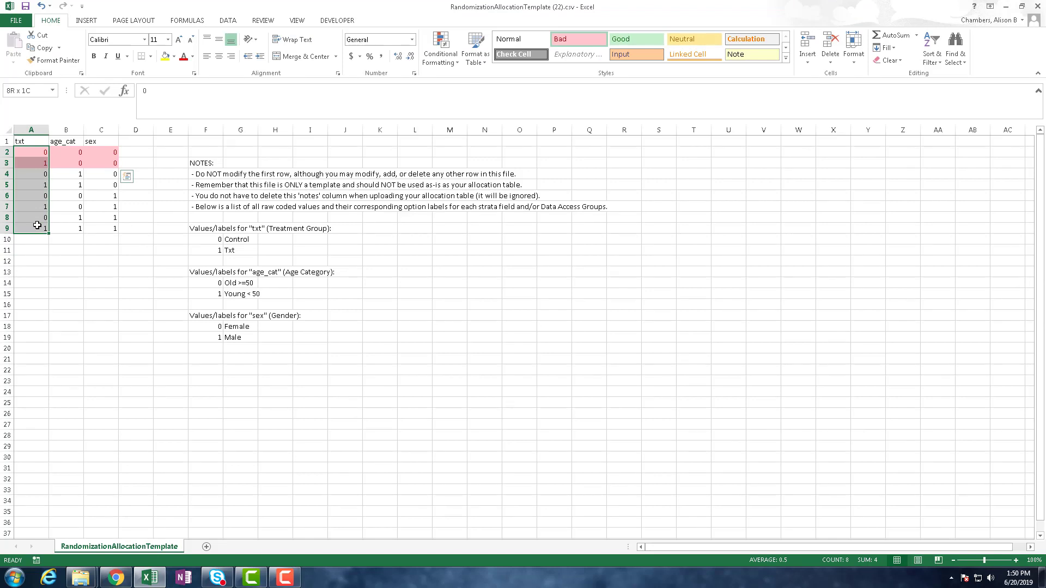
{"action": "left_click_drag", "start_coordinate": [37, 225], "coordinate": [36, 225]}
{"action": "left_click", "coordinate": [66, 337]}
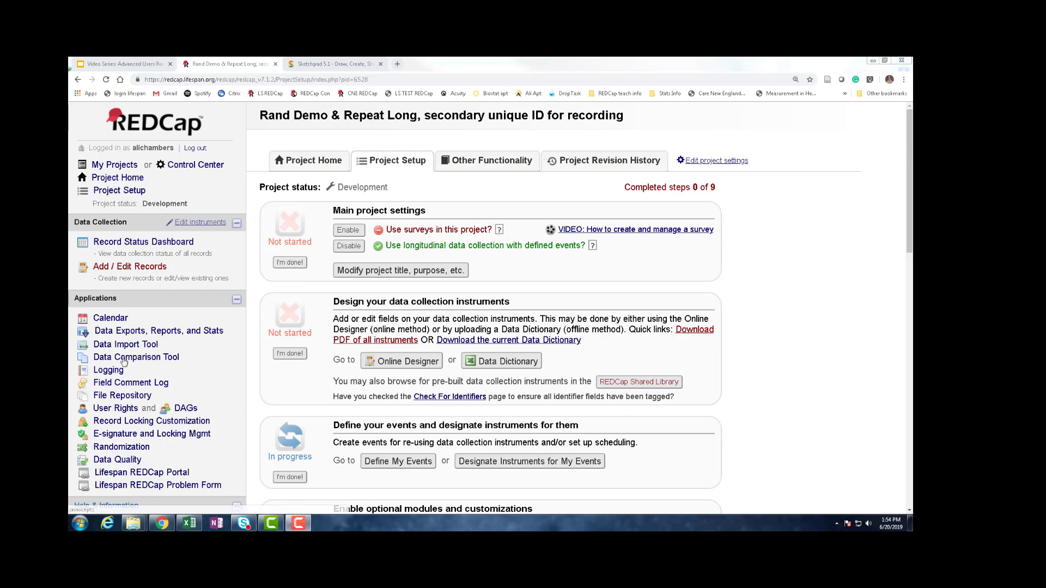
Step: Switch to the allocation template in Excel and copy the full set of allocation rows, A2:C9
{"action": "left_click", "coordinate": [189, 523]}
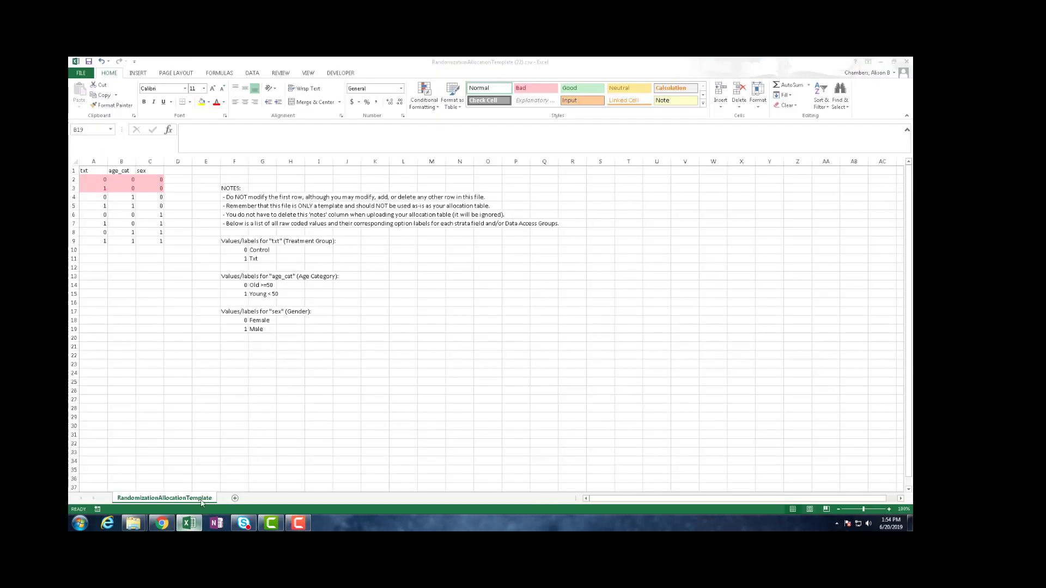
{"action": "left_click", "coordinate": [124, 346]}
{"action": "left_click_drag", "start_coordinate": [199, 380], "coordinate": [202, 374]}
{"action": "left_click_drag", "start_coordinate": [99, 180], "coordinate": [153, 238]}
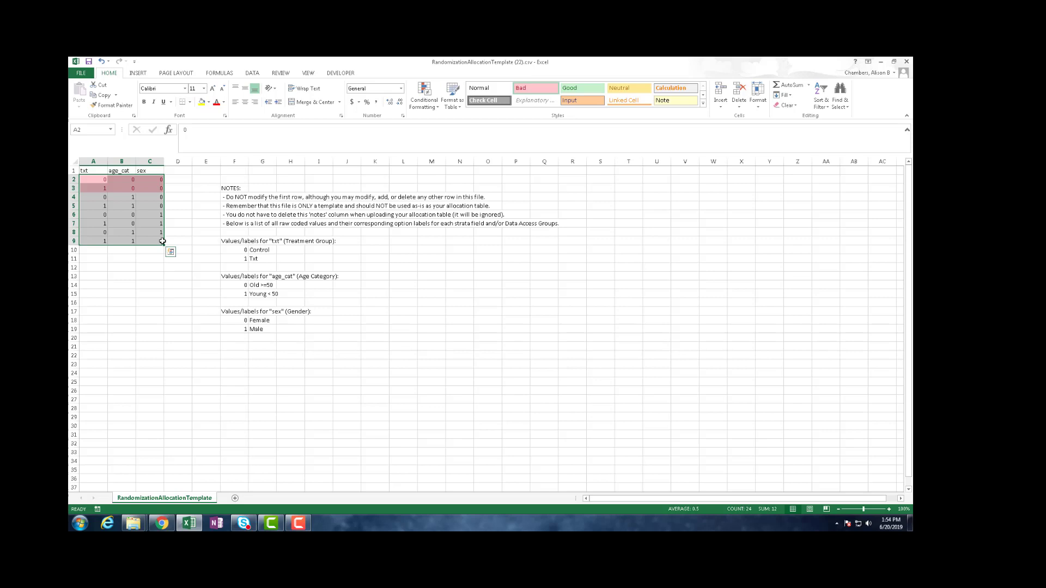
{"action": "key", "text": "ctrl+c"}
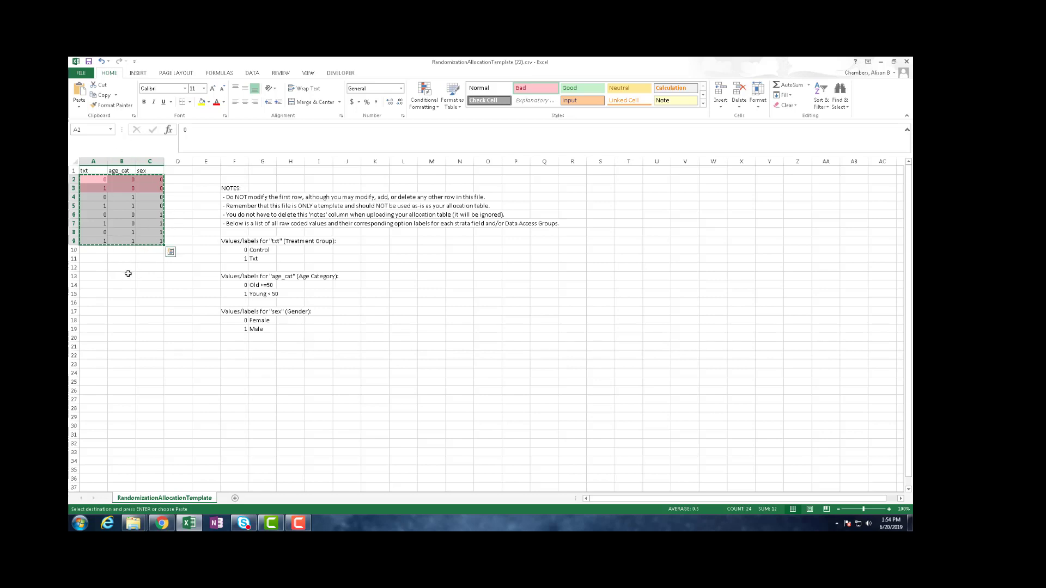
{"action": "left_click", "coordinate": [136, 290]}
{"action": "left_click_drag", "start_coordinate": [95, 179], "coordinate": [162, 240]}
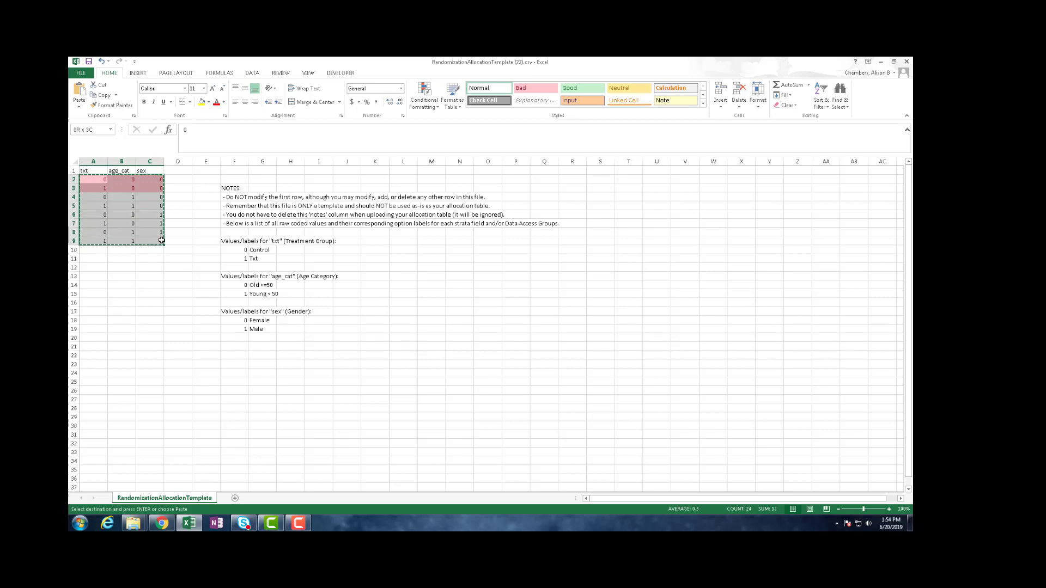
{"action": "left_click", "coordinate": [112, 274]}
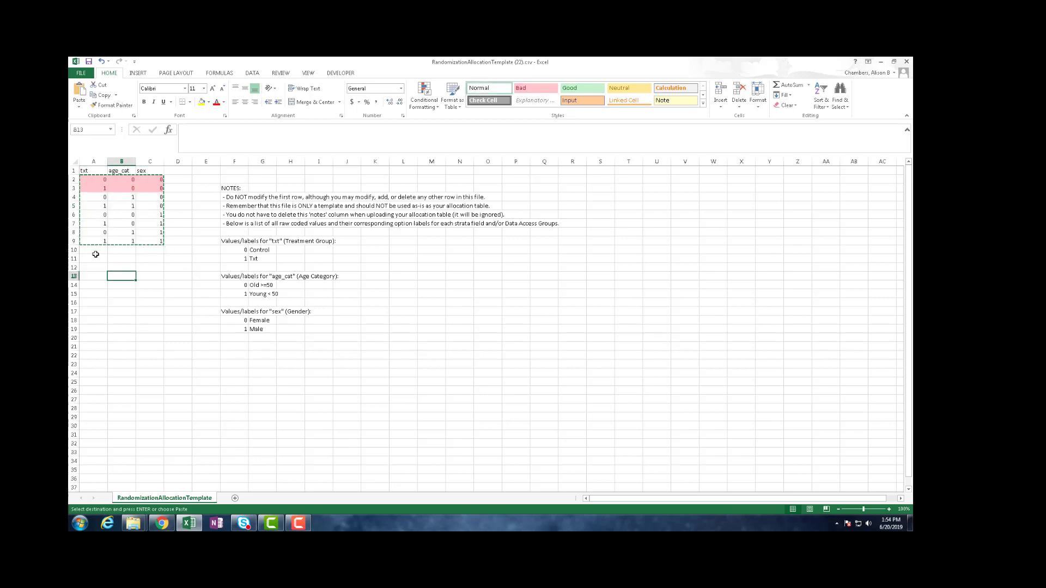
{"action": "key", "text": "ctrl+c"}
{"action": "left_click_drag", "start_coordinate": [103, 182], "coordinate": [160, 239]}
{"action": "key", "text": "ctrl+c"}
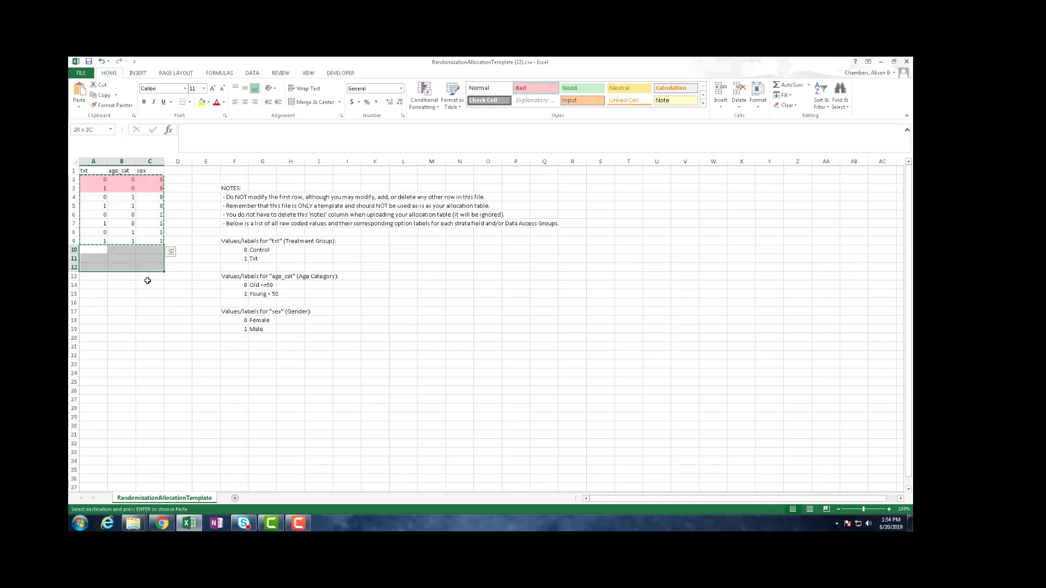
Step: Paste the copied allocation block eleven times in succession directly beneath the original rows, starting at A10 and ending with the block at A90
{"action": "left_click", "coordinate": [98, 250]}
{"action": "key", "text": "ctrl+v"}
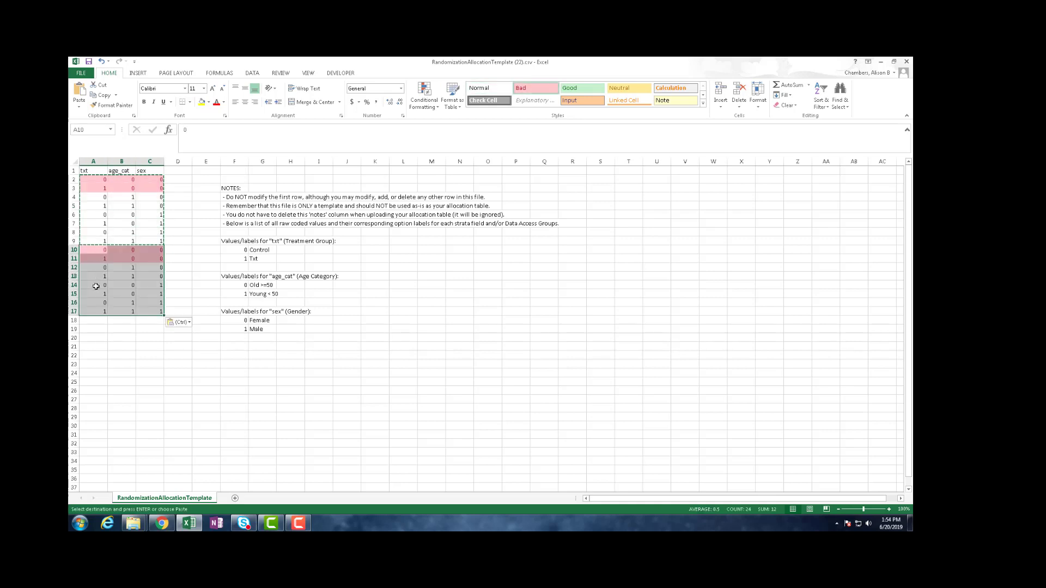
{"action": "left_click", "coordinate": [99, 322]}
{"action": "key", "text": "ctrl+v"}
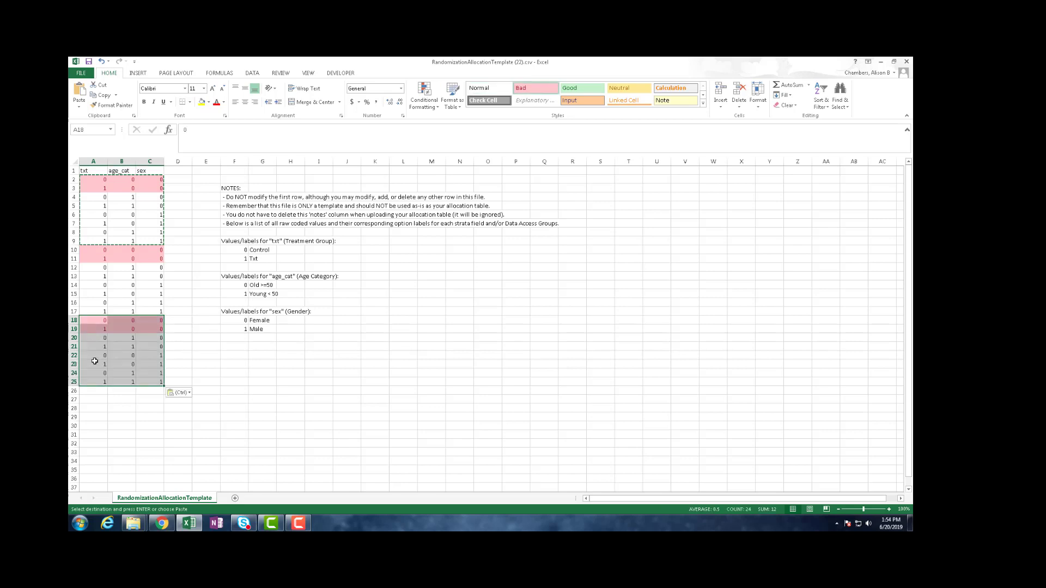
{"action": "left_click", "coordinate": [92, 390]}
{"action": "key", "text": "ctrl+v"}
{"action": "scroll", "coordinate": [98, 398], "scroll_direction": "down", "scroll_amount": 2}
{"action": "left_click", "coordinate": [100, 407]}
{"action": "key", "text": "ctrl+v"}
{"action": "scroll", "coordinate": [98, 402], "scroll_direction": "down", "scroll_amount": 4}
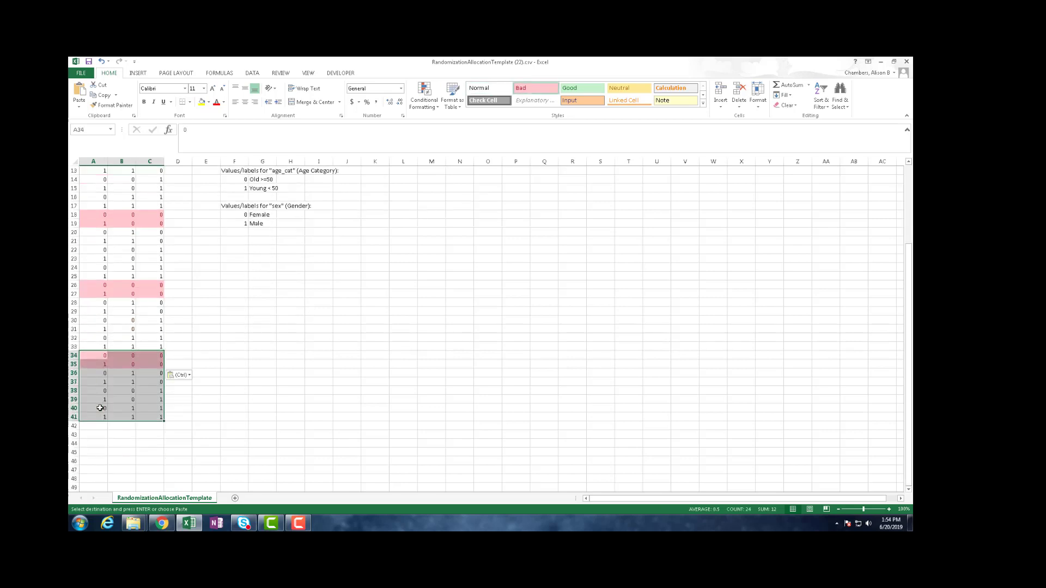
{"action": "left_click", "coordinate": [98, 373]}
{"action": "key", "text": "ctrl+v"}
{"action": "scroll", "coordinate": [101, 383], "scroll_direction": "down", "scroll_amount": 3}
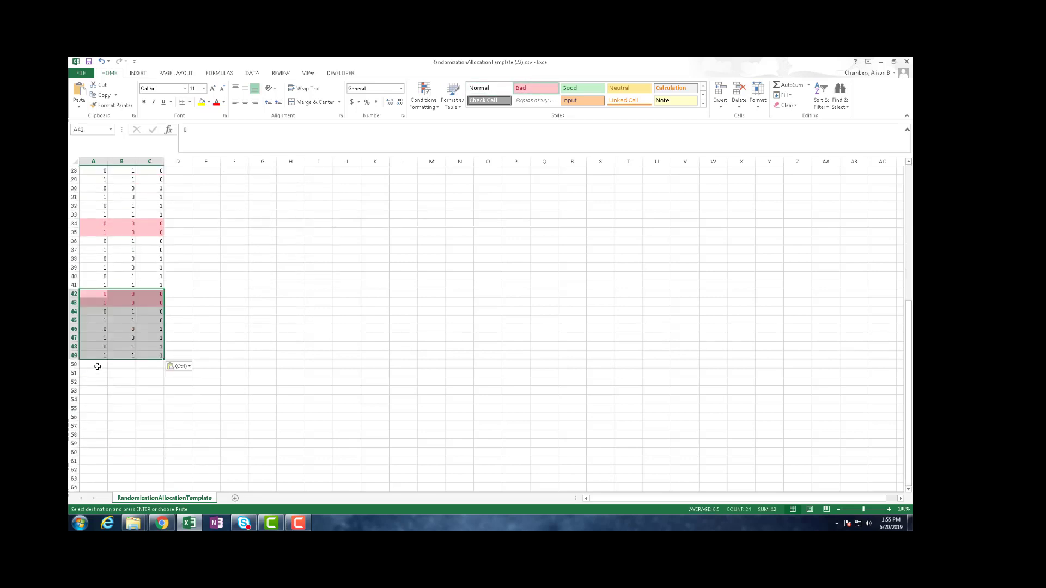
{"action": "left_click", "coordinate": [96, 364]}
{"action": "key", "text": "ctrl+v"}
{"action": "scroll", "coordinate": [97, 367], "scroll_direction": "down", "scroll_amount": 3}
{"action": "left_click", "coordinate": [94, 355]}
{"action": "key", "text": "ctrl+v"}
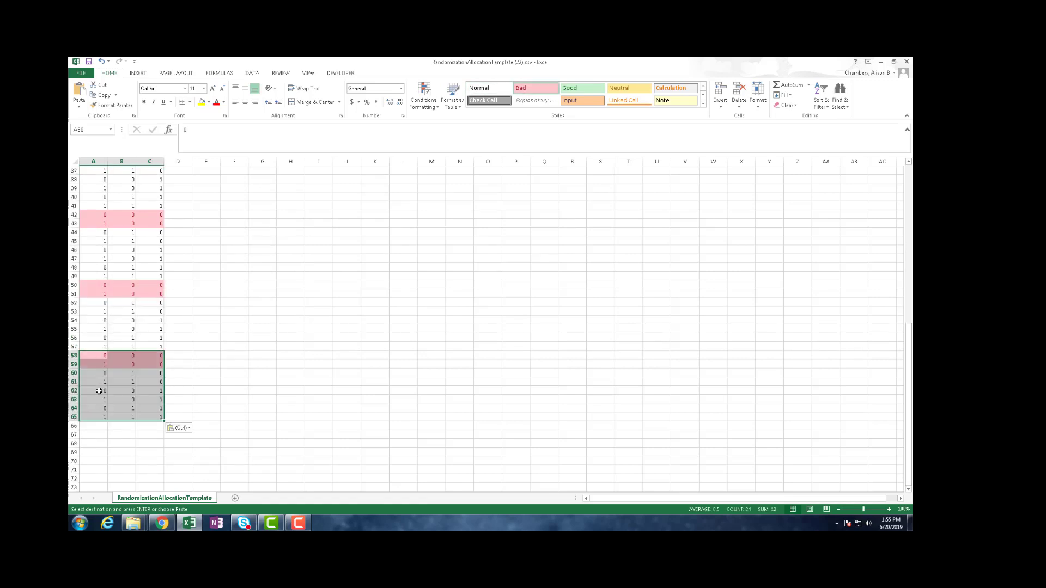
{"action": "scroll", "coordinate": [97, 371], "scroll_direction": "down", "scroll_amount": 3}
{"action": "left_click", "coordinate": [96, 347]}
{"action": "key", "text": "ctrl+v"}
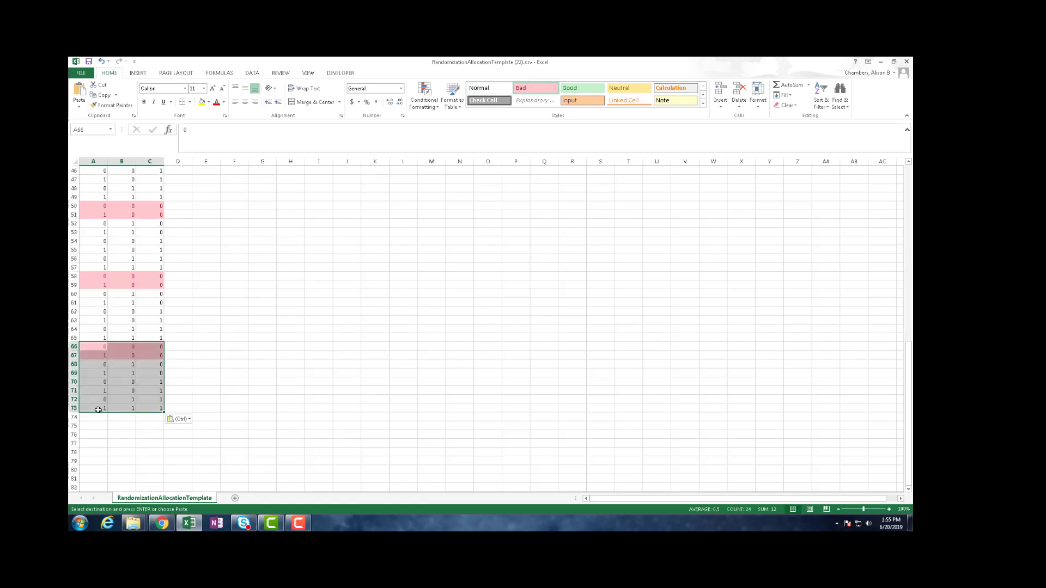
{"action": "left_click", "coordinate": [97, 417]}
{"action": "scroll", "coordinate": [109, 410], "scroll_direction": "down", "scroll_amount": 3}
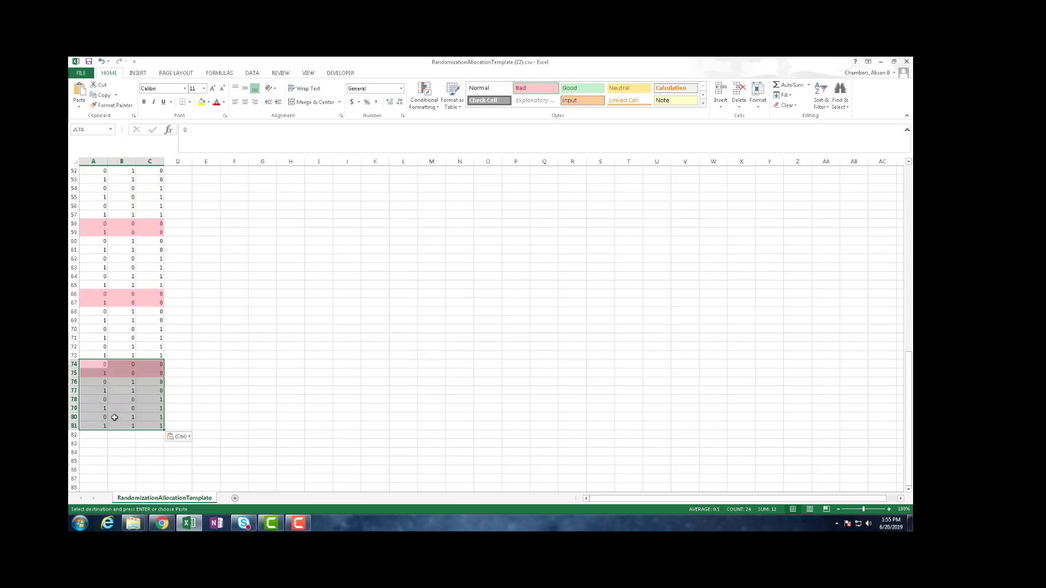
{"action": "left_click", "coordinate": [100, 408]}
{"action": "key", "text": "ctrl+v"}
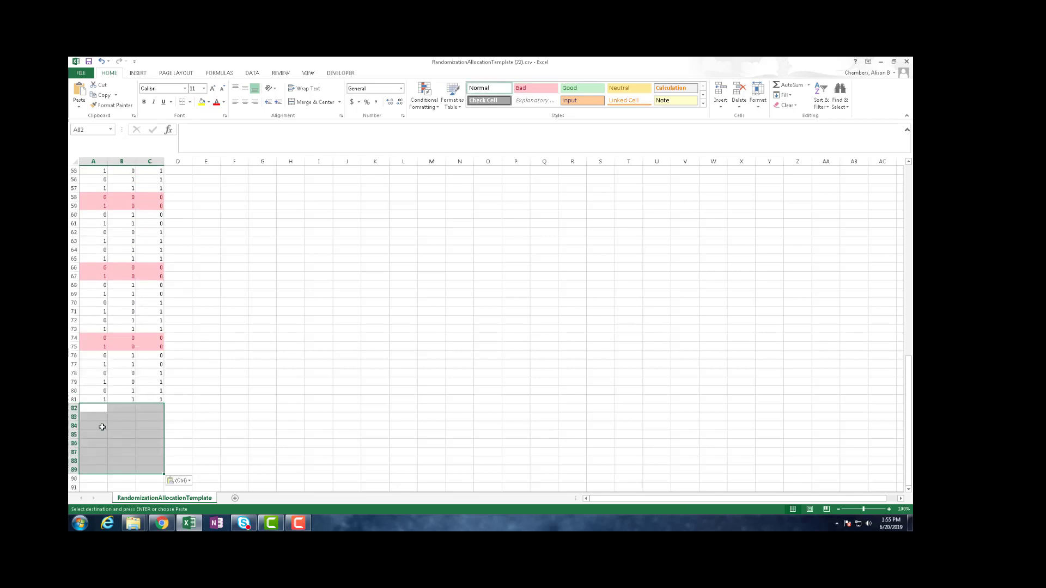
{"action": "scroll", "coordinate": [101, 436], "scroll_direction": "down", "scroll_amount": 1}
{"action": "left_click", "coordinate": [101, 452]}
{"action": "key", "text": "ctrl+v"}
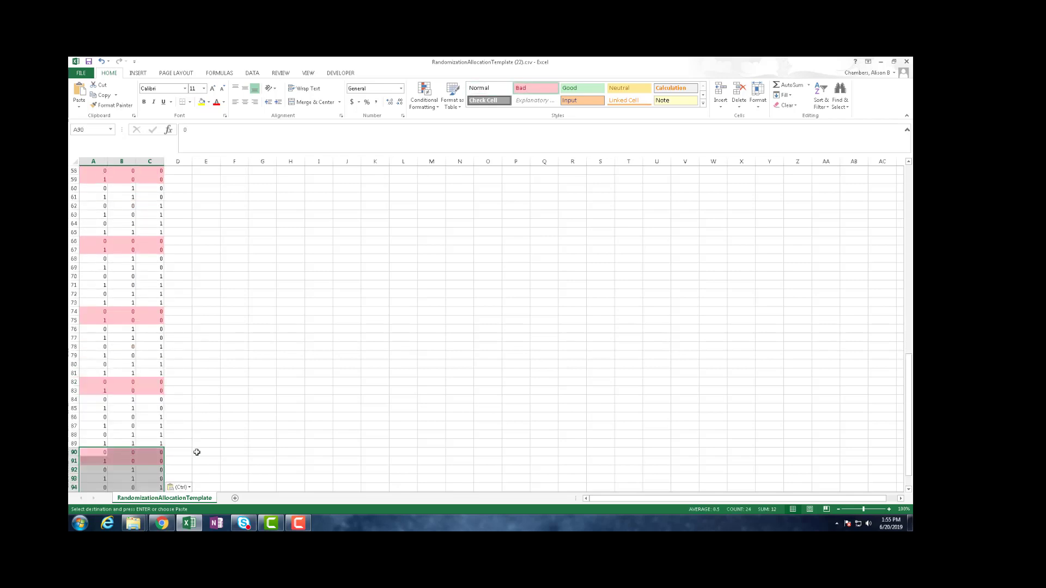
{"action": "scroll", "coordinate": [188, 436], "scroll_direction": "up", "scroll_amount": 19}
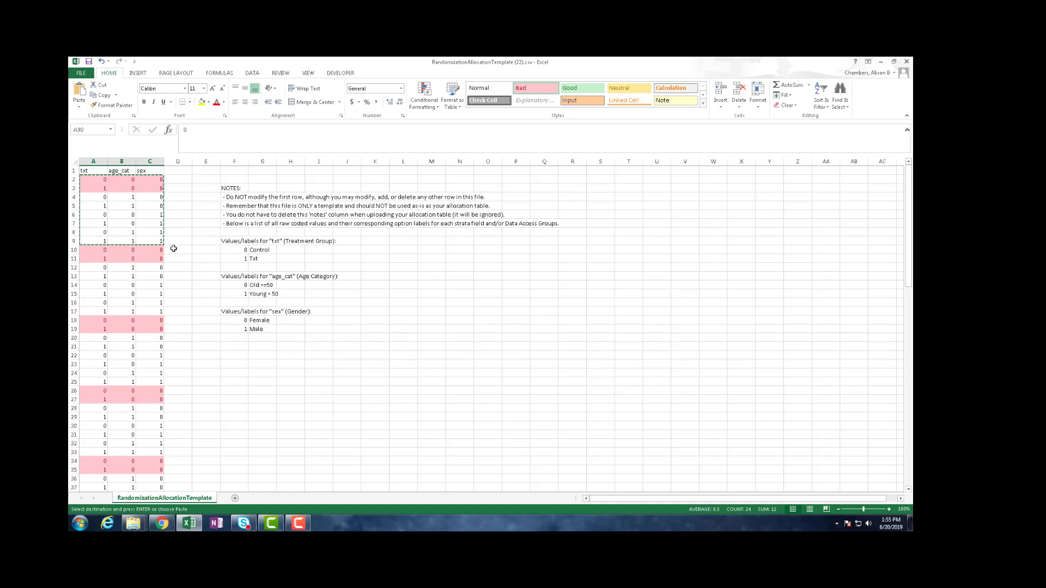
Step: Look over the extended allocation table and save it to the Desktop as RandomizationAllocationTemplate (23).csv, keeping the comma-delimited CSV format
{"action": "left_click", "coordinate": [192, 258]}
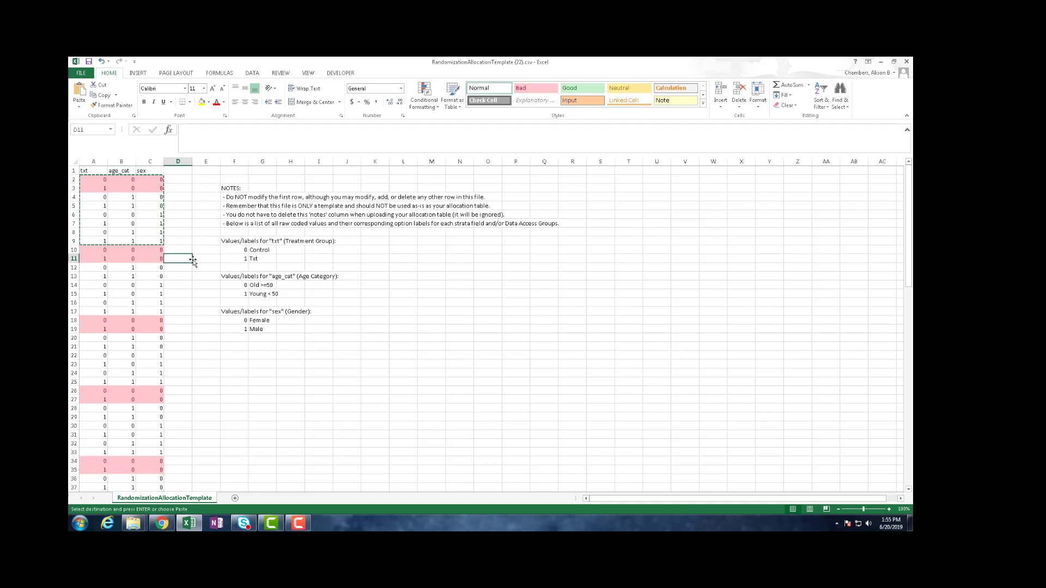
{"action": "scroll", "coordinate": [189, 278], "scroll_direction": "down", "scroll_amount": 13}
{"action": "scroll", "coordinate": [188, 288], "scroll_direction": "down", "scroll_amount": 14}
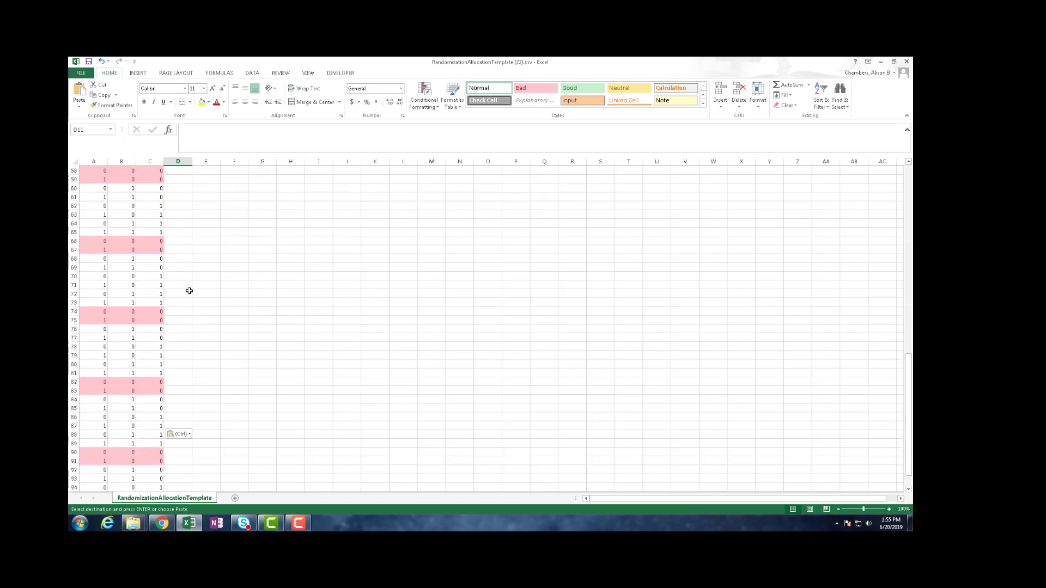
{"action": "scroll", "coordinate": [189, 288], "scroll_direction": "up", "scroll_amount": 20}
{"action": "scroll", "coordinate": [189, 290], "scroll_direction": "up", "scroll_amount": 4}
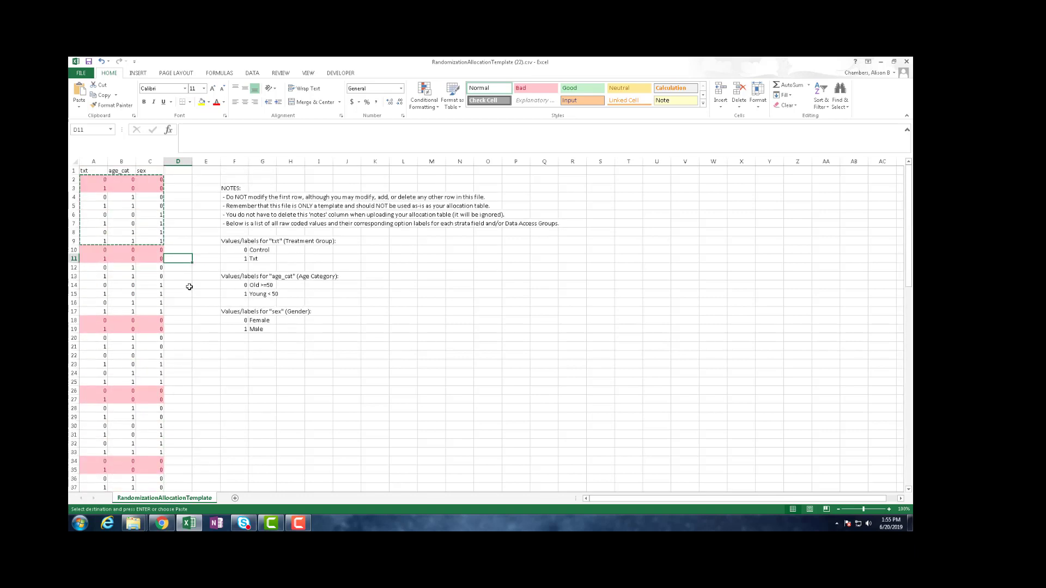
{"action": "left_click", "coordinate": [81, 72]}
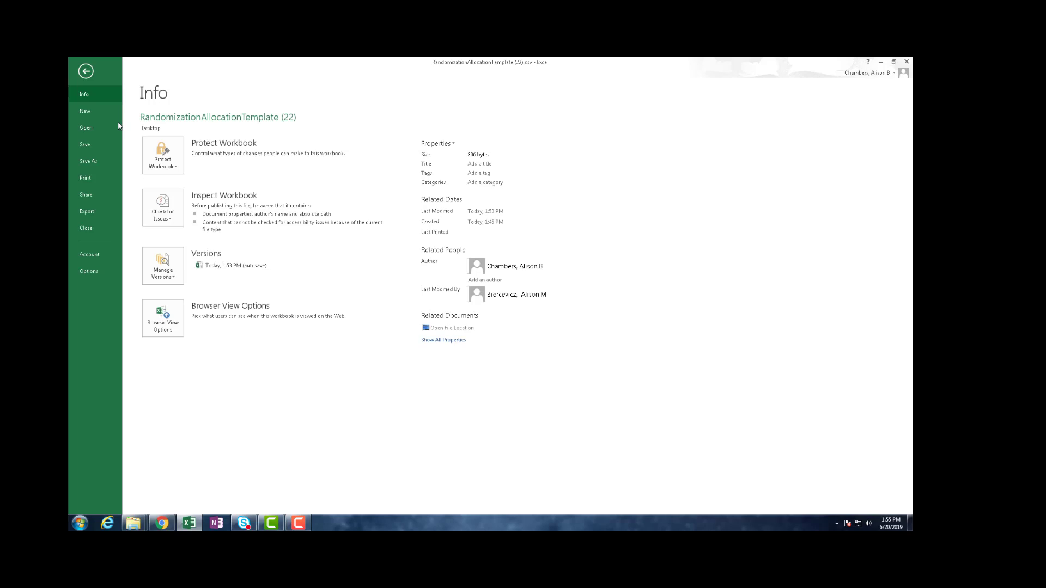
{"action": "left_click", "coordinate": [91, 162]}
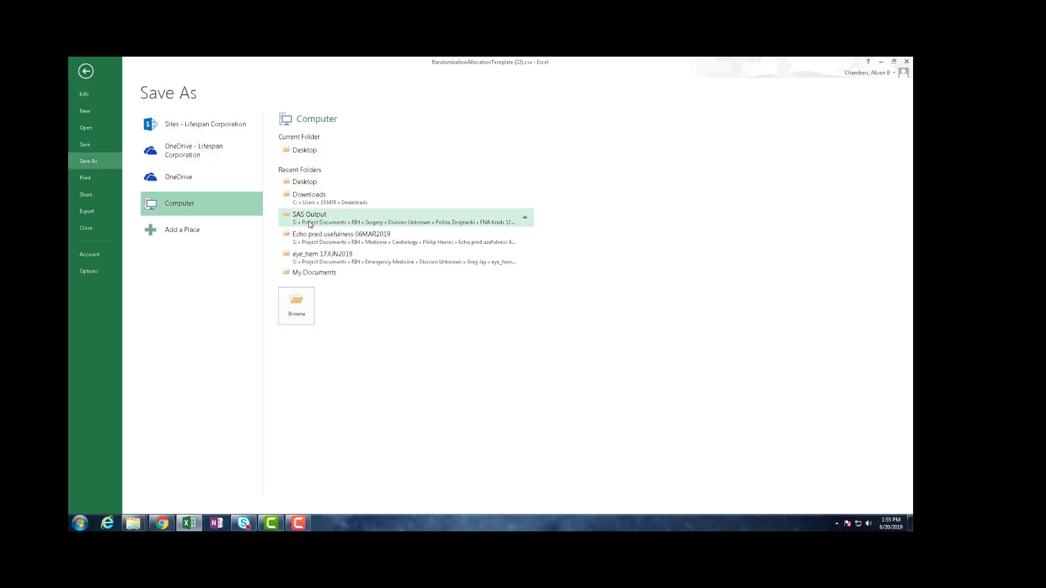
{"action": "left_click", "coordinate": [304, 182]}
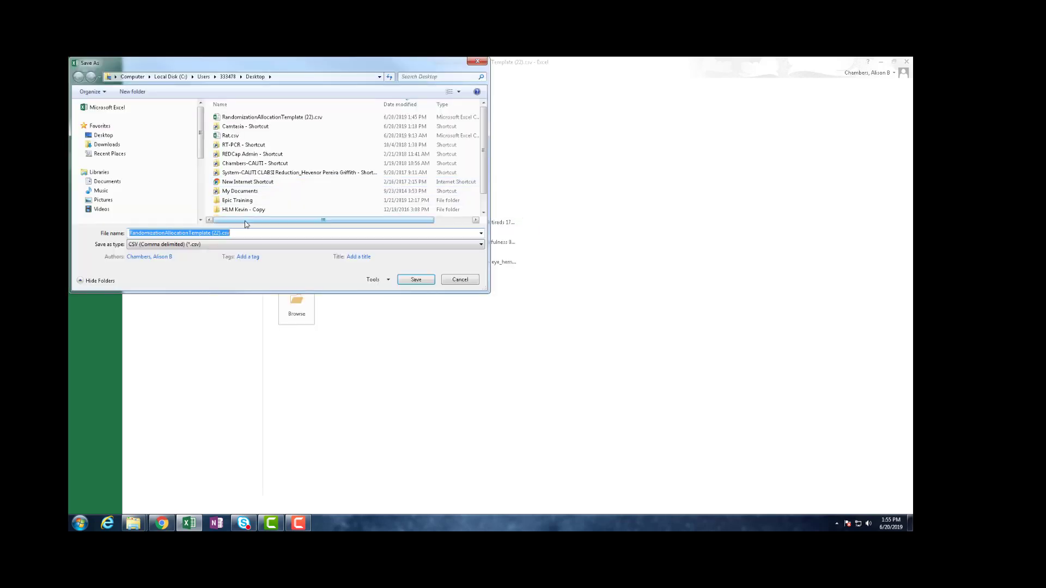
{"action": "left_click", "coordinate": [224, 234]}
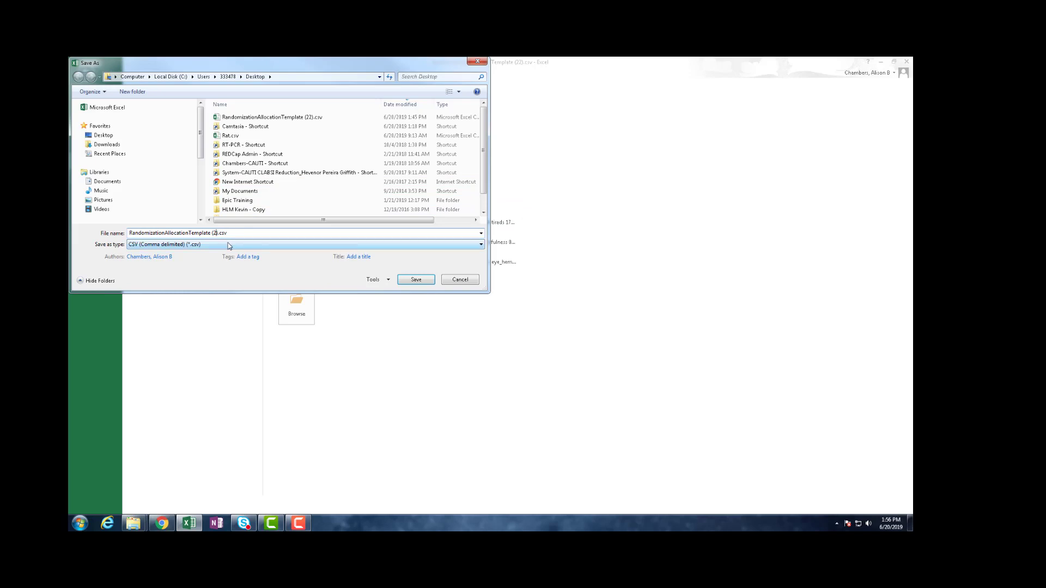
{"action": "left_click", "coordinate": [417, 280]}
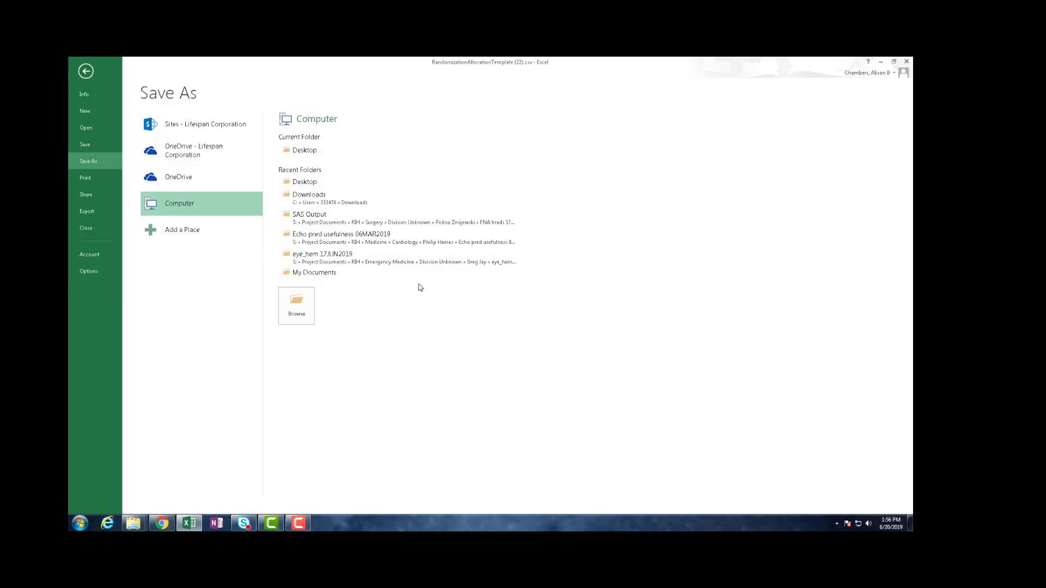
{"action": "left_click", "coordinate": [455, 313]}
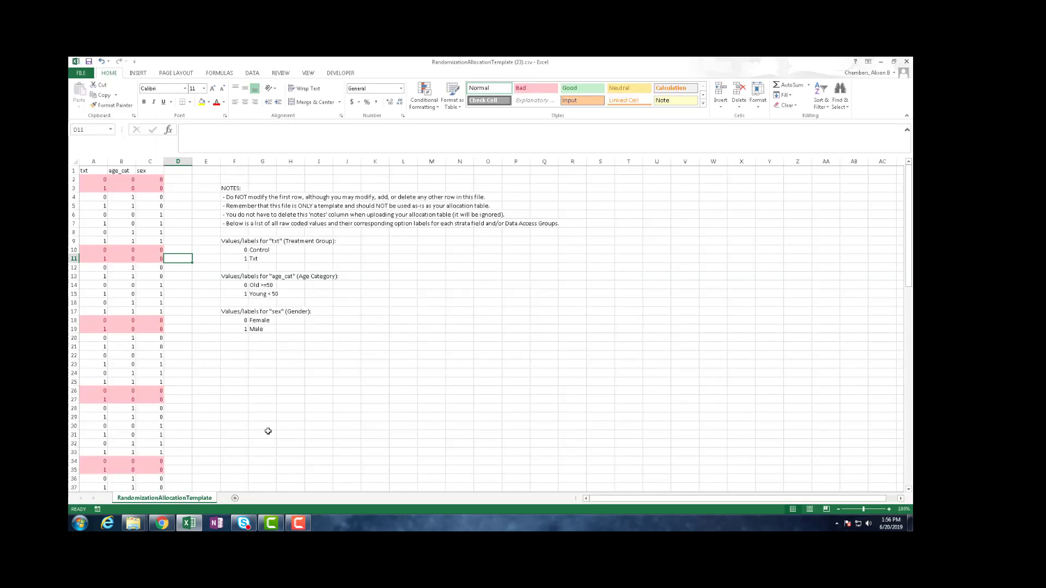
Step: Switch to REDCap and delete the DEVELOPMENT status allocation table in Step 3 of the Randomization setup
{"action": "left_click", "coordinate": [162, 523]}
{"action": "scroll", "coordinate": [141, 373], "scroll_direction": "down", "scroll_amount": 2}
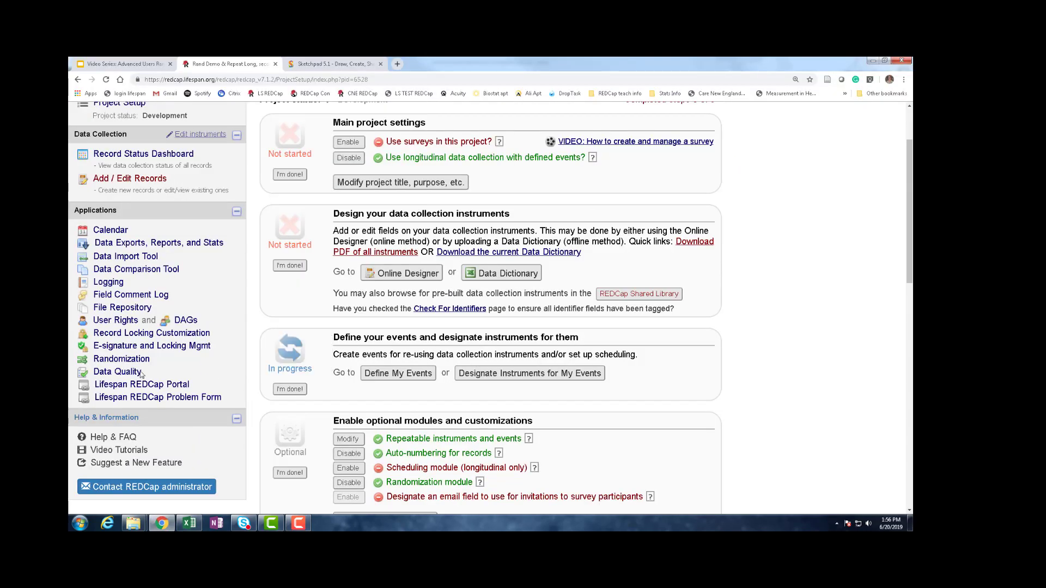
{"action": "left_click", "coordinate": [122, 359]}
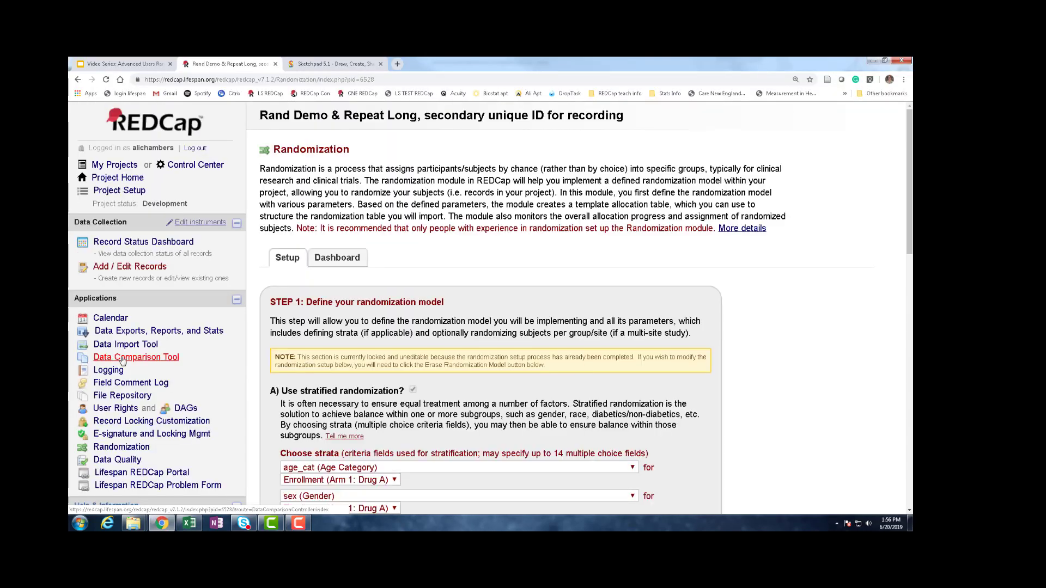
{"action": "scroll", "coordinate": [122, 361], "scroll_direction": "down", "scroll_amount": 16}
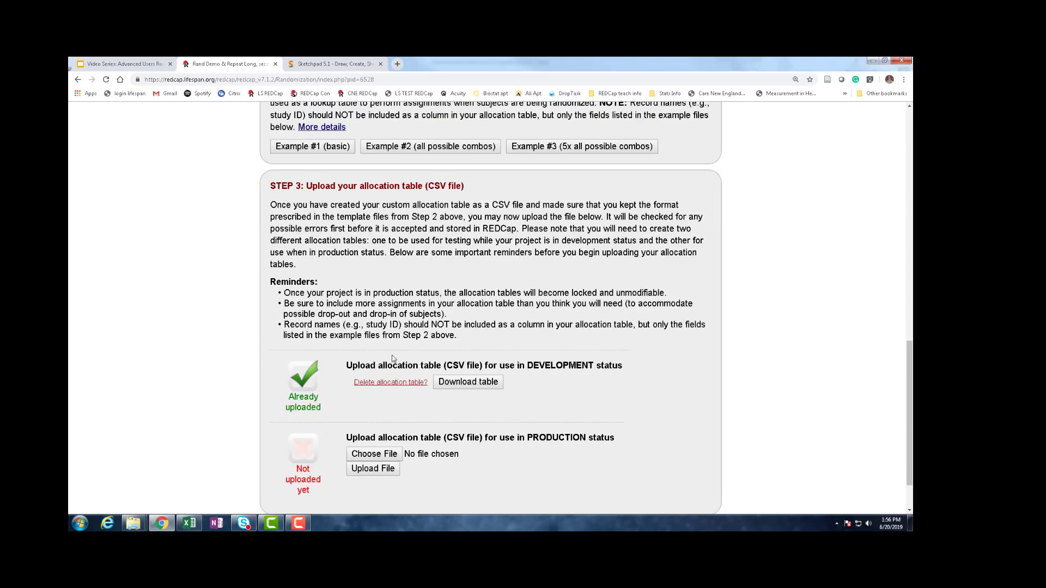
{"action": "left_click", "coordinate": [417, 383]}
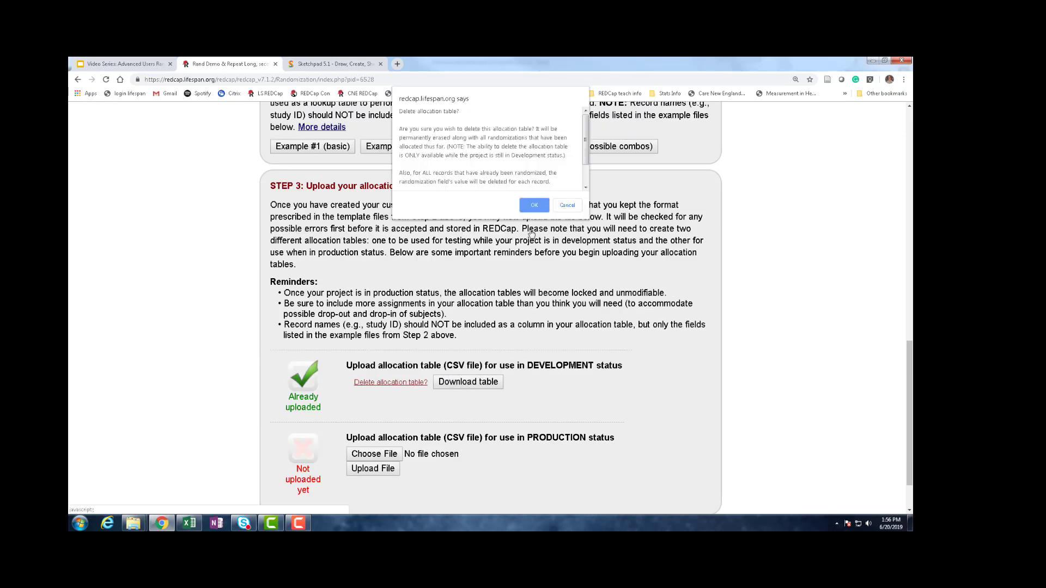
{"action": "left_click", "coordinate": [533, 207]}
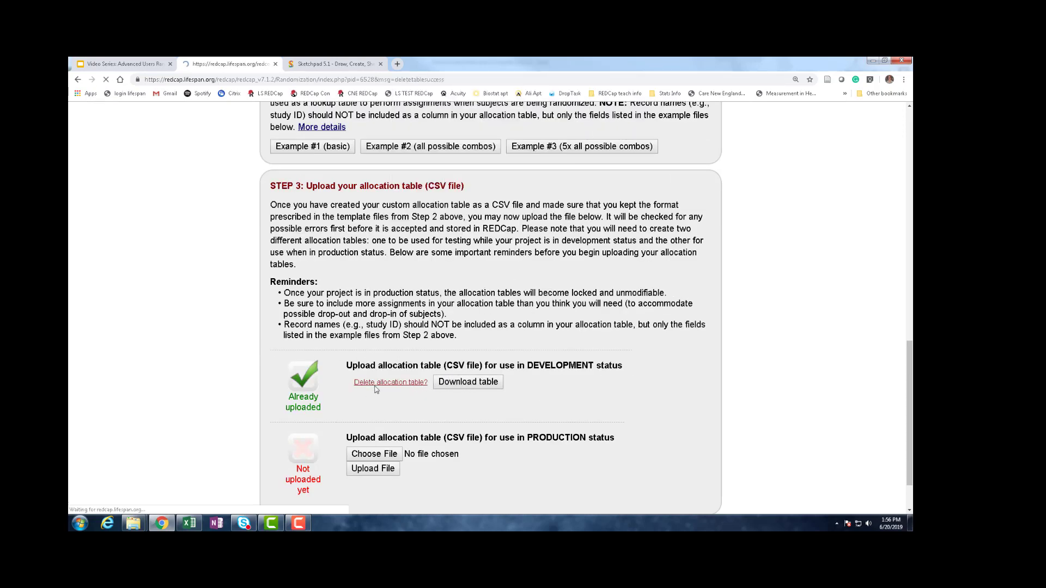
Step: Upload RandomizationAllocationTemplate (23).csv from the Desktop as the allocation table for DEVELOPMENT status in Step 3
{"action": "scroll", "coordinate": [456, 413], "scroll_direction": "down", "scroll_amount": 12}
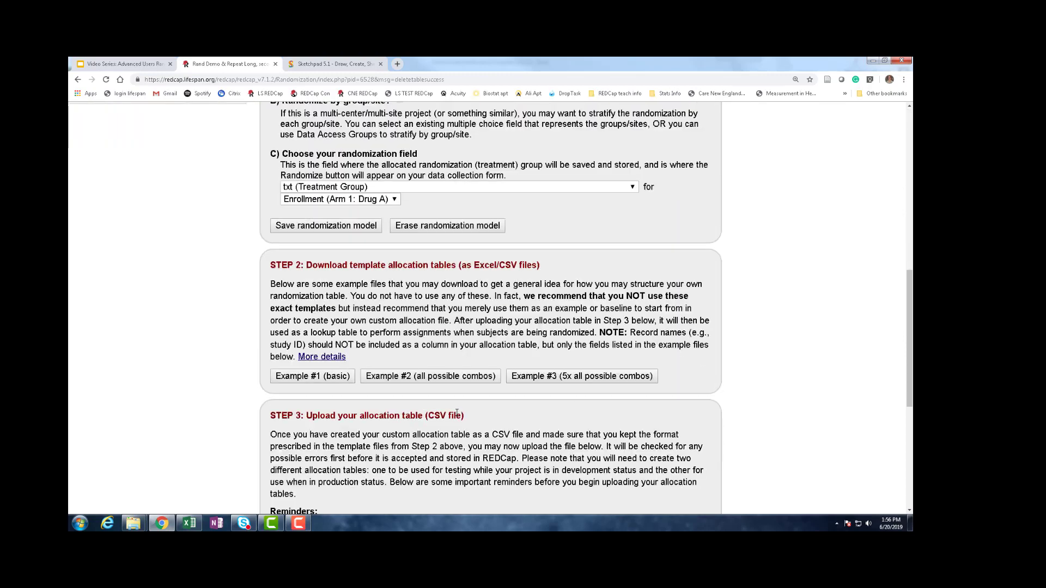
{"action": "scroll", "coordinate": [457, 412], "scroll_direction": "down", "scroll_amount": 4}
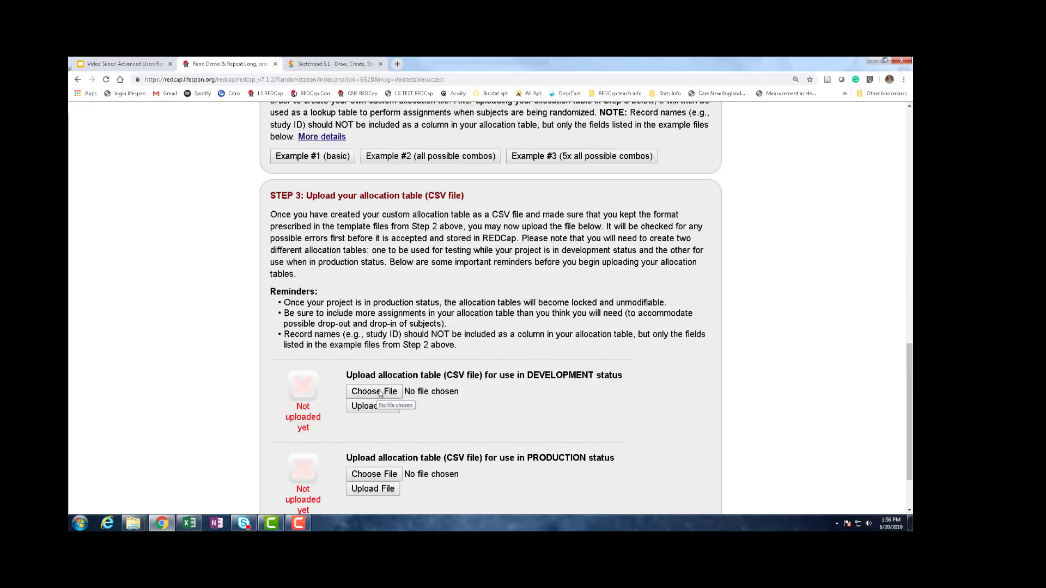
{"action": "left_click", "coordinate": [380, 393]}
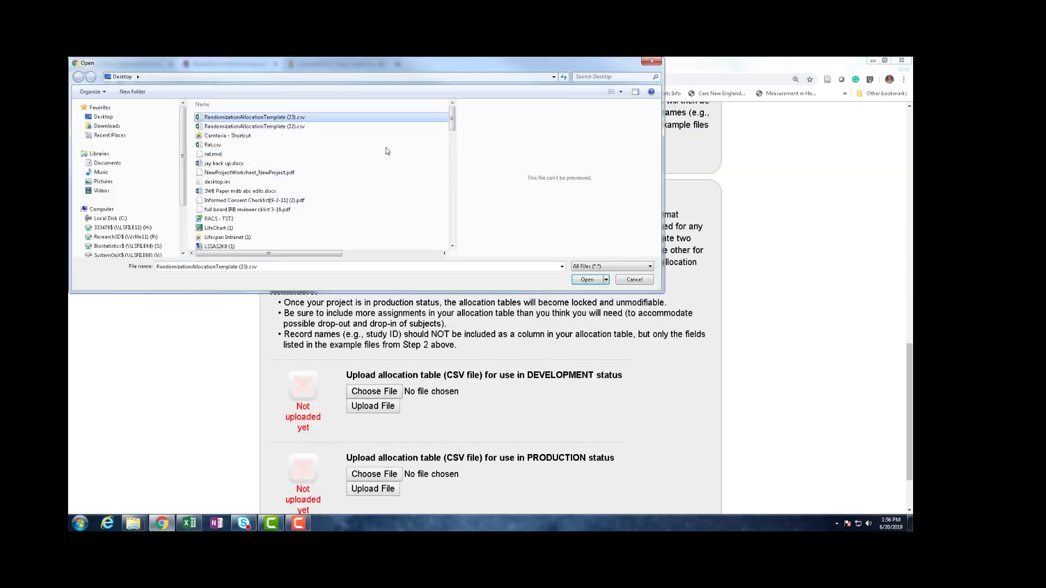
{"action": "left_click", "coordinate": [586, 279]}
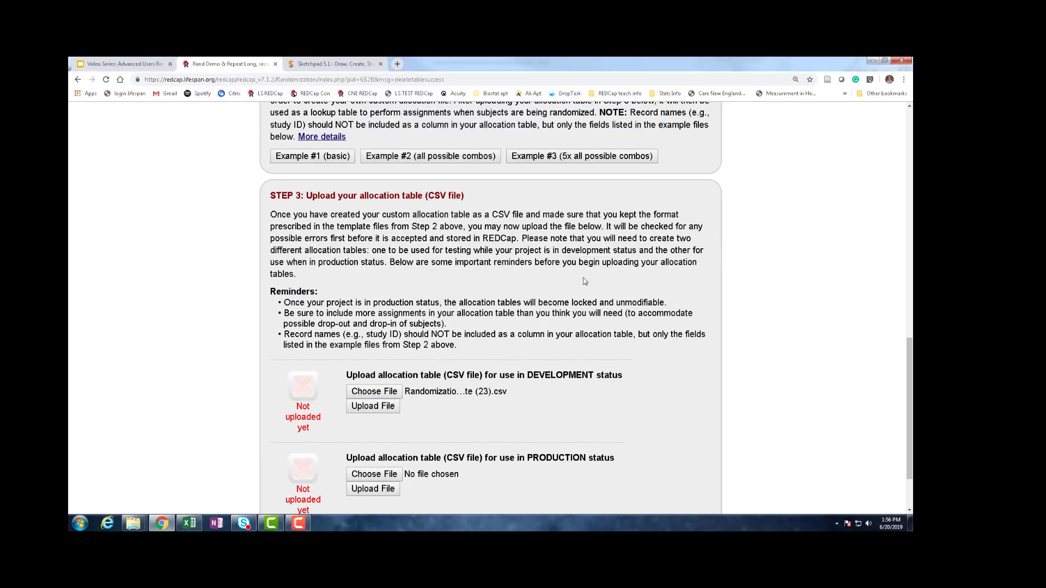
{"action": "left_click", "coordinate": [384, 406]}
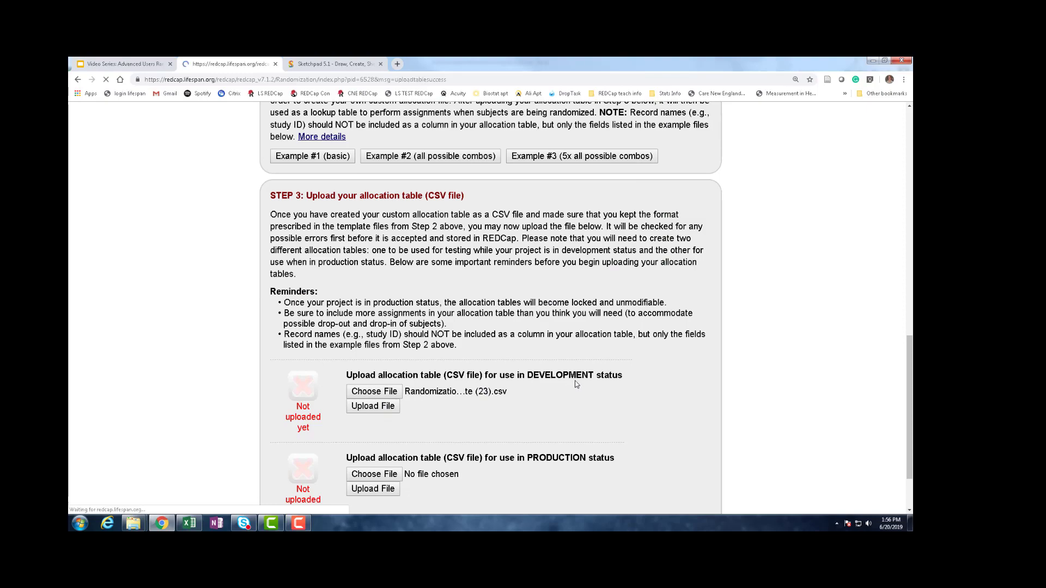
Step: Try to upload the same RandomizationAllocationTemplate (23).csv file as the allocation table for PRODUCTION status
{"action": "scroll", "coordinate": [569, 403], "scroll_direction": "down", "scroll_amount": 15}
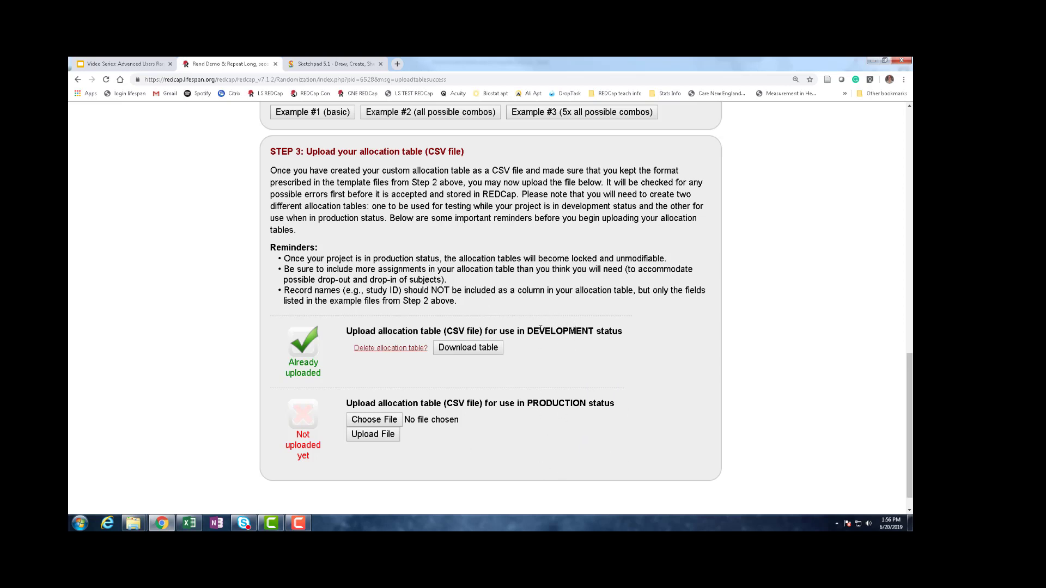
{"action": "left_click", "coordinate": [368, 423]}
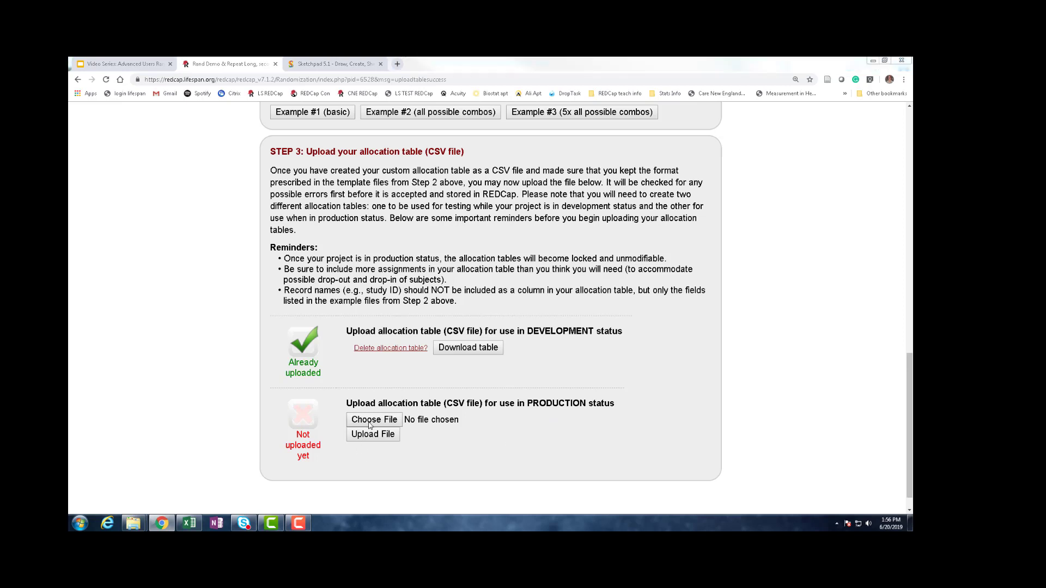
{"action": "left_click", "coordinate": [254, 116]}
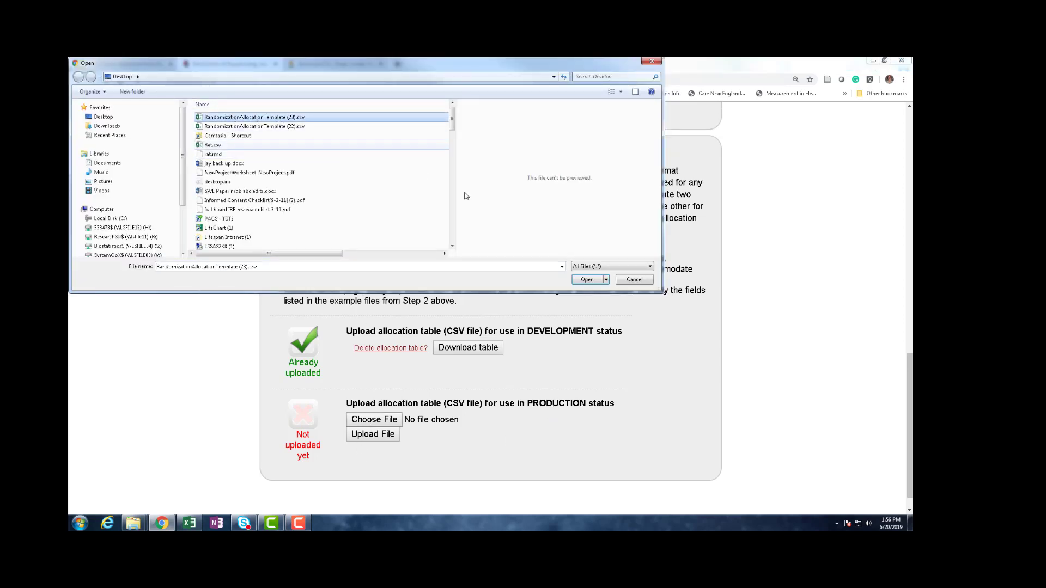
{"action": "left_click", "coordinate": [588, 280]}
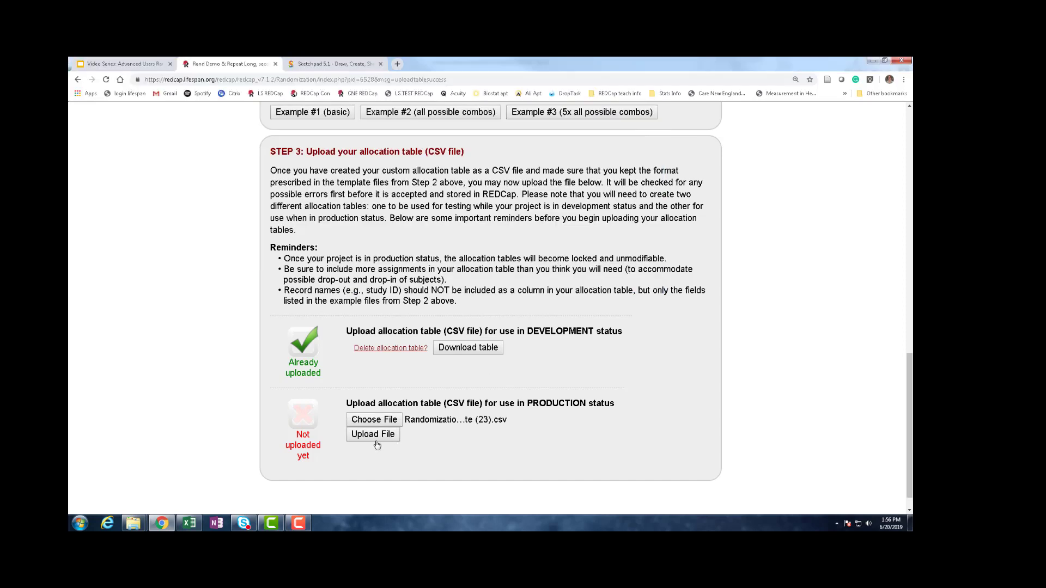
{"action": "left_click", "coordinate": [374, 437]}
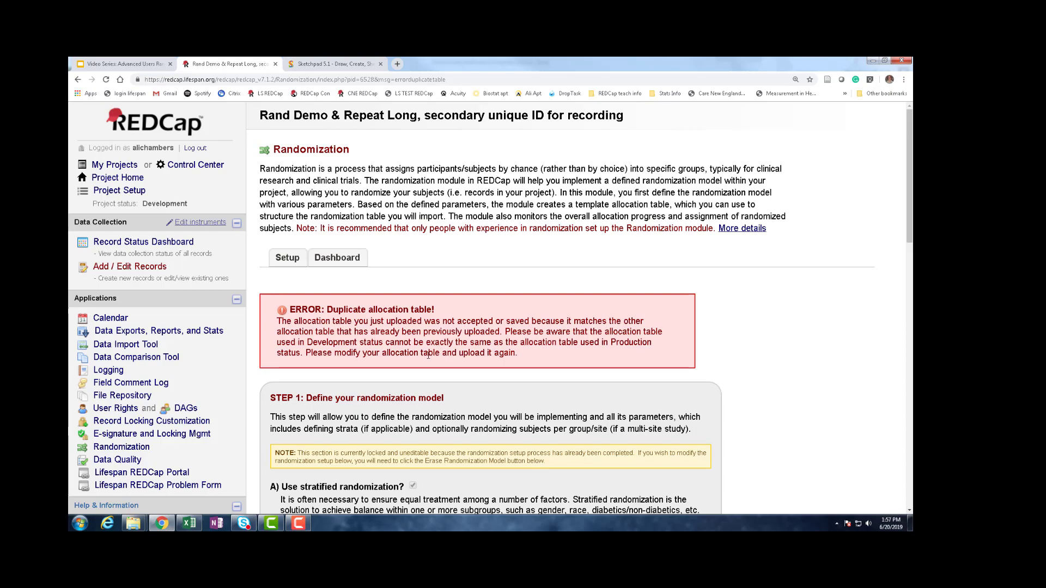
{"action": "scroll", "coordinate": [413, 385], "scroll_direction": "down", "scroll_amount": 10}
{"action": "scroll", "coordinate": [413, 384], "scroll_direction": "down", "scroll_amount": 5}
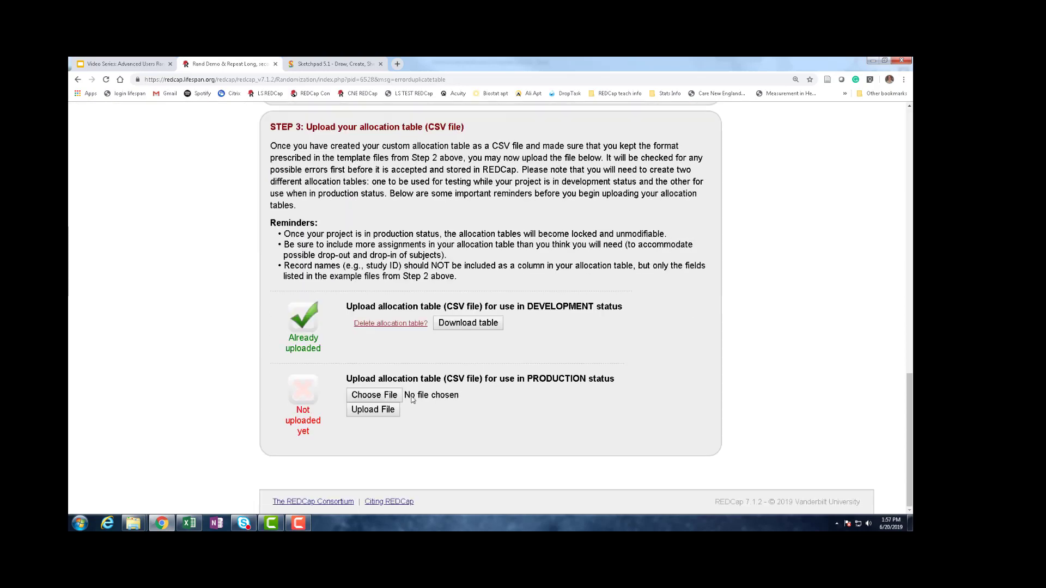
{"action": "scroll", "coordinate": [420, 370], "scroll_direction": "up", "scroll_amount": 15}
{"action": "scroll", "coordinate": [405, 324], "scroll_direction": "down", "scroll_amount": 15}
Step: Switch to the allocation table in Excel and swap the first two txt assignments, setting A2 to 1 and A3 to 0
{"action": "left_click", "coordinate": [188, 524]}
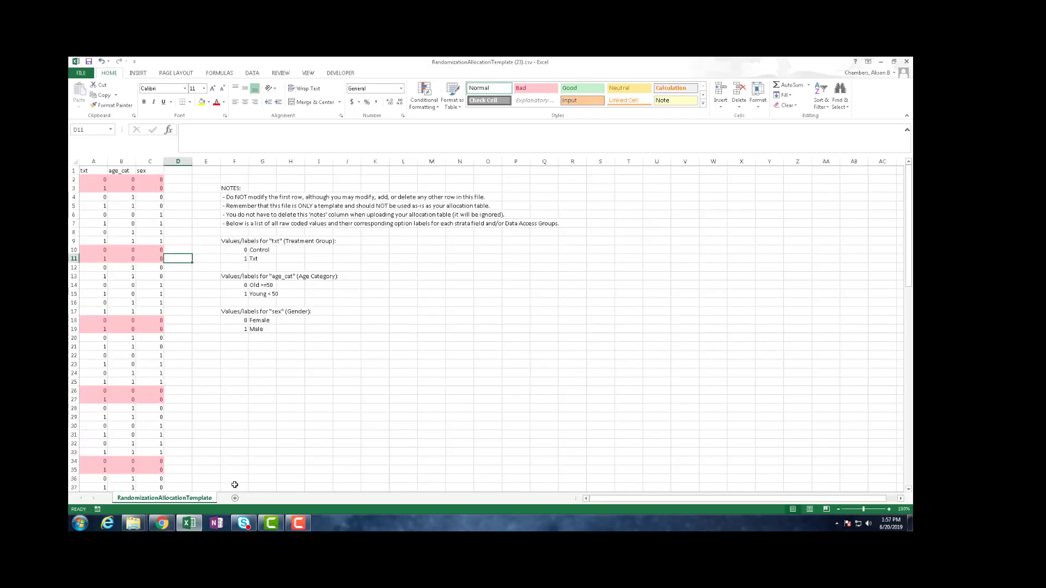
{"action": "left_click_drag", "start_coordinate": [215, 371], "coordinate": [213, 364]}
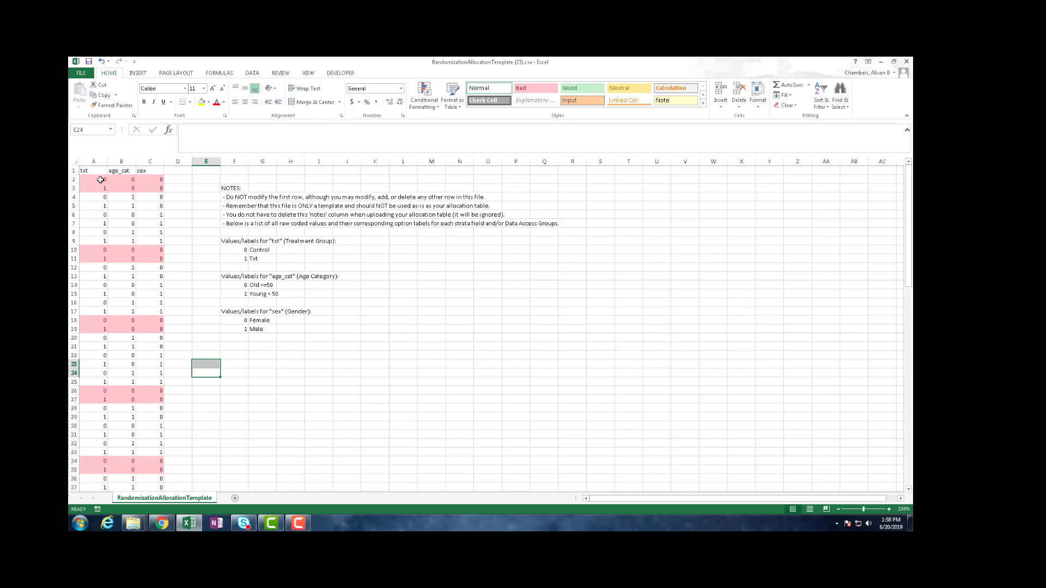
{"action": "left_click", "coordinate": [100, 180]}
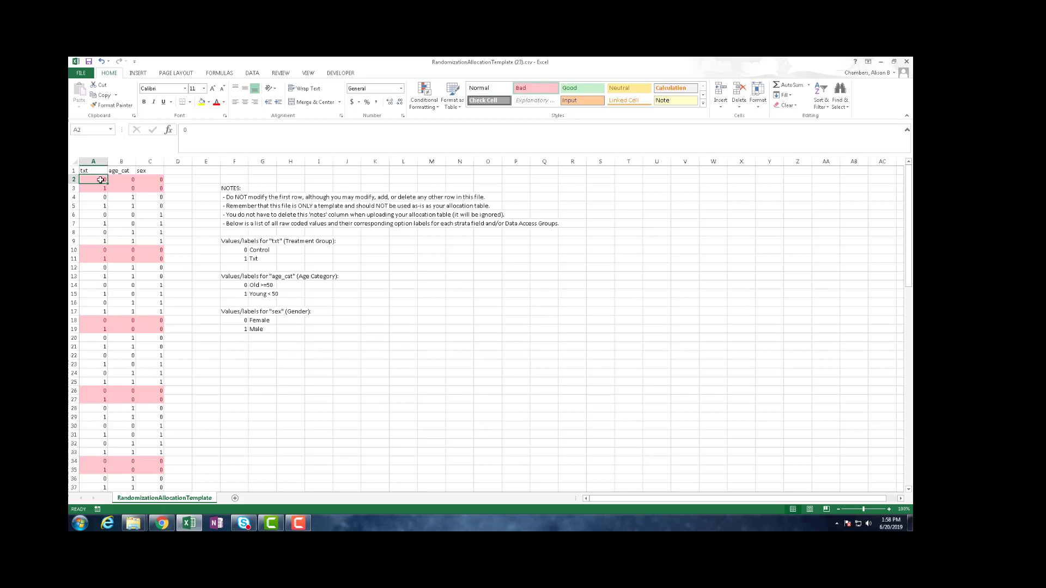
{"action": "type", "text": "1"}
{"action": "left_click", "coordinate": [96, 190]}
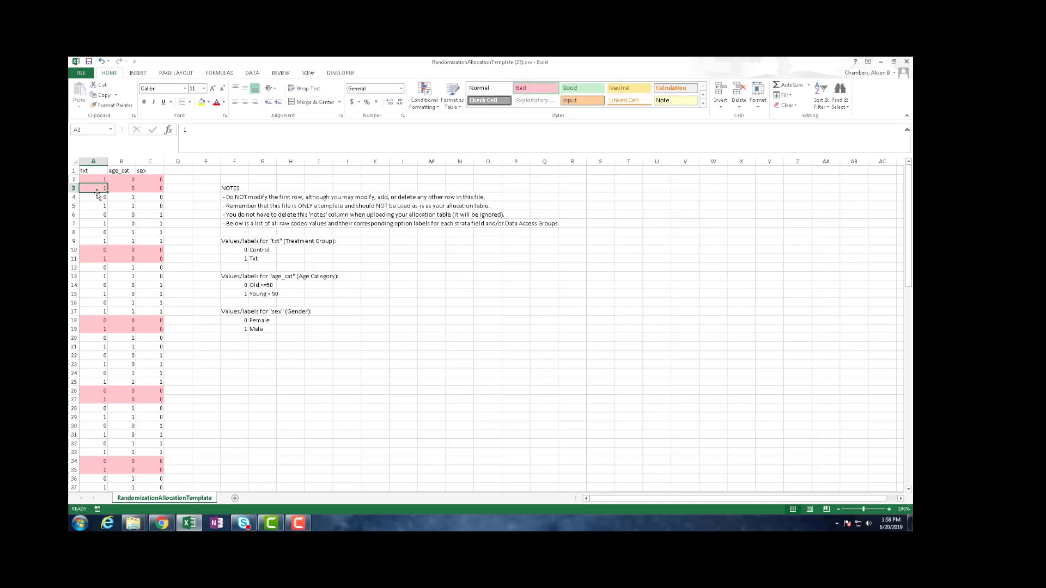
{"action": "type", "text": "0"}
{"action": "left_click", "coordinate": [206, 372]}
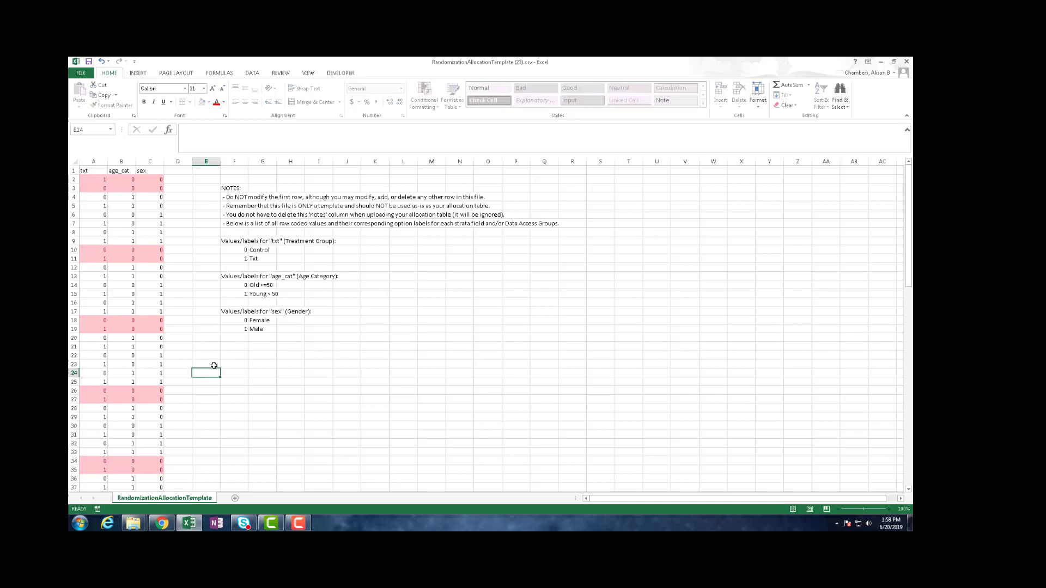
Step: Save the modified table to the Desktop as RandomizationAllocationTemplate (24).csv, keeping the comma-delimited CSV format
{"action": "left_click", "coordinate": [90, 76]}
{"action": "left_click", "coordinate": [88, 161]}
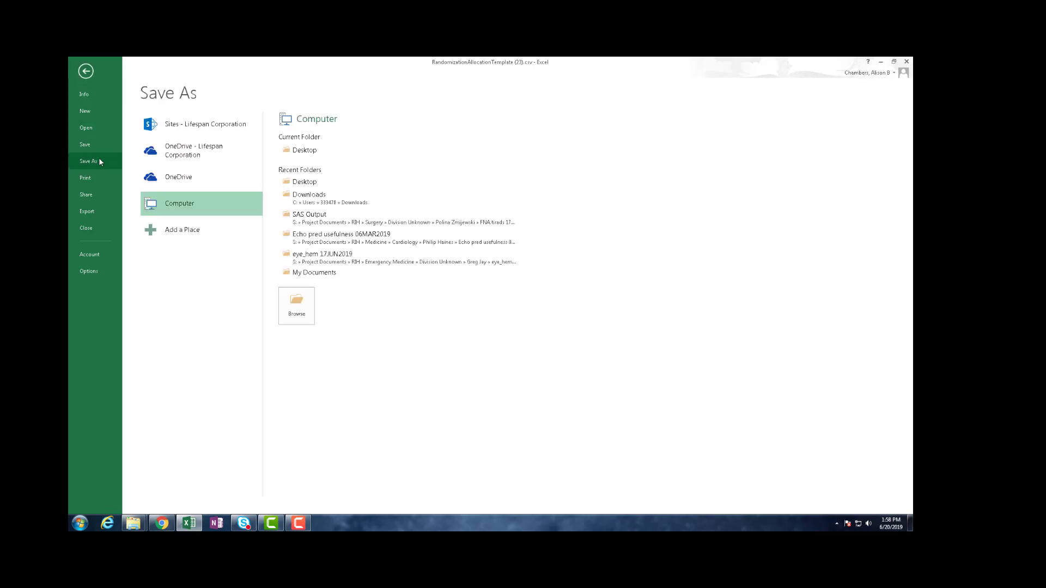
{"action": "left_click", "coordinate": [313, 181]}
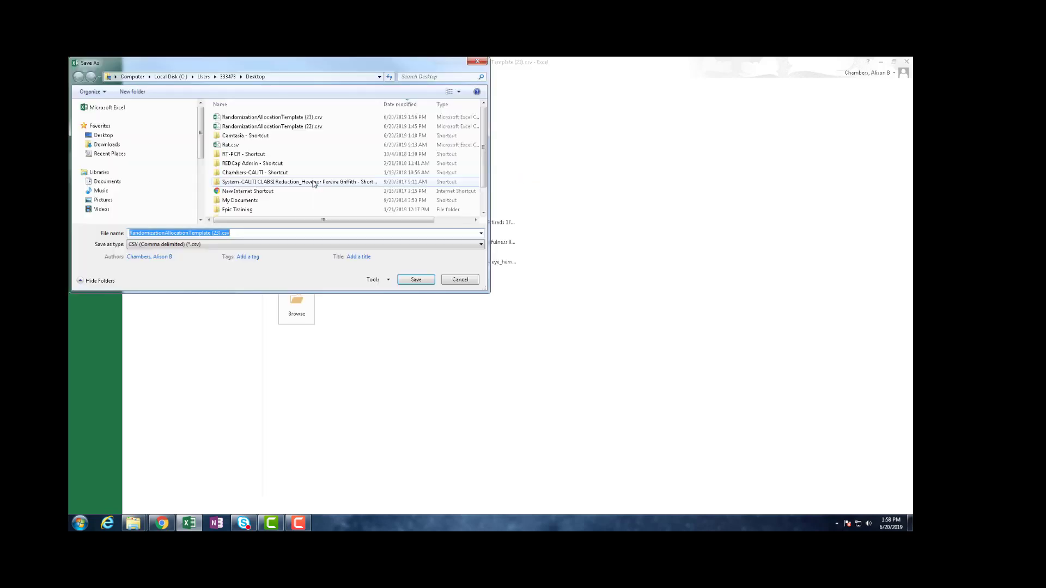
{"action": "left_click", "coordinate": [219, 233]}
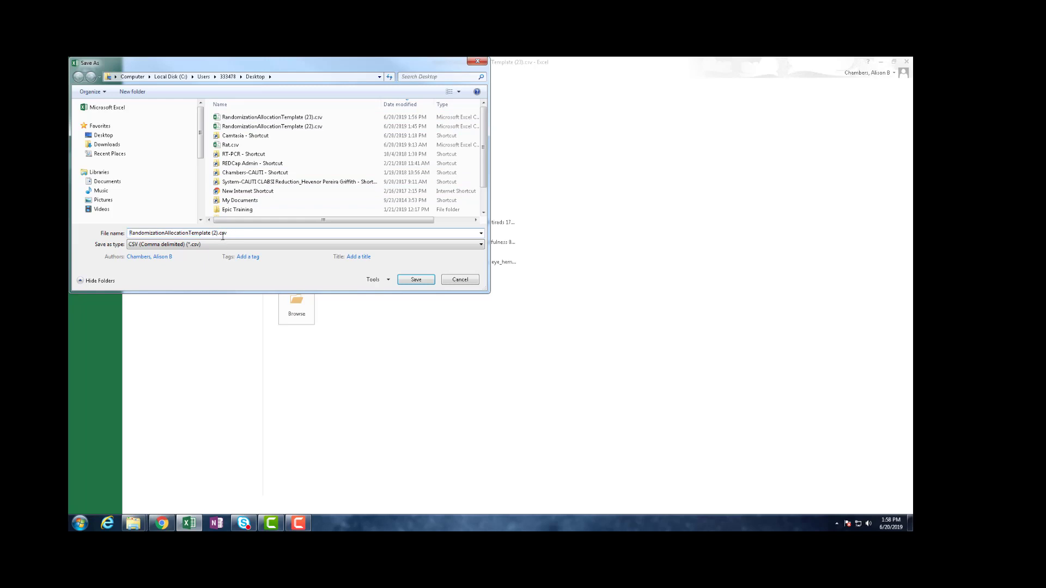
{"action": "type", "text": "4"}
{"action": "left_click", "coordinate": [416, 279]}
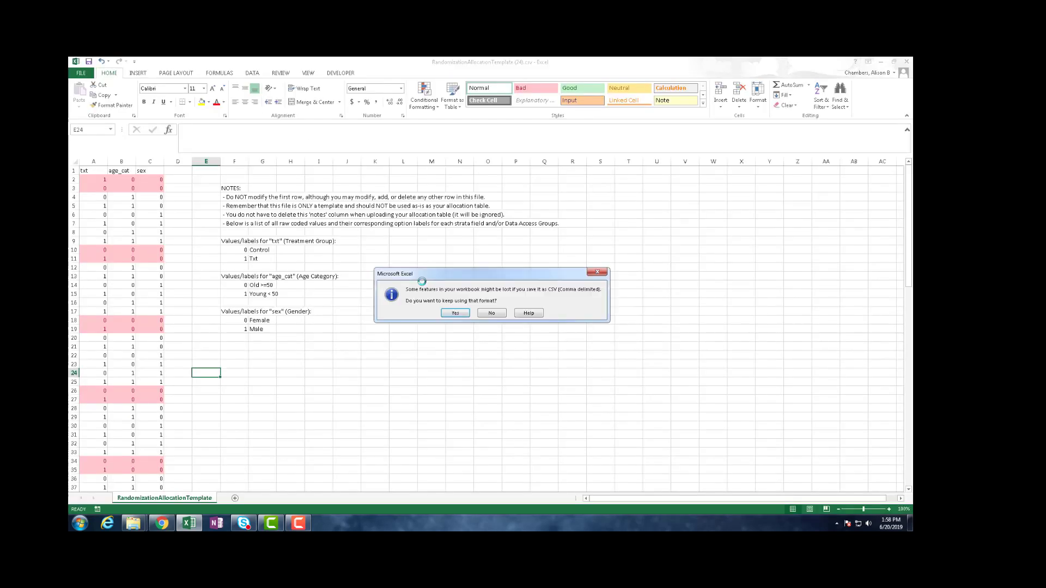
{"action": "left_click", "coordinate": [455, 313]}
Step: Switch to REDCap, upload RandomizationAllocationTemplate (24).csv as the PRODUCTION status allocation table, and review the Step 3 upload status
{"action": "left_click", "coordinate": [162, 524]}
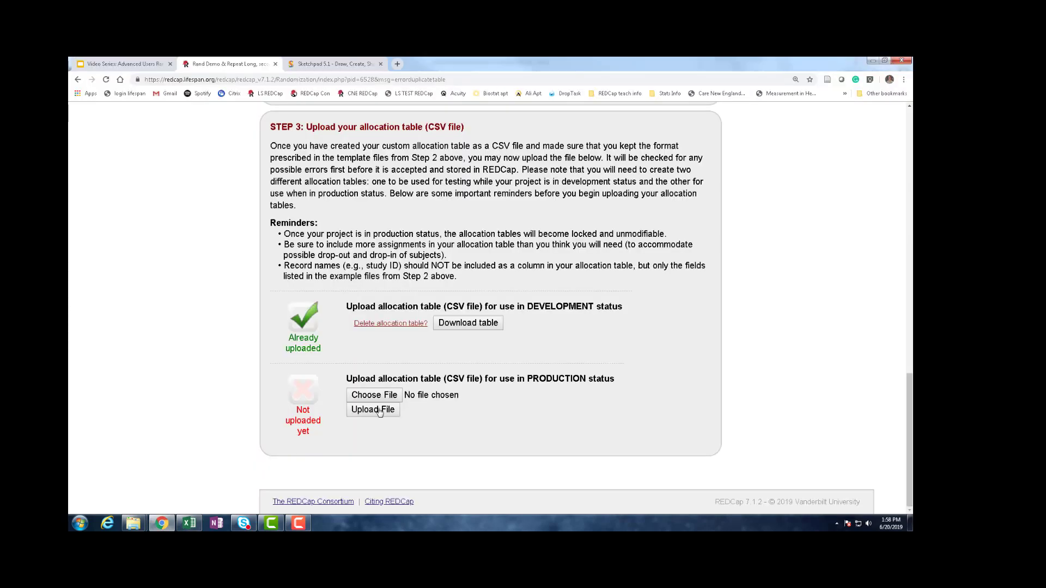
{"action": "left_click", "coordinate": [376, 393]}
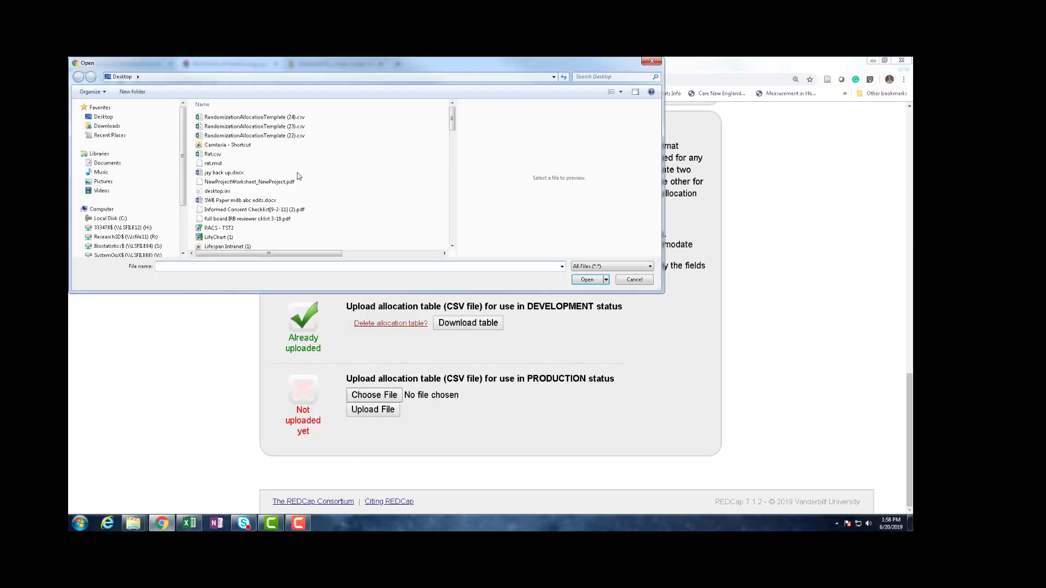
{"action": "left_click", "coordinate": [283, 118]}
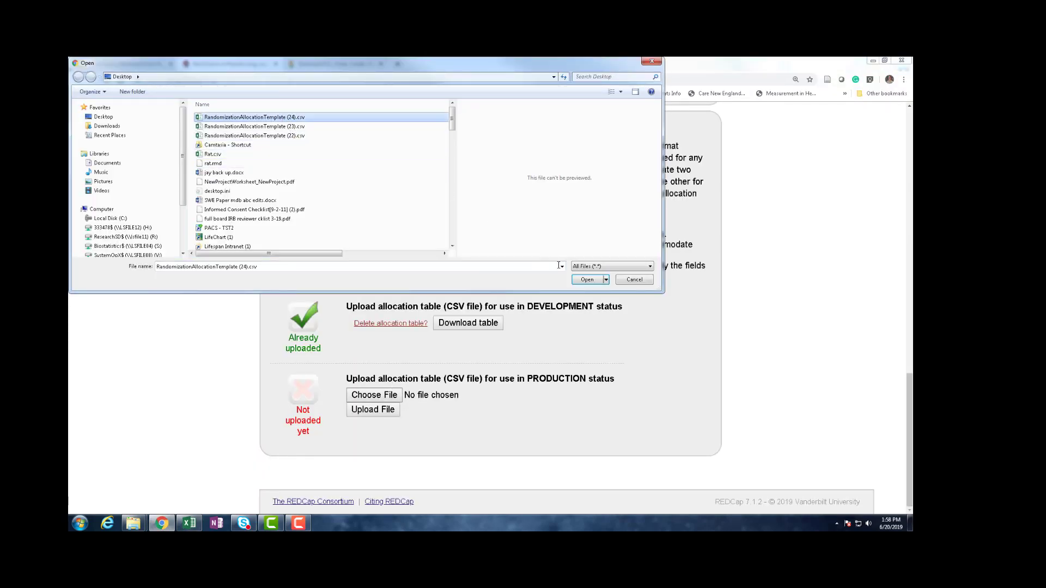
{"action": "left_click", "coordinate": [587, 280]}
{"action": "left_click", "coordinate": [391, 415]}
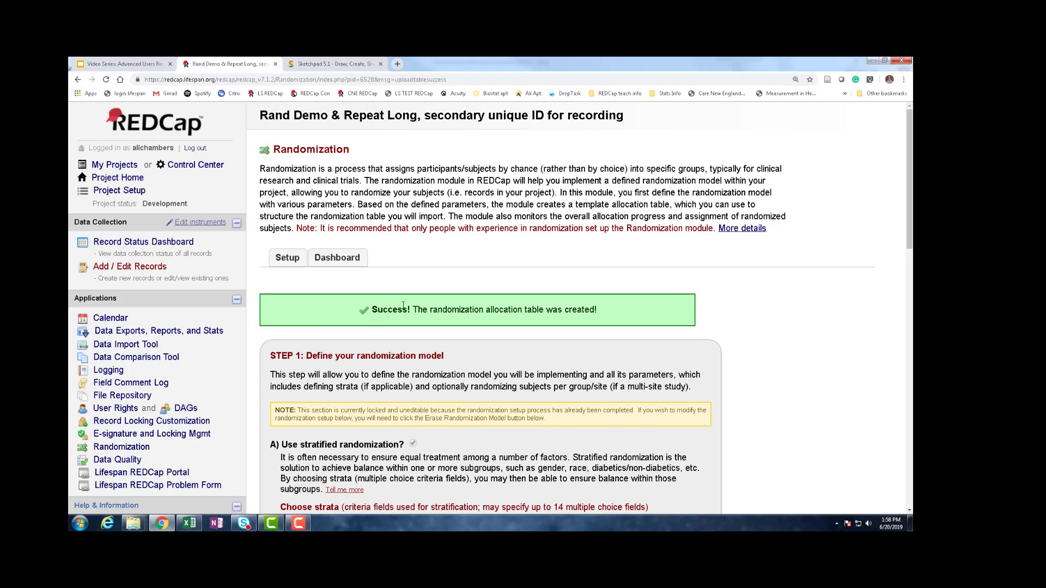
{"action": "scroll", "coordinate": [545, 308], "scroll_direction": "down", "scroll_amount": 2}
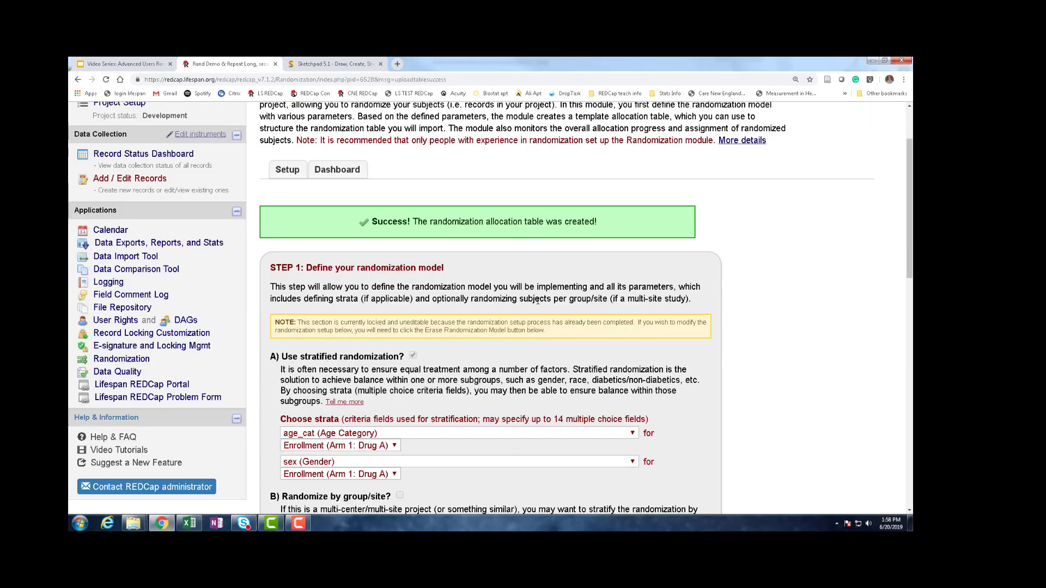
{"action": "scroll", "coordinate": [523, 287], "scroll_direction": "down", "scroll_amount": 15}
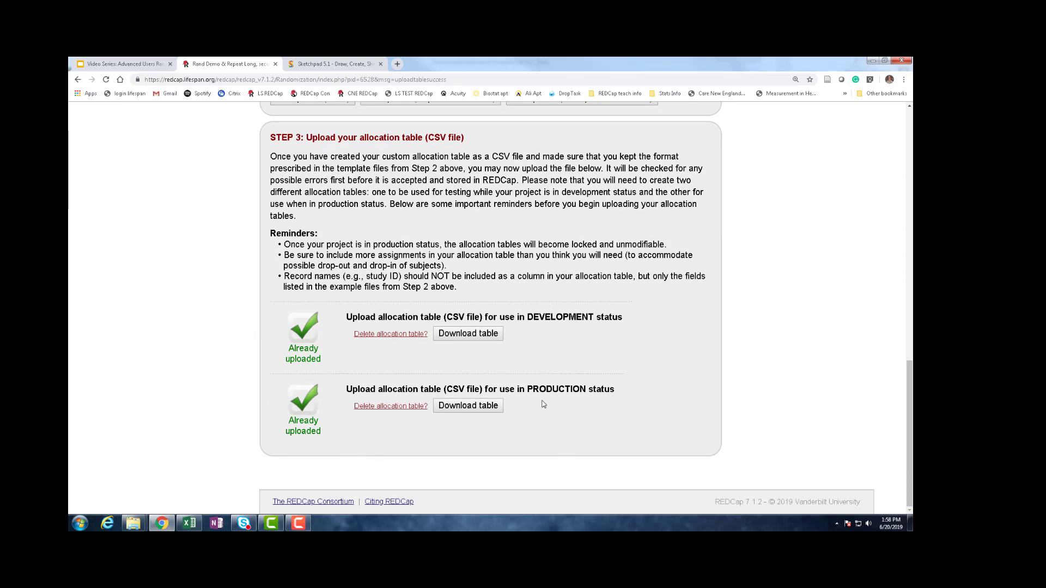
{"action": "scroll", "coordinate": [577, 417], "scroll_direction": "up", "scroll_amount": 15}
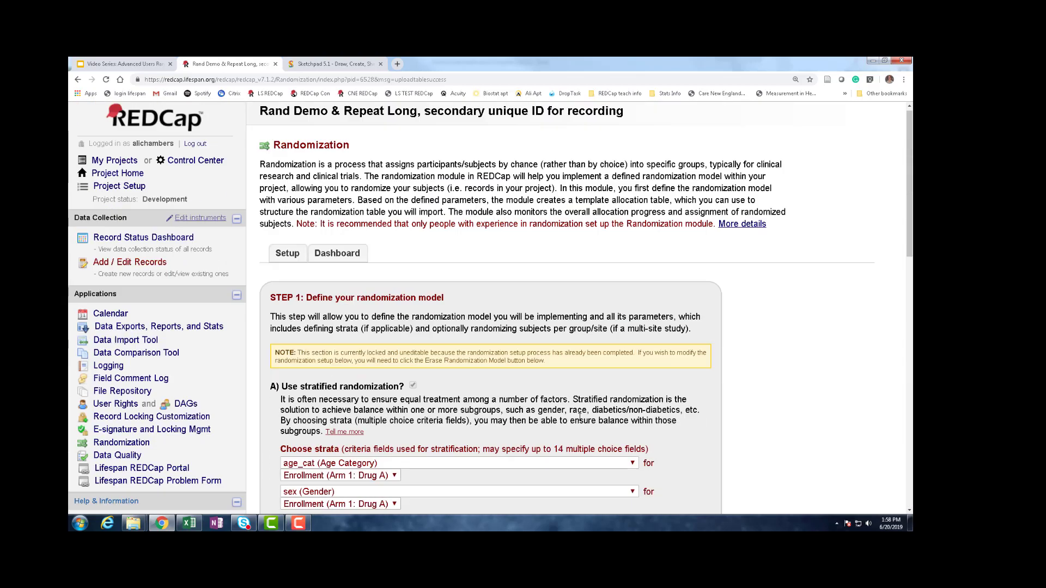
Step: Open Study ID 1's Enrollment Randomization form from the Record Status Dashboard and randomize the record on the Treatment Group field
{"action": "left_click", "coordinate": [161, 268]}
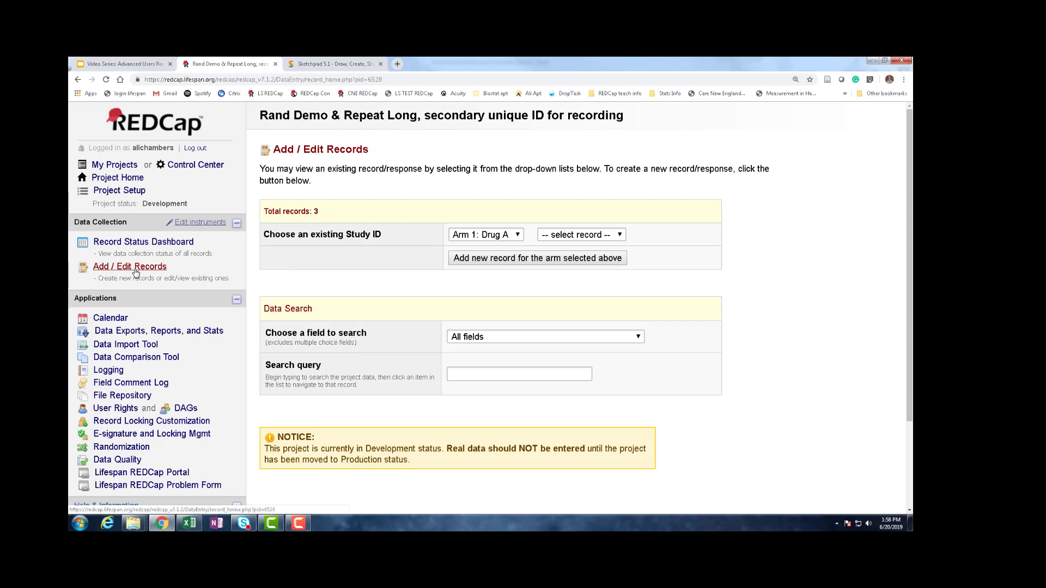
{"action": "left_click", "coordinate": [144, 243]}
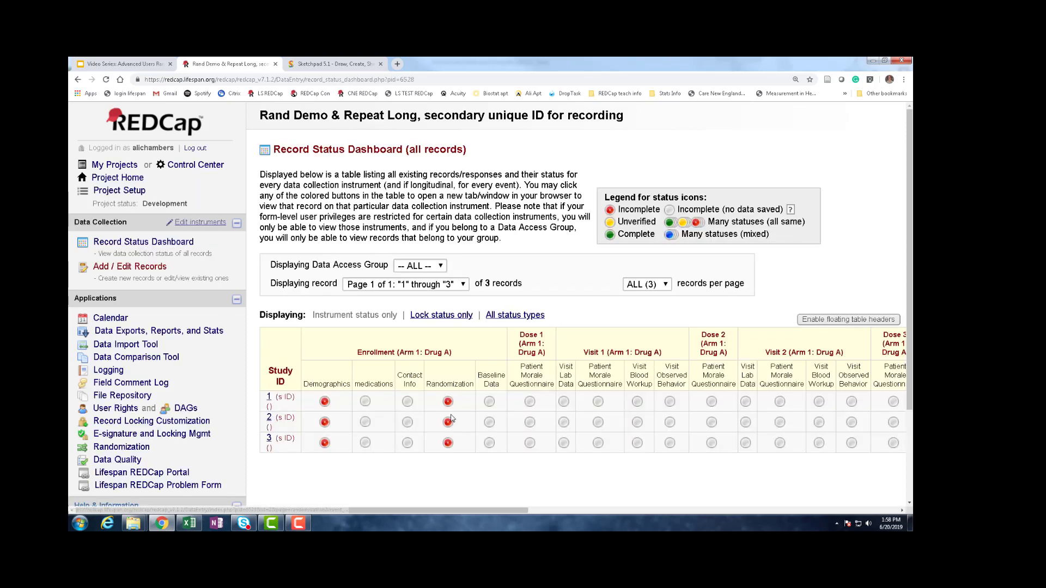
{"action": "left_click", "coordinate": [449, 403]}
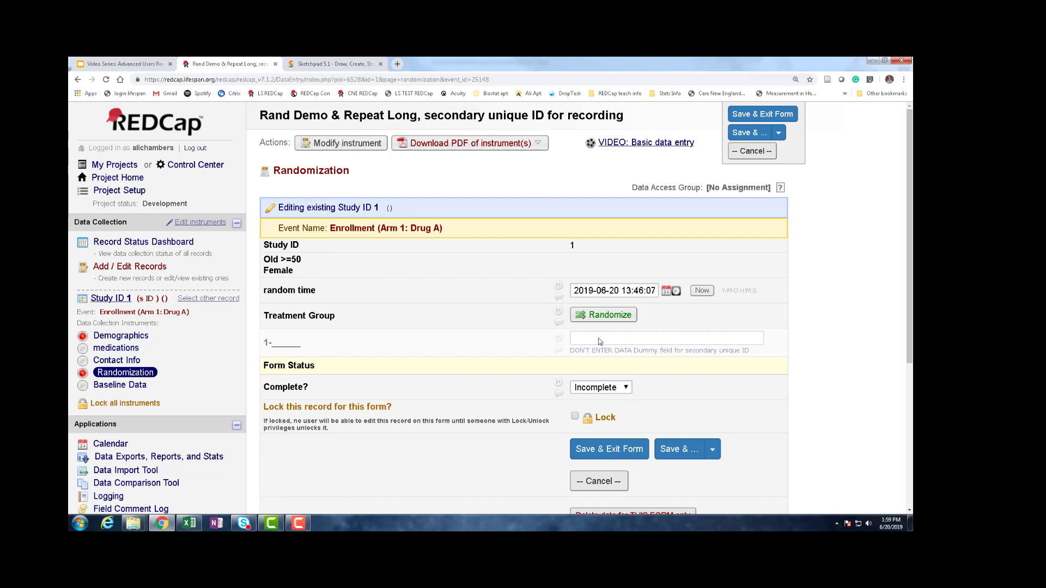
{"action": "left_click", "coordinate": [603, 315]}
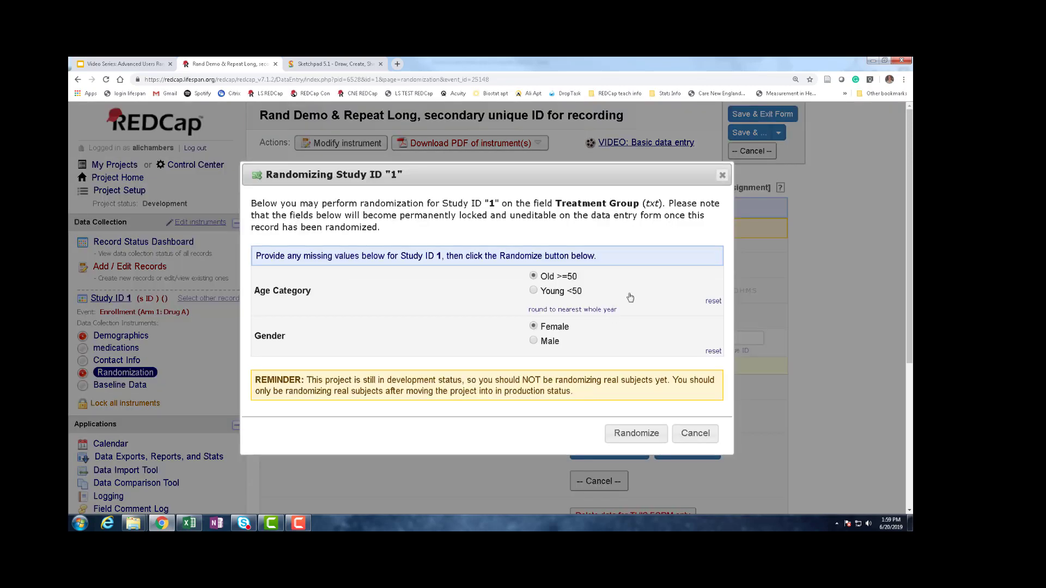
{"action": "left_click", "coordinate": [646, 437]}
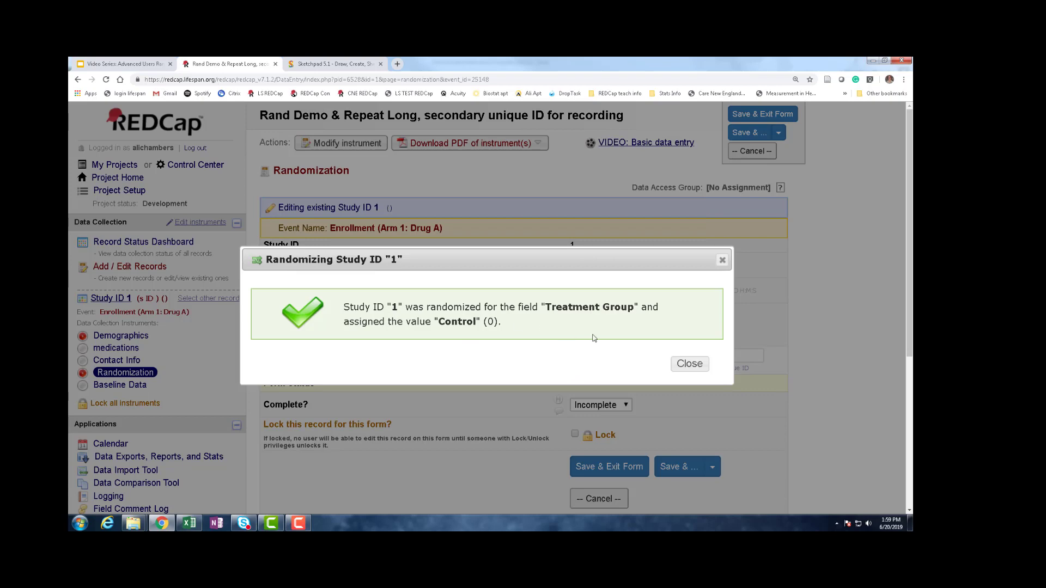
{"action": "left_click", "coordinate": [690, 364]}
Step: Leave Study ID 1's form for the project's Randomization module, saving the form's changes
{"action": "scroll", "coordinate": [321, 369], "scroll_direction": "down", "scroll_amount": 2}
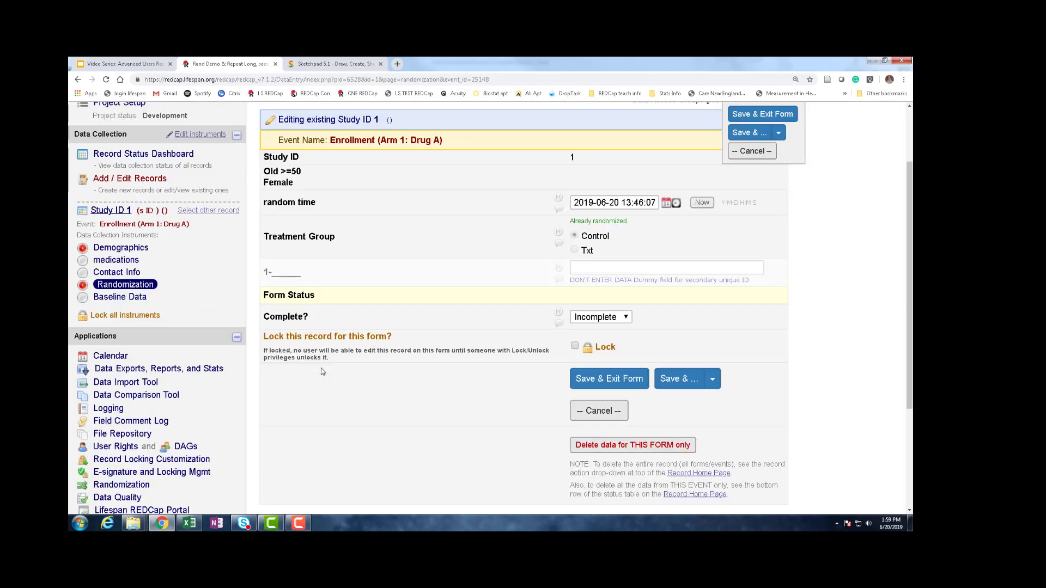
{"action": "scroll", "coordinate": [179, 408], "scroll_direction": "down", "scroll_amount": 1}
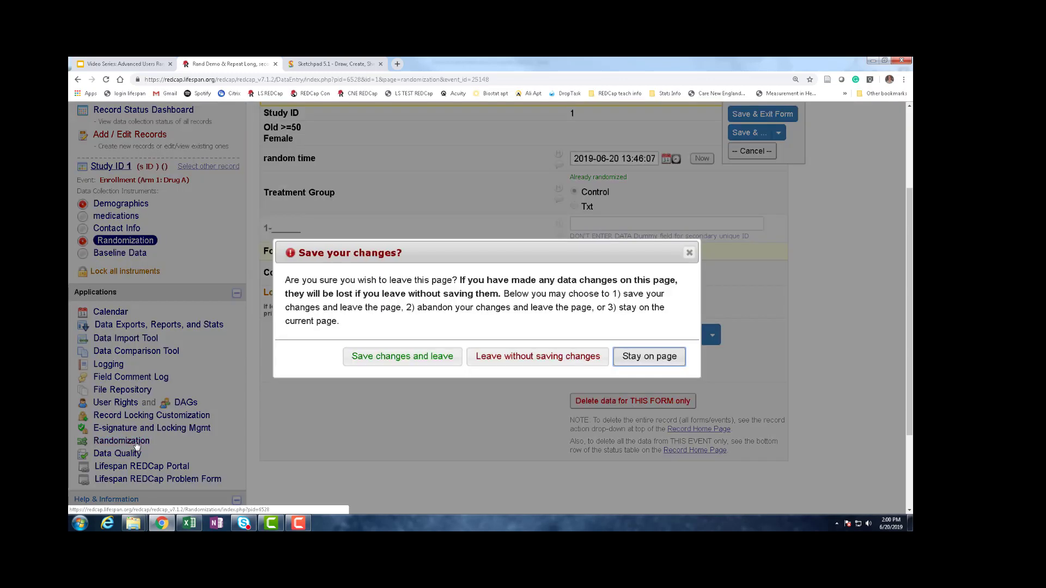
{"action": "left_click", "coordinate": [137, 442]}
{"action": "left_click", "coordinate": [404, 363]}
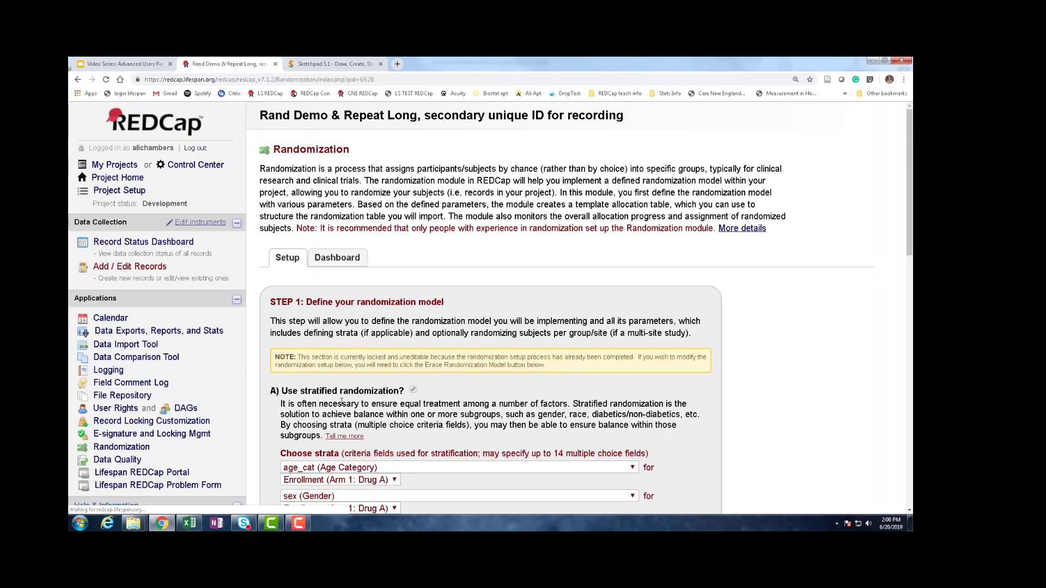
Step: View the project's allocation dashboard and switch to Excel to examine the block_num and tx columns of carlin_random_table.csv
{"action": "left_click", "coordinate": [336, 257]}
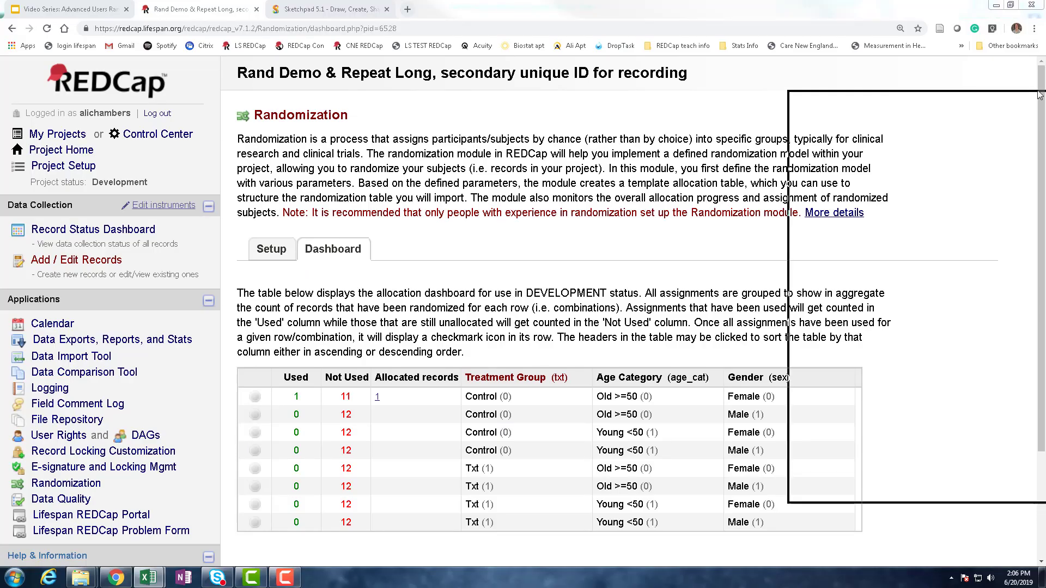
{"action": "key", "text": "alt+Tab"}
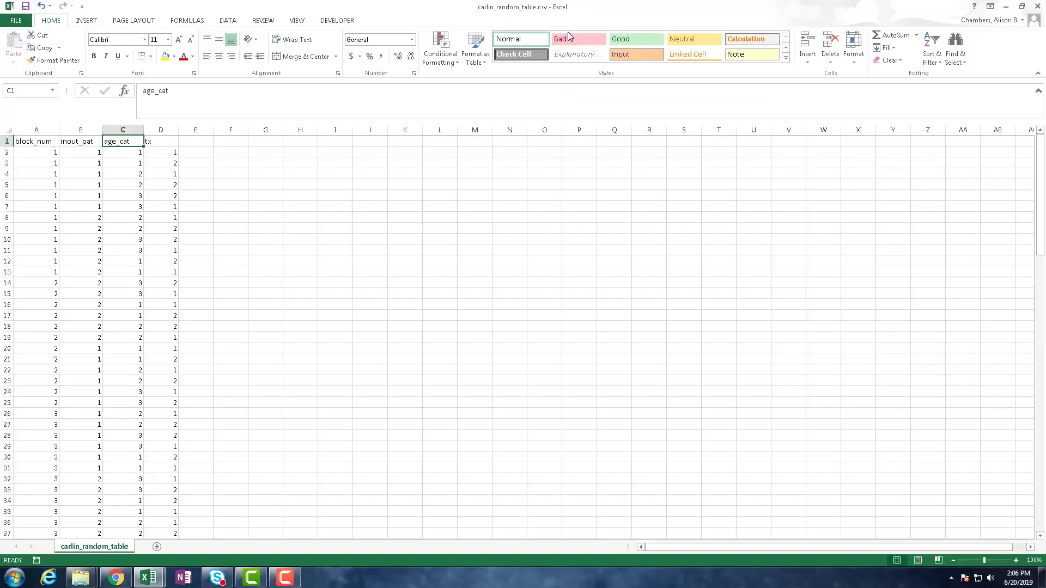
{"action": "left_click", "coordinate": [305, 376]}
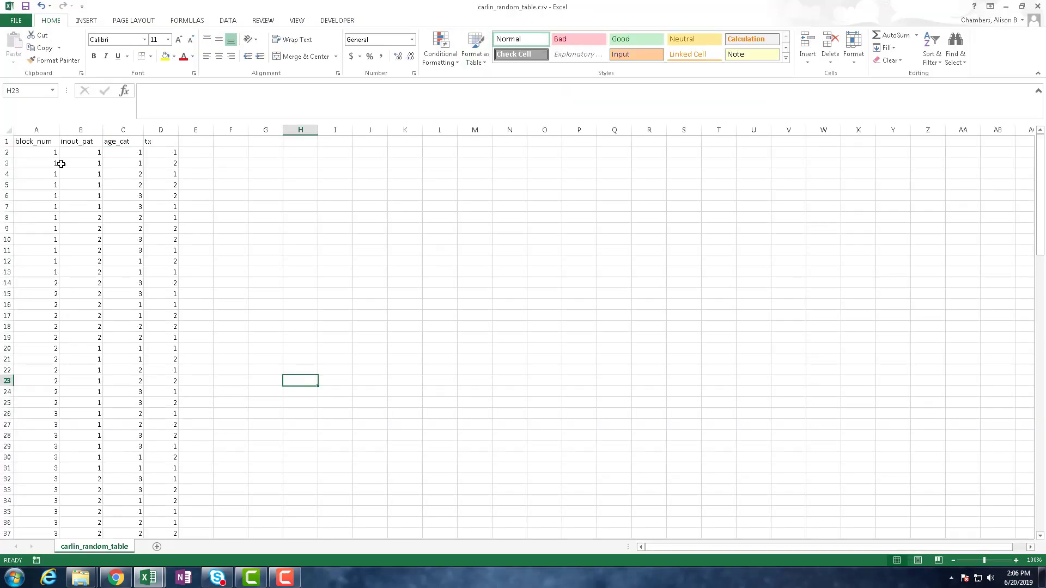
{"action": "left_click", "coordinate": [34, 125]}
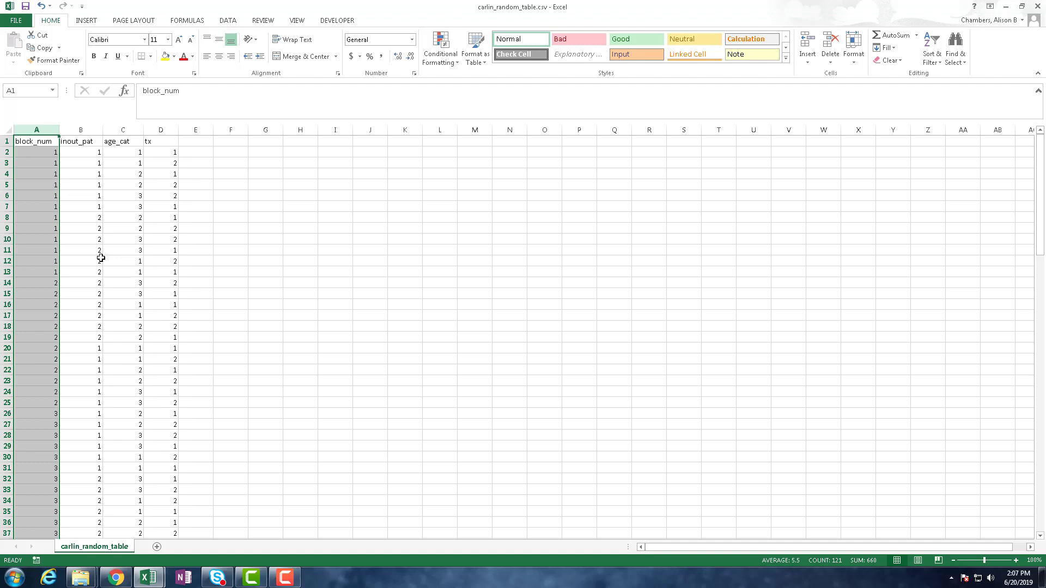
{"action": "left_click", "coordinate": [314, 262]}
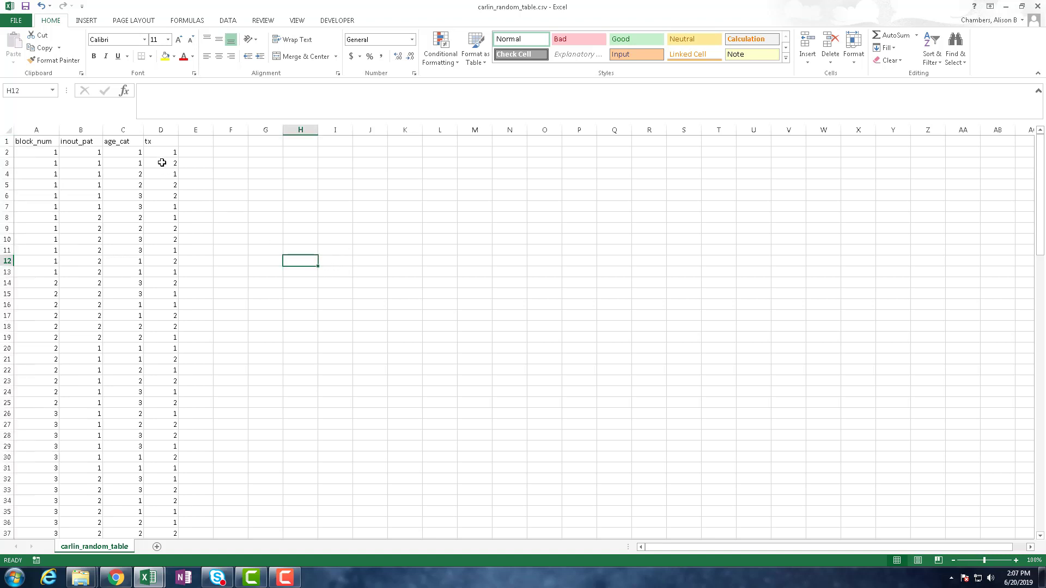
{"action": "left_click", "coordinate": [167, 128]}
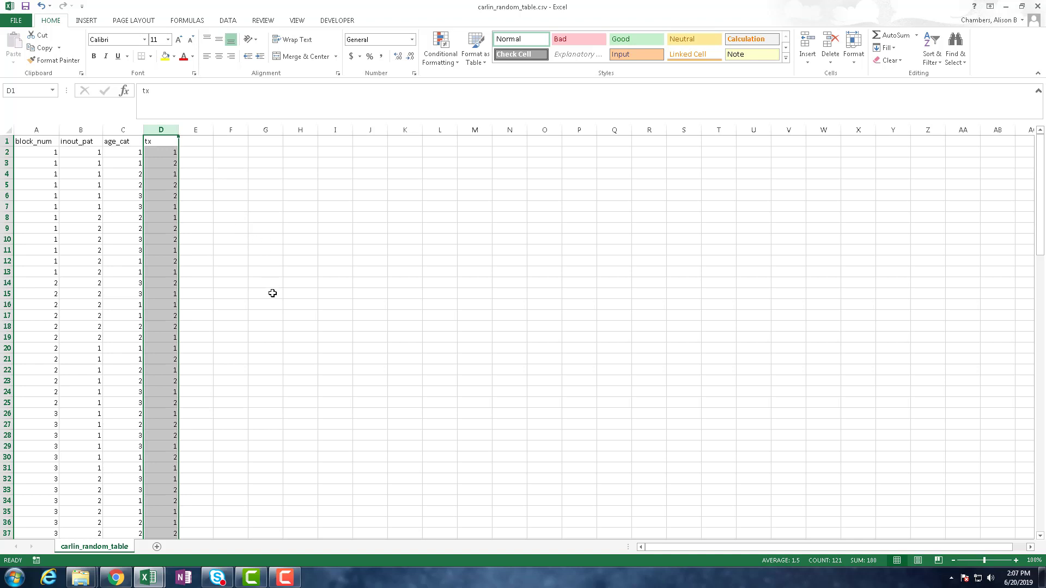
Step: Enlarge the carlin_random_table worksheet and read through its block, stratum and treatment assignments from the first block to the last
{"action": "scroll", "coordinate": [248, 308], "scroll_direction": "up", "scroll_amount": 3}
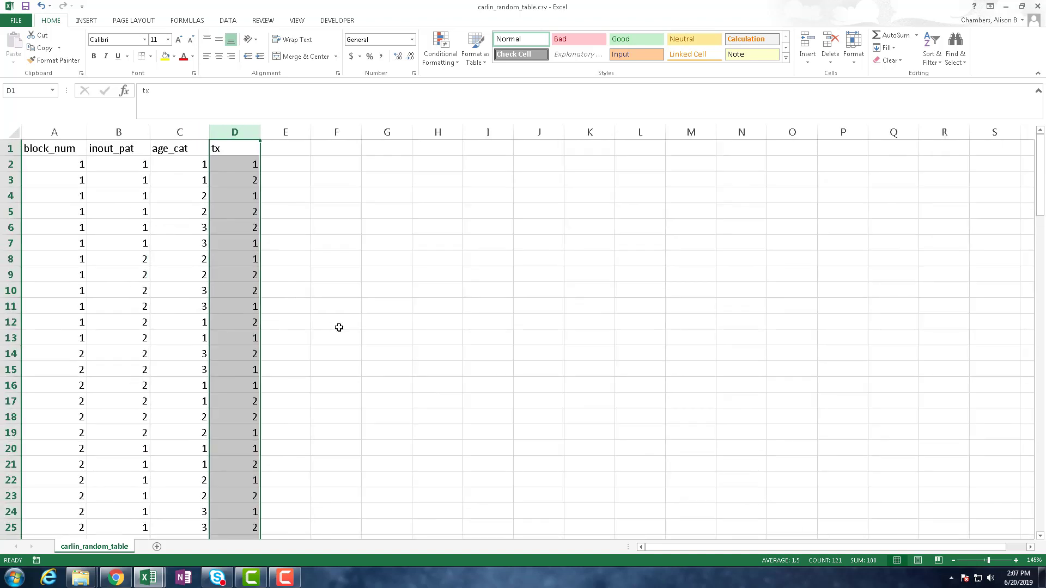
{"action": "scroll", "coordinate": [339, 327], "scroll_direction": "up", "scroll_amount": 1}
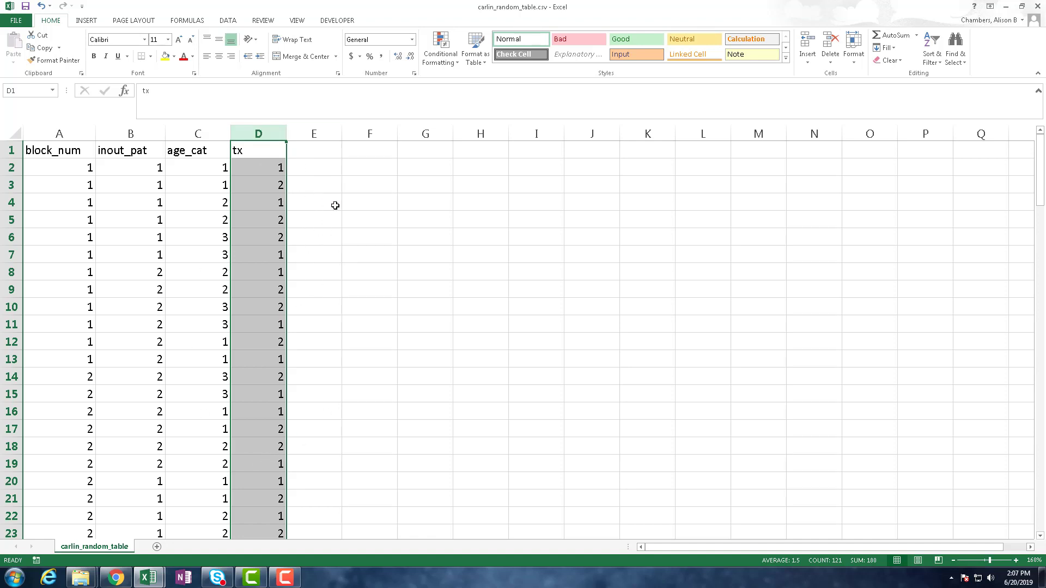
{"action": "left_click", "coordinate": [347, 305]}
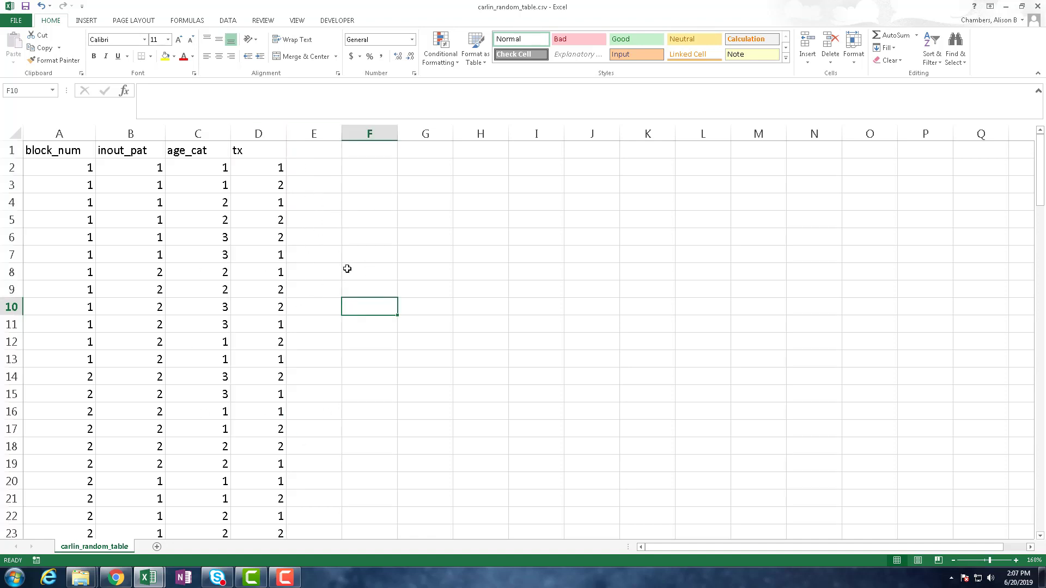
{"action": "scroll", "coordinate": [327, 369], "scroll_direction": "down", "scroll_amount": 9}
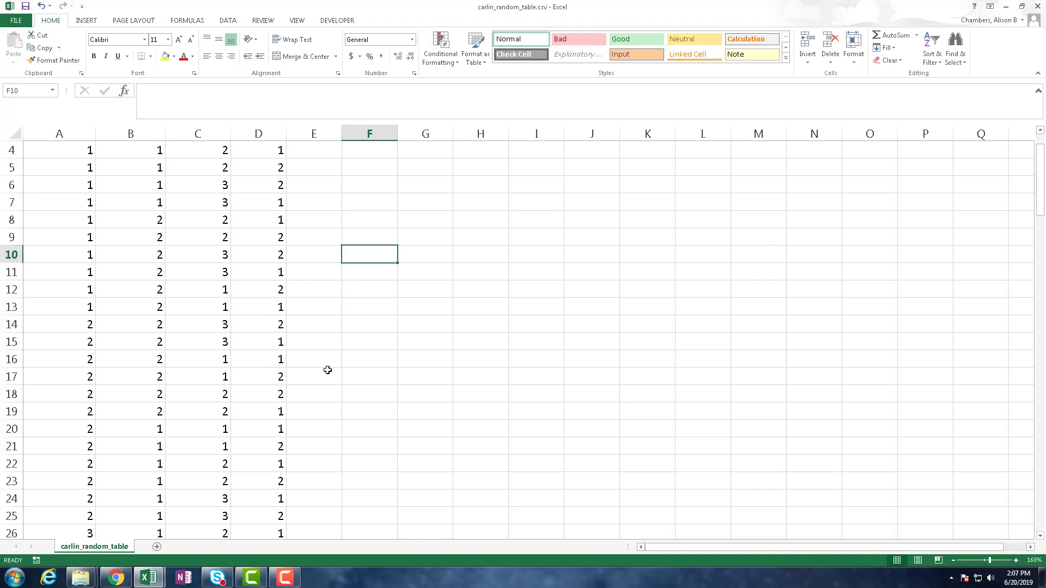
{"action": "scroll", "coordinate": [328, 379], "scroll_direction": "up", "scroll_amount": 7}
{"action": "scroll", "coordinate": [328, 379], "scroll_direction": "up", "scroll_amount": 2}
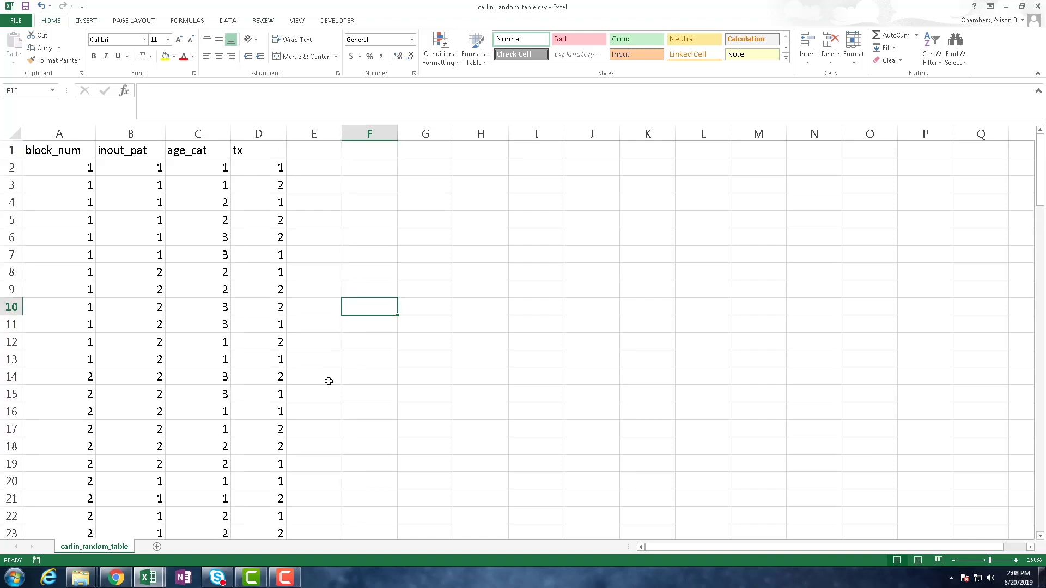
{"action": "scroll", "coordinate": [328, 381], "scroll_direction": "down", "scroll_amount": 20}
{"action": "scroll", "coordinate": [327, 386], "scroll_direction": "down", "scroll_amount": 16}
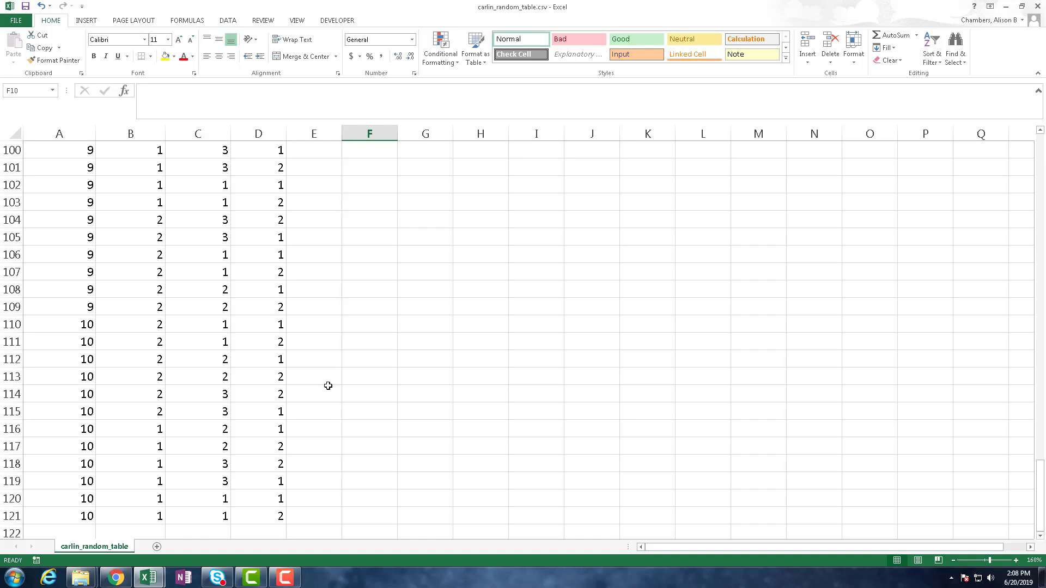
{"action": "scroll", "coordinate": [328, 385], "scroll_direction": "up", "scroll_amount": 5}
{"action": "scroll", "coordinate": [328, 386], "scroll_direction": "up", "scroll_amount": 3}
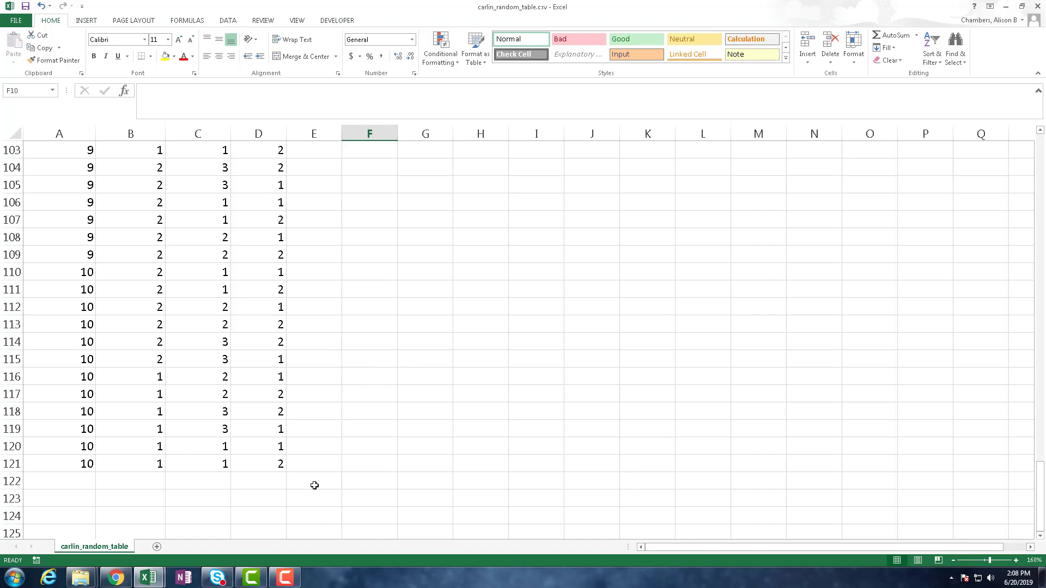
{"action": "scroll", "coordinate": [343, 427], "scroll_direction": "up", "scroll_amount": 20}
{"action": "scroll", "coordinate": [339, 412], "scroll_direction": "up", "scroll_amount": 12}
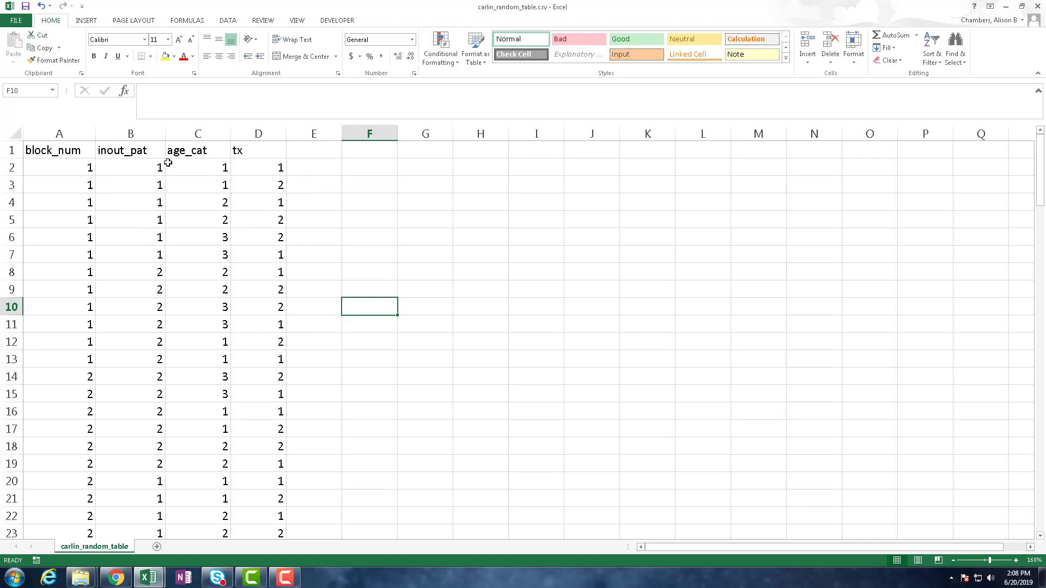
{"action": "scroll", "coordinate": [198, 310], "scroll_direction": "down", "scroll_amount": 5}
{"action": "scroll", "coordinate": [210, 303], "scroll_direction": "up", "scroll_amount": 5}
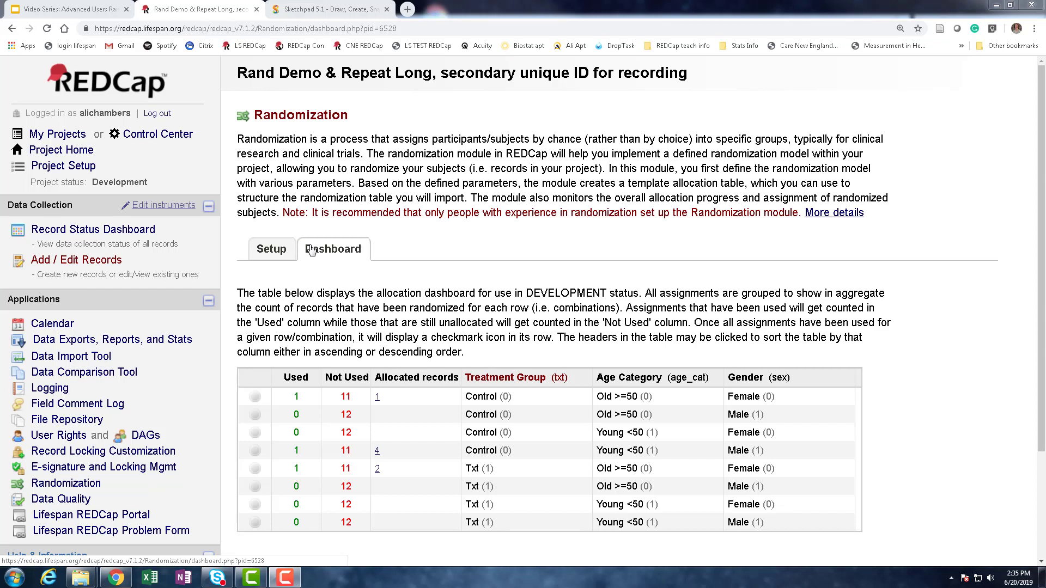
Step: Open the setup page of REDCap's Randomization module and review the Step 1 randomization model
{"action": "left_click", "coordinate": [76, 484]}
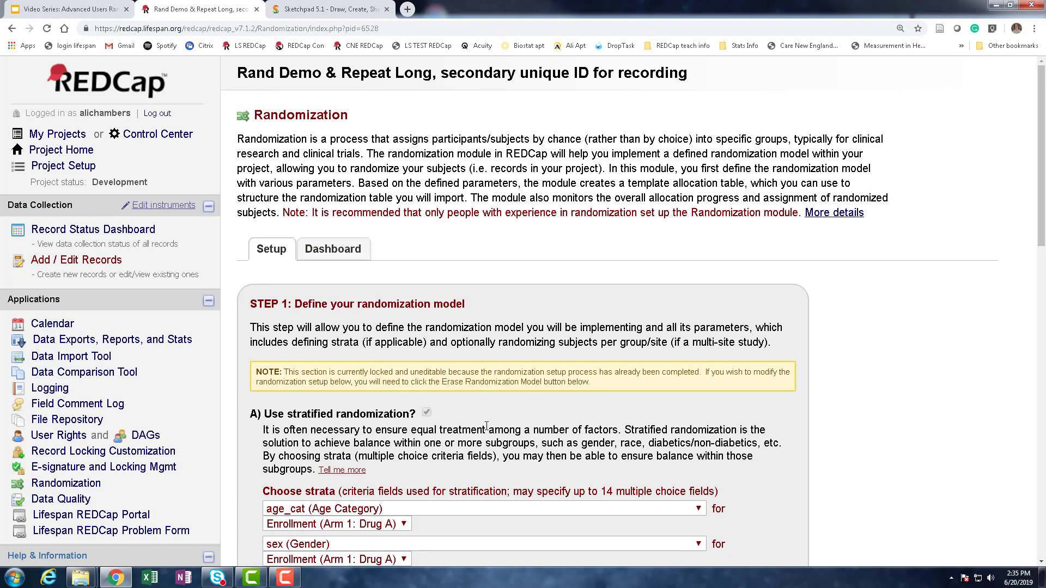
{"action": "scroll", "coordinate": [487, 426], "scroll_direction": "down", "scroll_amount": 3}
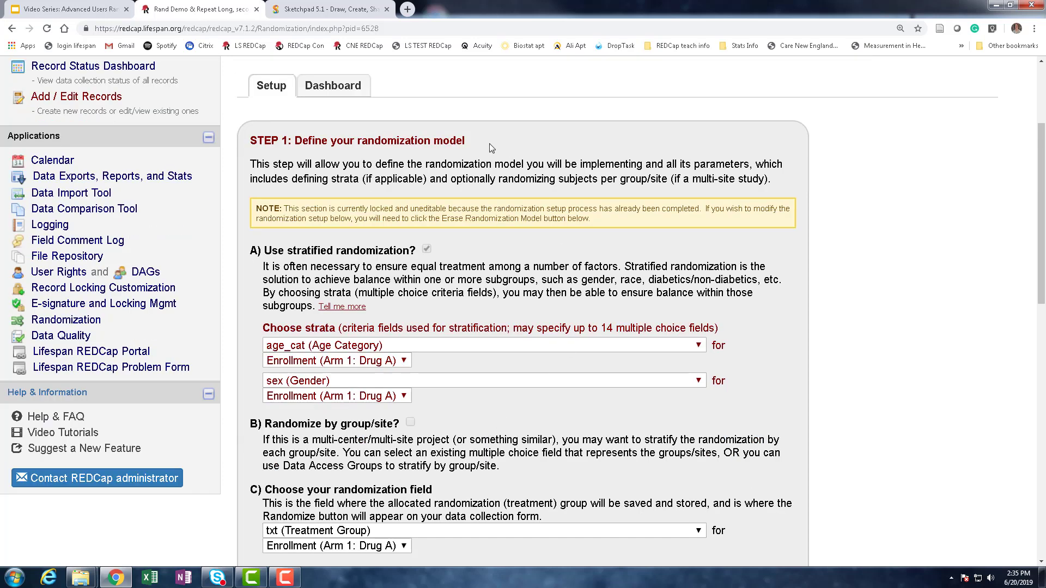
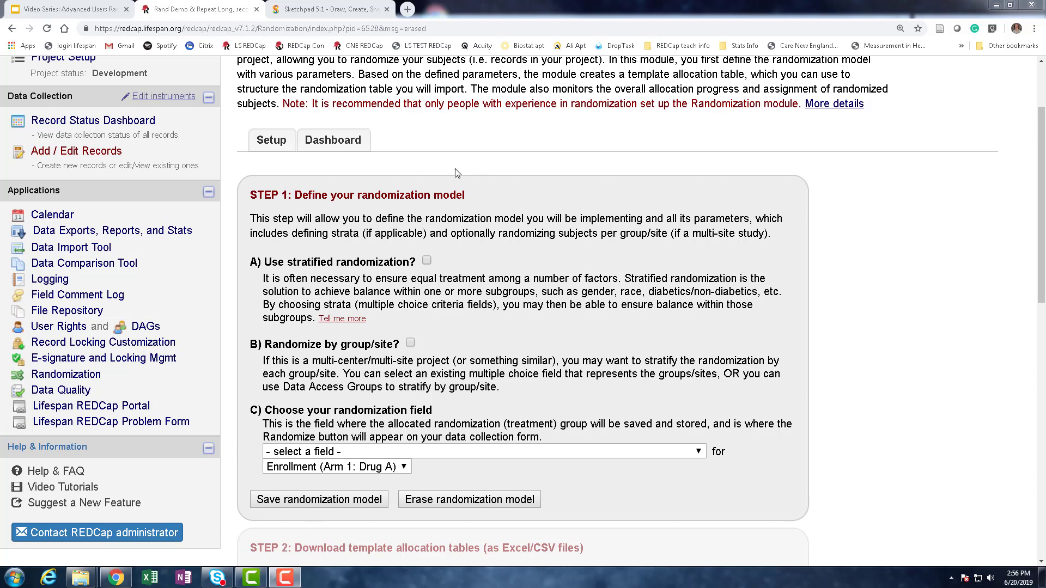
Step: Enable stratified randomization by age_cat and sex for Enrollment (Arm 1: Drug A), and turn on randomization by group/site
{"action": "left_click", "coordinate": [427, 261]}
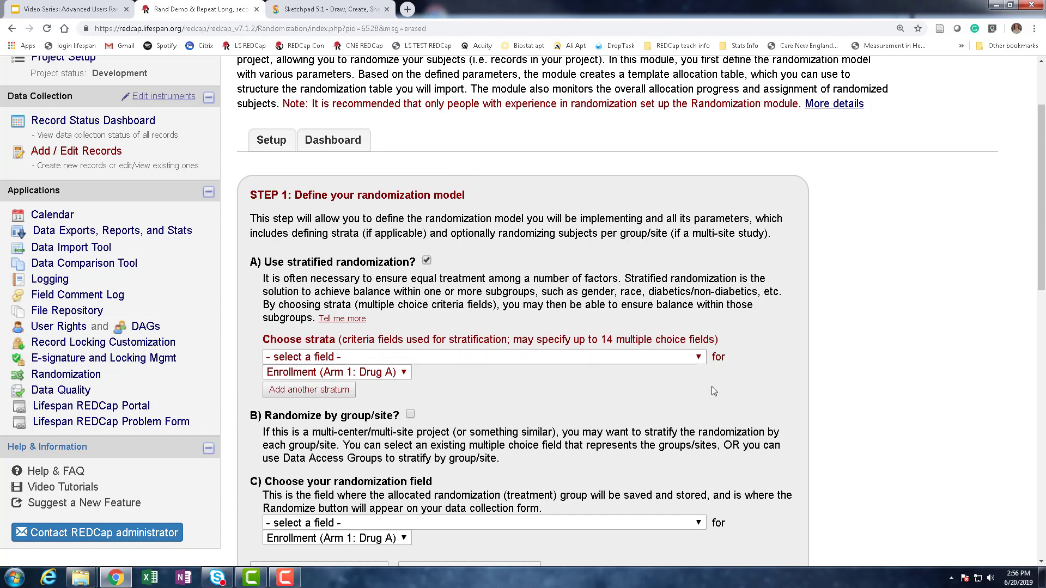
{"action": "left_click", "coordinate": [701, 361]}
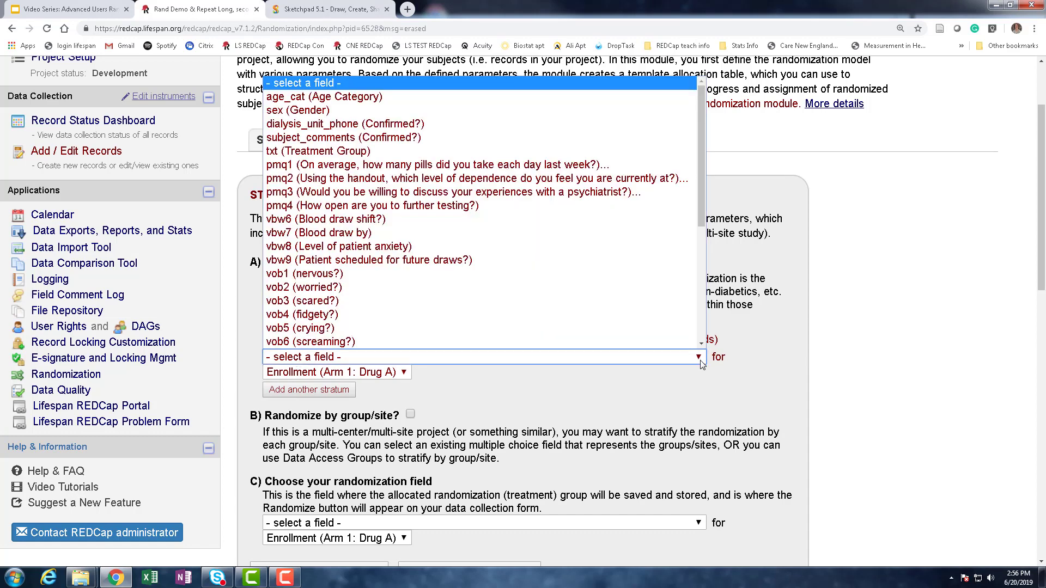
{"action": "left_click", "coordinate": [352, 101]}
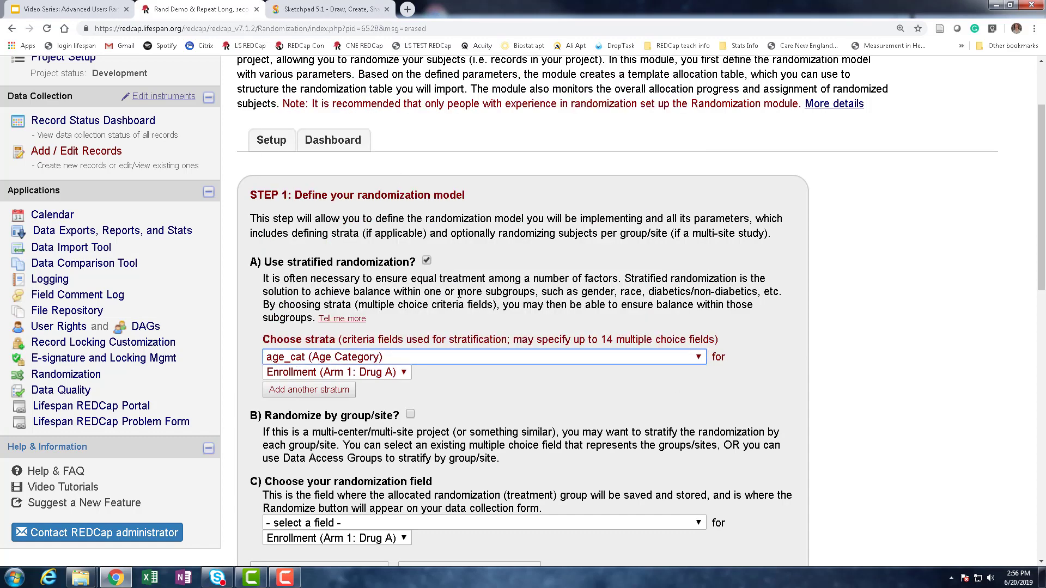
{"action": "left_click", "coordinate": [348, 392]}
{"action": "left_click", "coordinate": [346, 393]}
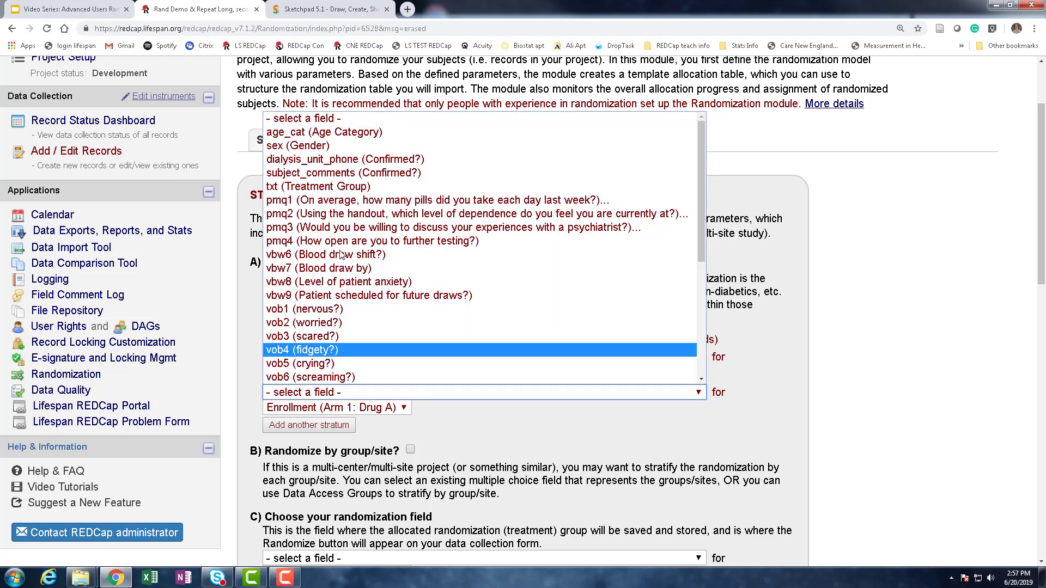
{"action": "left_click", "coordinate": [297, 145]}
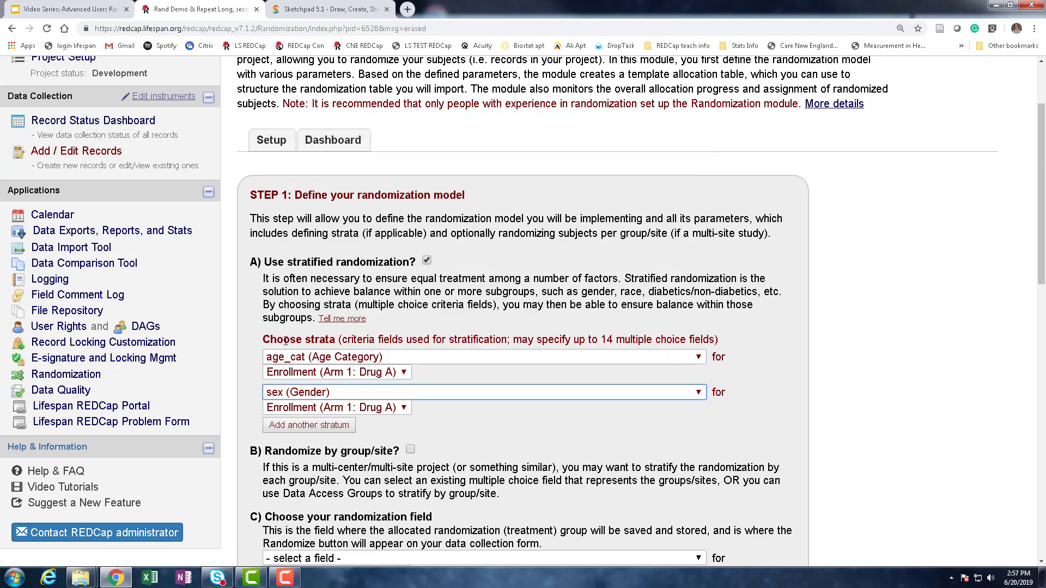
{"action": "scroll", "coordinate": [369, 419], "scroll_direction": "down", "scroll_amount": 1}
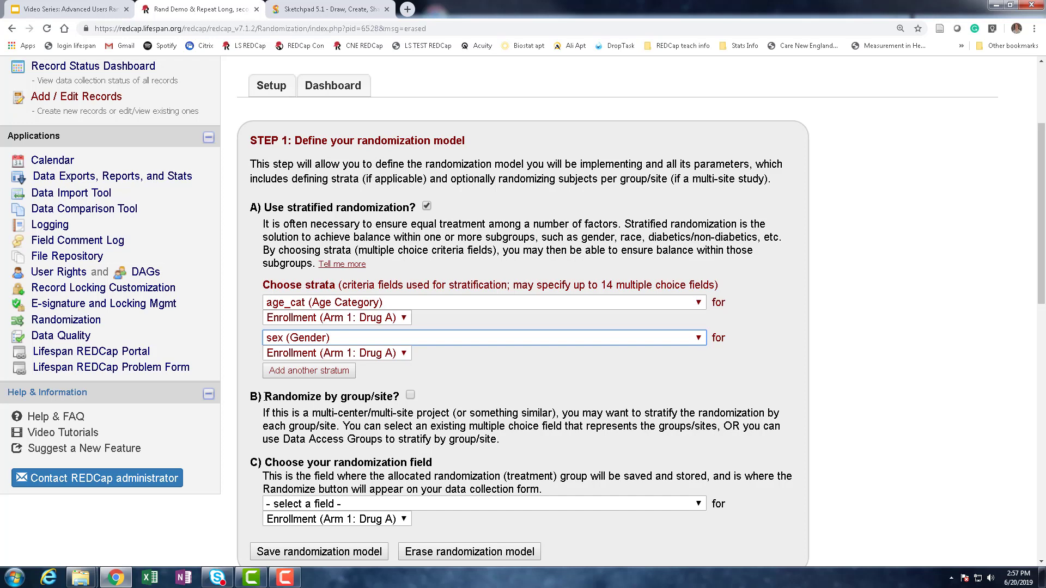
{"action": "left_click", "coordinate": [410, 396]}
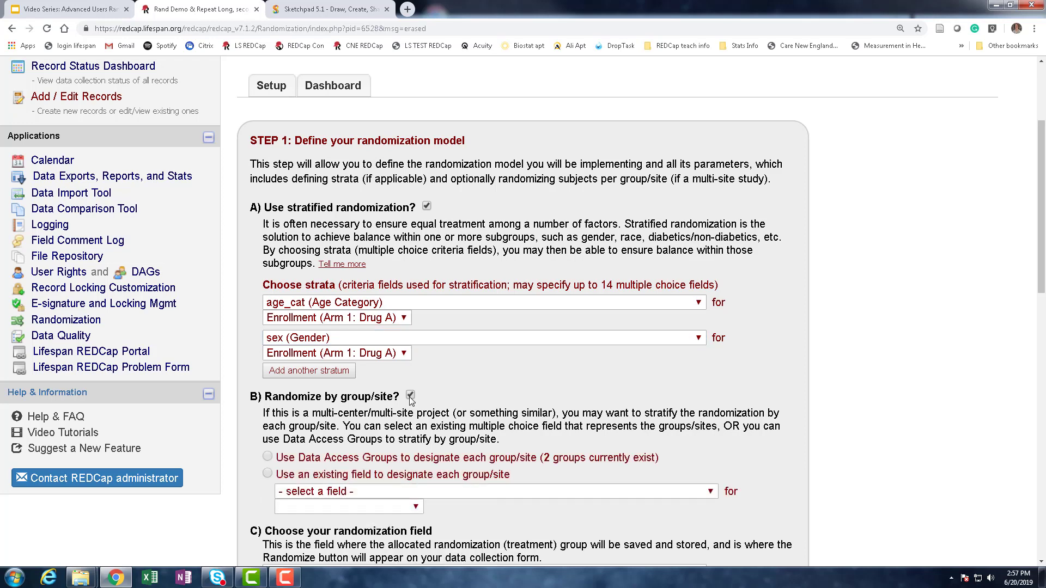
{"action": "scroll", "coordinate": [436, 392], "scroll_direction": "down", "scroll_amount": 1}
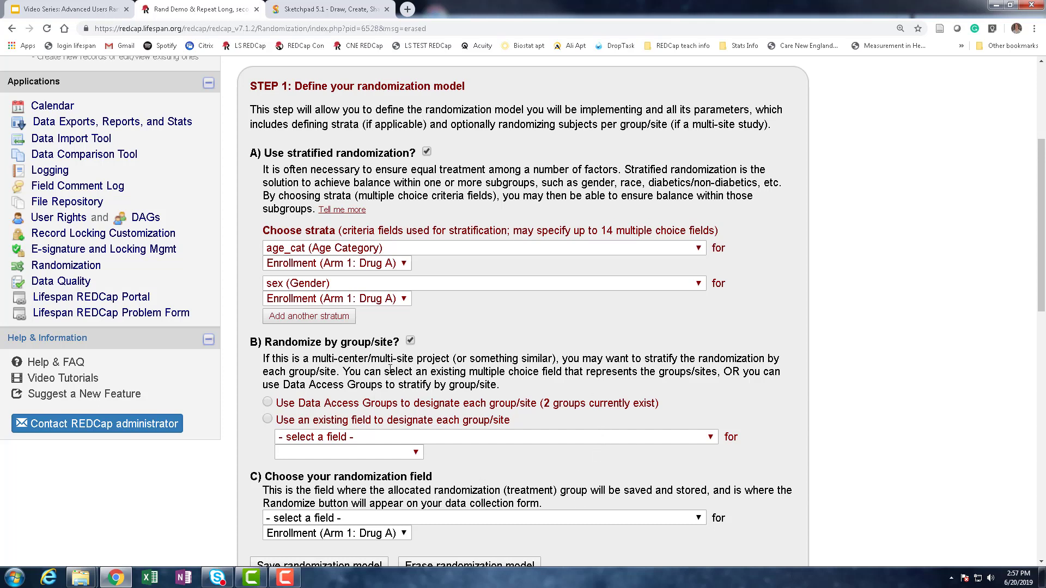
Step: Review the users' group assignments in User Rights and on the Data Access Groups page
{"action": "left_click", "coordinate": [67, 223]}
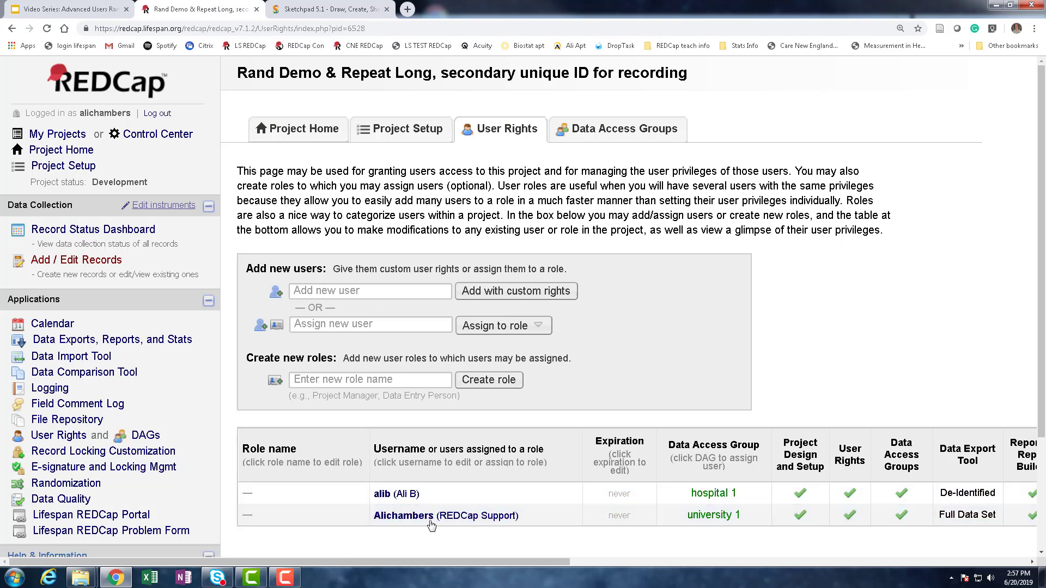
{"action": "left_click", "coordinate": [146, 437]}
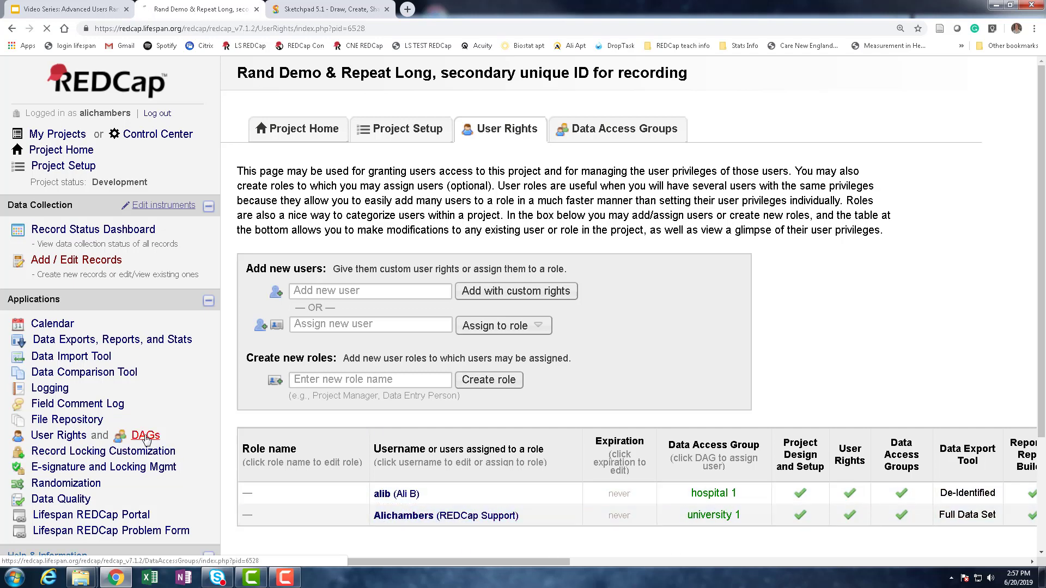
{"action": "scroll", "coordinate": [289, 436], "scroll_direction": "down", "scroll_amount": 3}
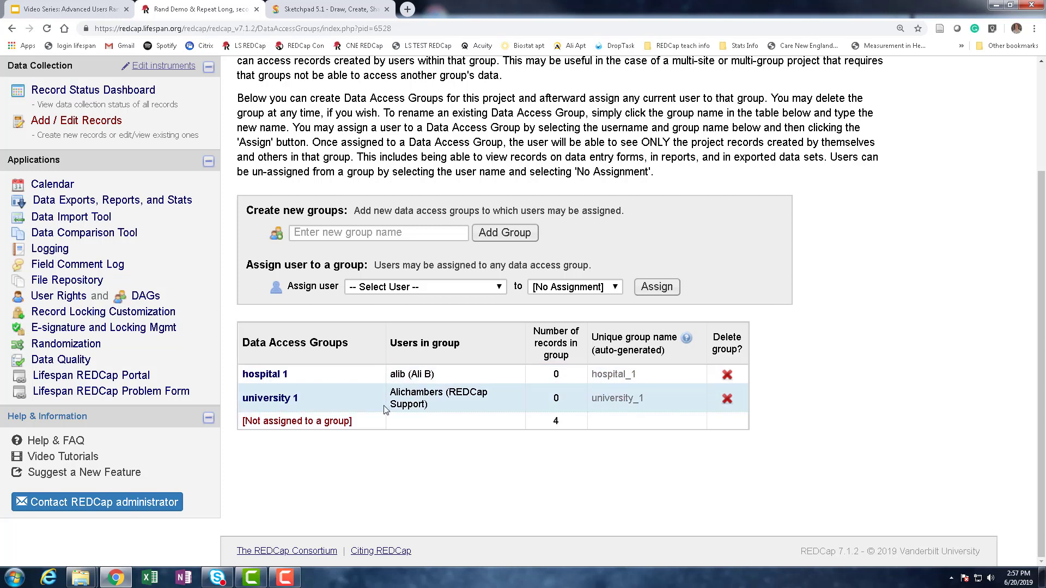
Step: Return to the Randomization setup and enable stratified randomization with age_cat and sex as strata for Enrollment (Arm 1: Drug A)
{"action": "left_click", "coordinate": [80, 349]}
{"action": "scroll", "coordinate": [282, 372], "scroll_direction": "down", "scroll_amount": 1}
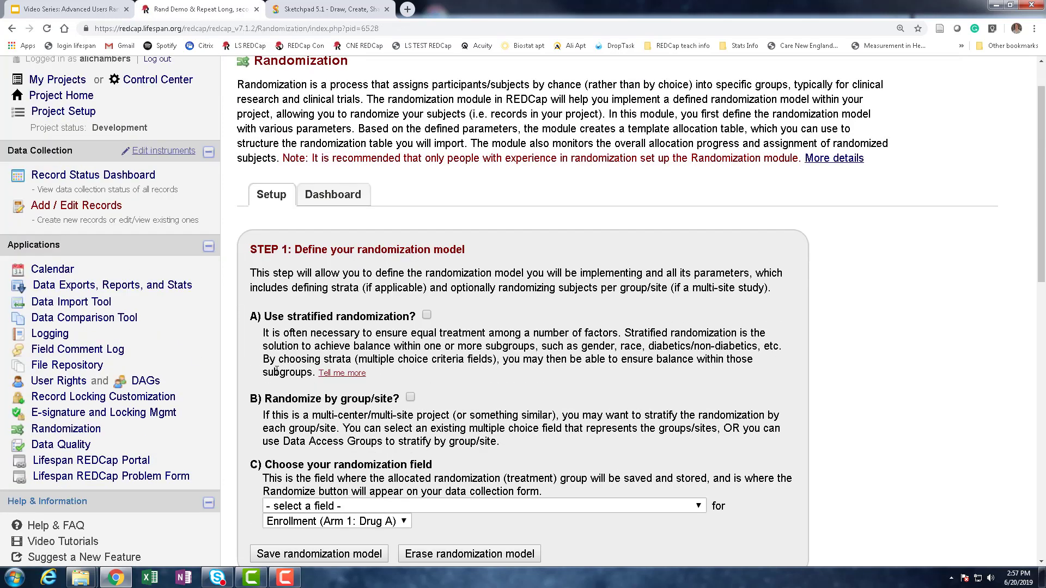
{"action": "scroll", "coordinate": [276, 372], "scroll_direction": "down", "scroll_amount": 2}
{"action": "left_click", "coordinate": [427, 207]}
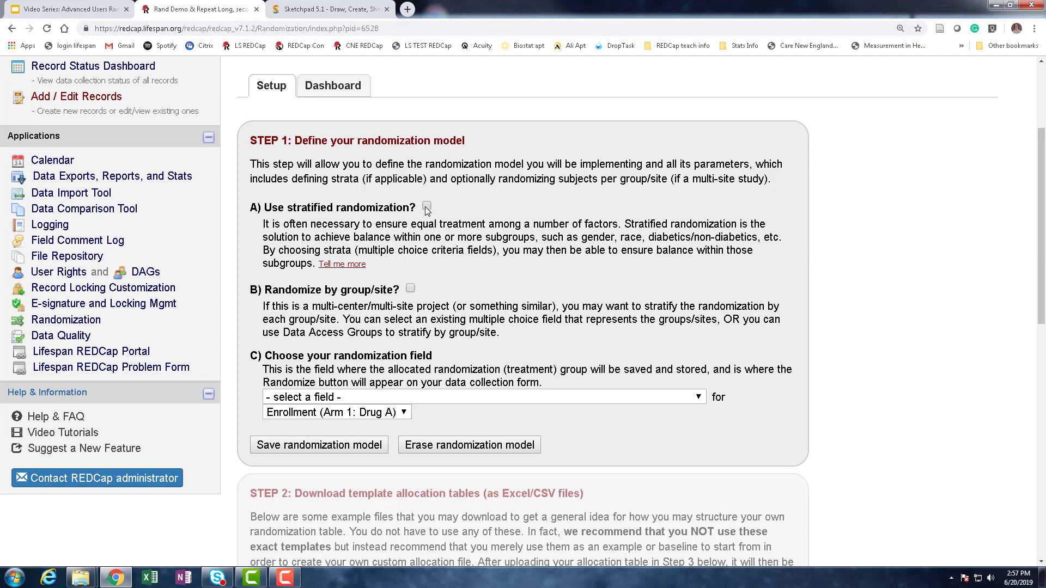
{"action": "left_click", "coordinate": [402, 302]}
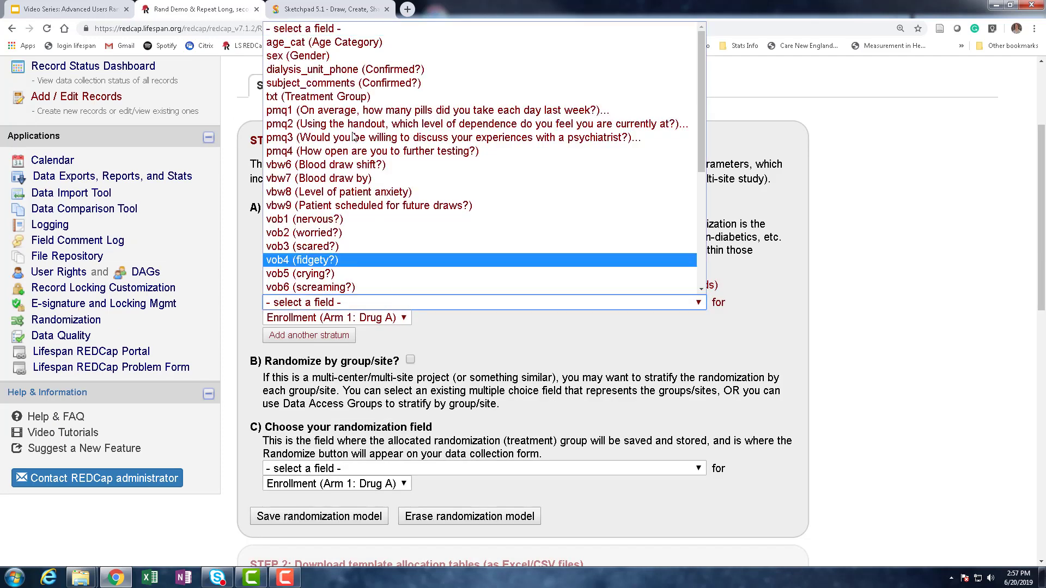
{"action": "left_click", "coordinate": [338, 45]}
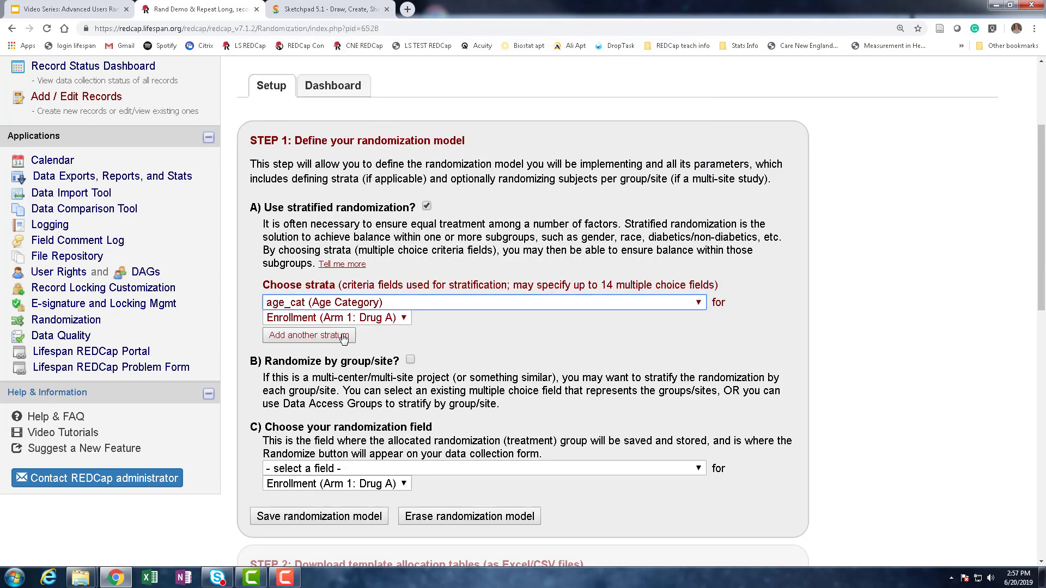
{"action": "left_click", "coordinate": [309, 335]}
{"action": "left_click", "coordinate": [344, 338]}
{"action": "scroll", "coordinate": [322, 81], "scroll_direction": "down", "scroll_amount": 1}
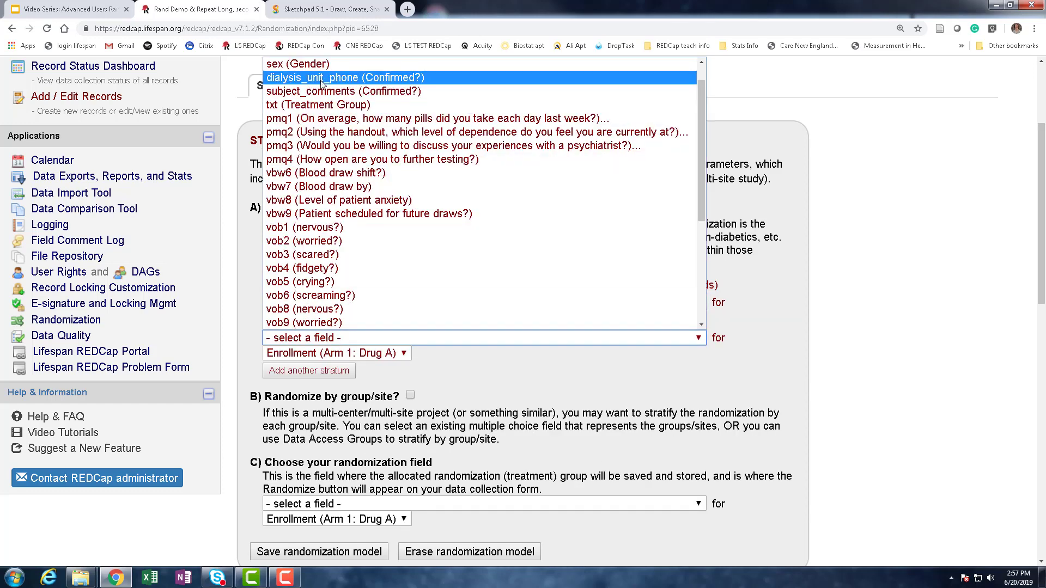
{"action": "scroll", "coordinate": [321, 81], "scroll_direction": "up", "scroll_amount": 1}
{"action": "left_click", "coordinate": [316, 101]}
{"action": "scroll", "coordinate": [369, 304], "scroll_direction": "down", "scroll_amount": 2}
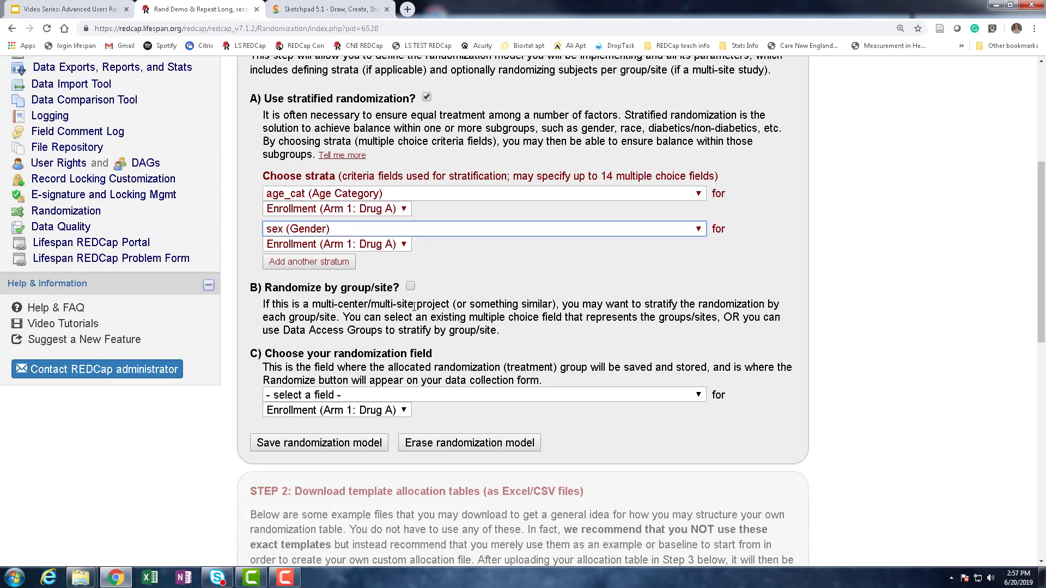
Step: Turn on randomization by group/site using Data Access Groups, choose txt (Treatment Group) as the randomization field, and save the randomization model
{"action": "left_click", "coordinate": [410, 287]}
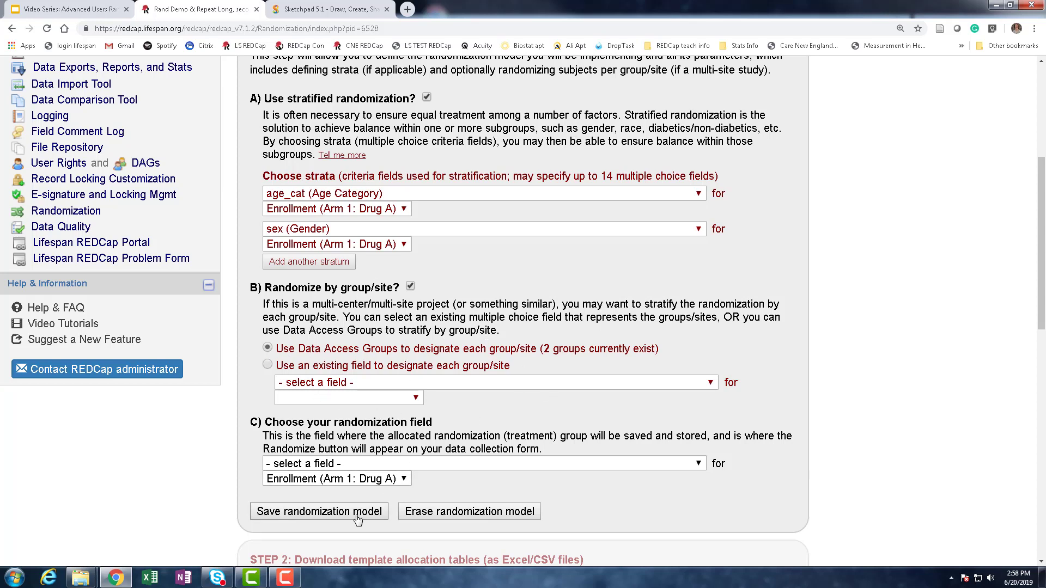
{"action": "left_click", "coordinate": [367, 465]}
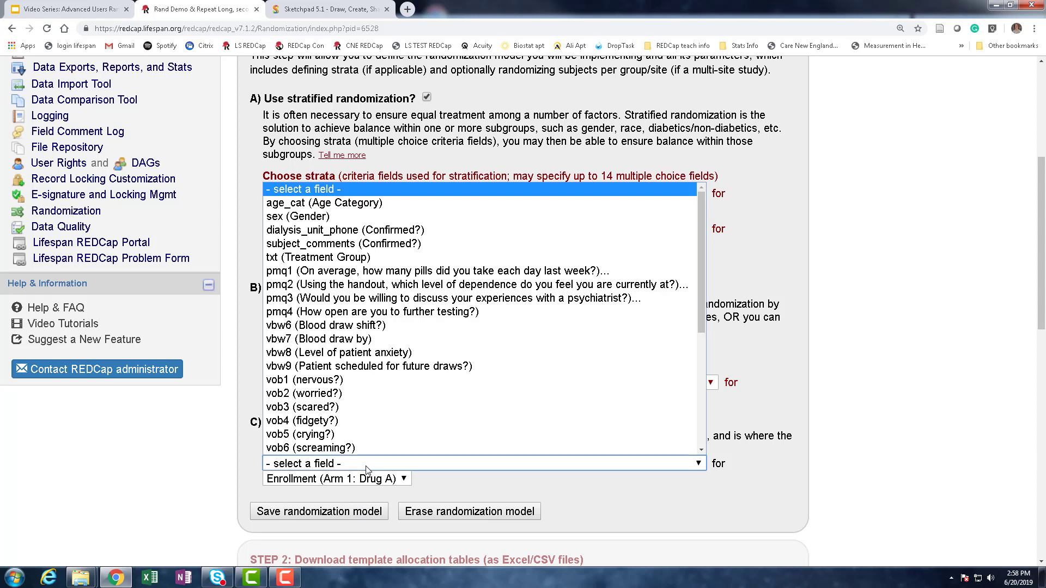
{"action": "left_click", "coordinate": [338, 257]}
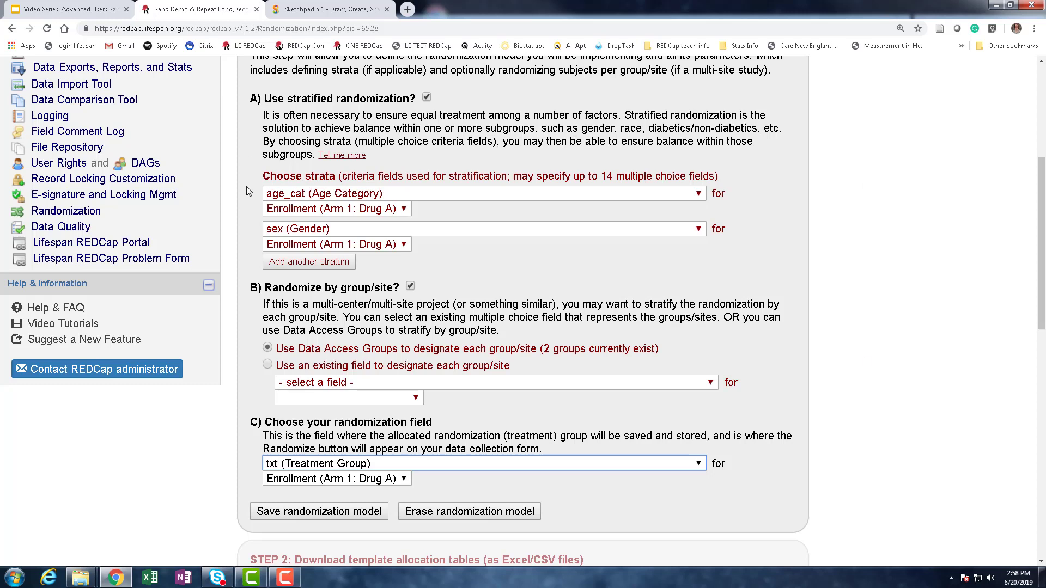
{"action": "left_click", "coordinate": [292, 514]}
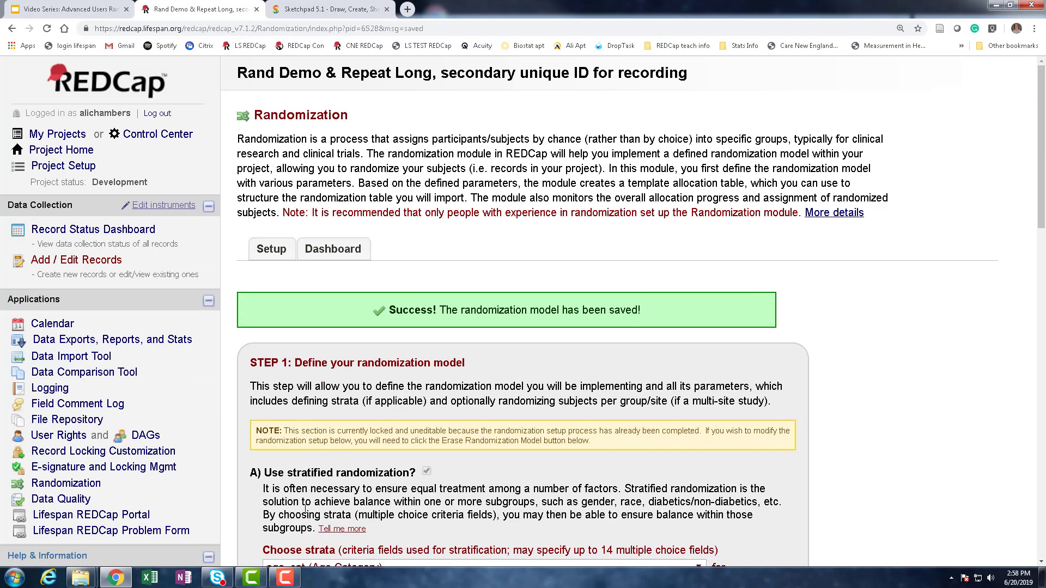
Step: Download the Example #2 (all possible combos) allocation table template from Step 2 and open the CSV file in Excel
{"action": "scroll", "coordinate": [343, 329], "scroll_direction": "down", "scroll_amount": 5}
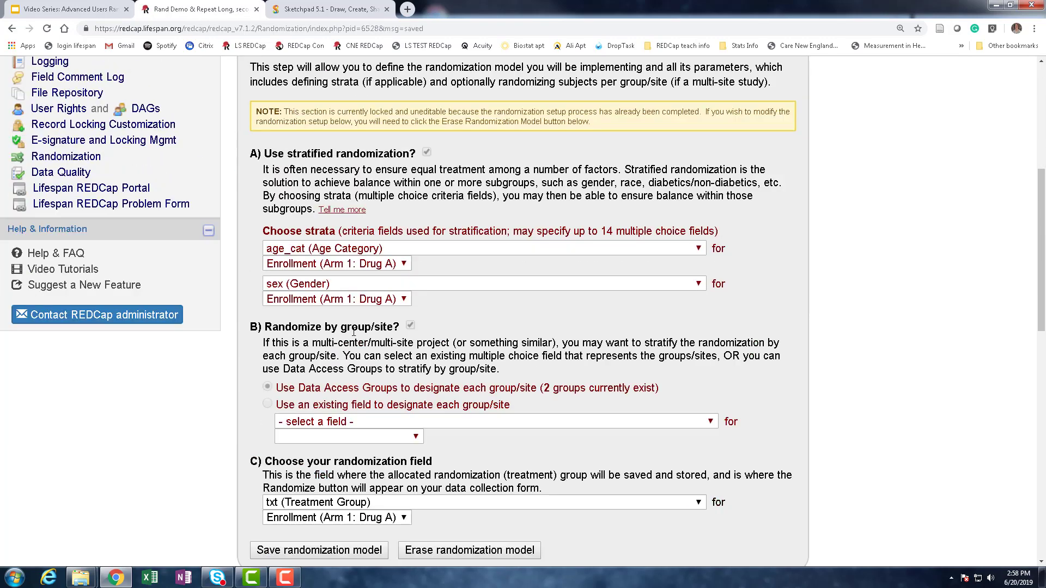
{"action": "scroll", "coordinate": [354, 337], "scroll_direction": "down", "scroll_amount": 5}
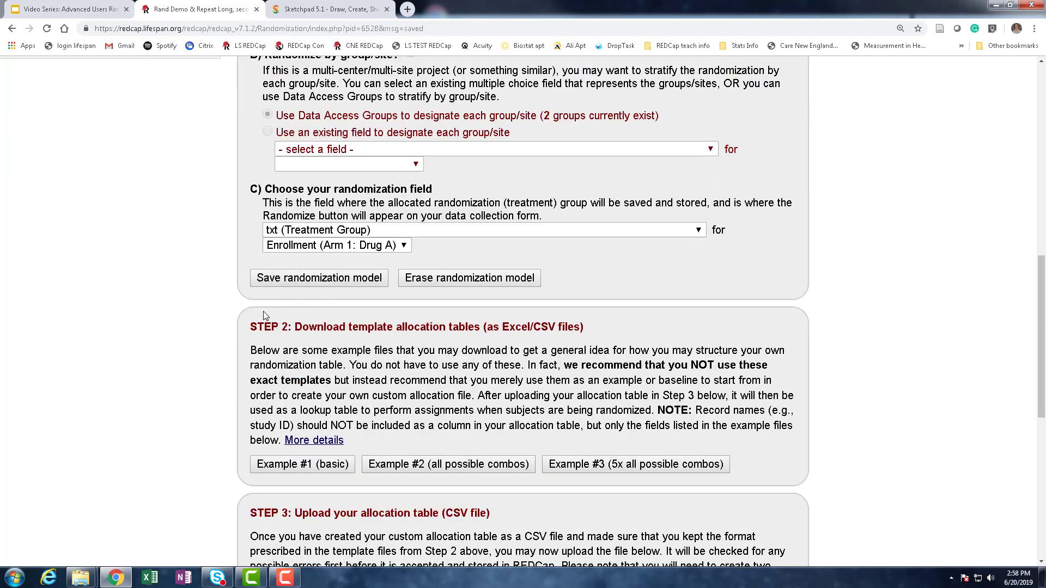
{"action": "scroll", "coordinate": [272, 381], "scroll_direction": "down", "scroll_amount": 1}
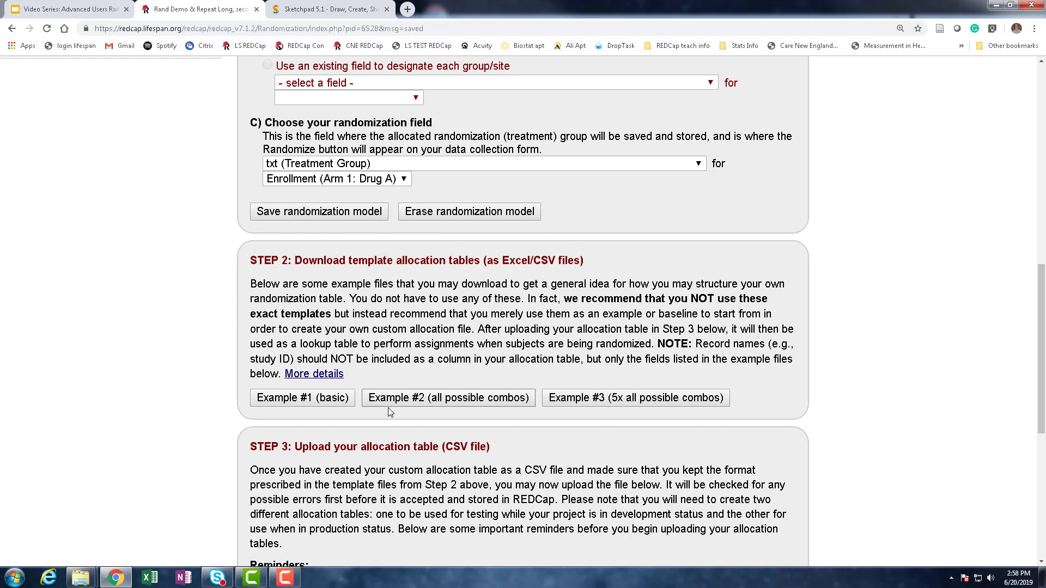
{"action": "left_click", "coordinate": [403, 402]}
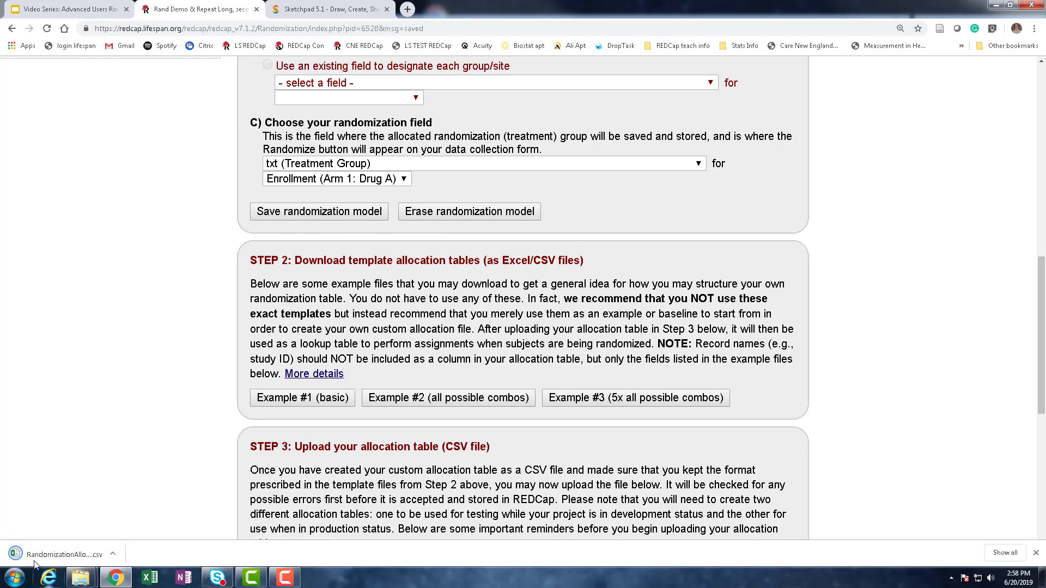
{"action": "left_click", "coordinate": [50, 554]}
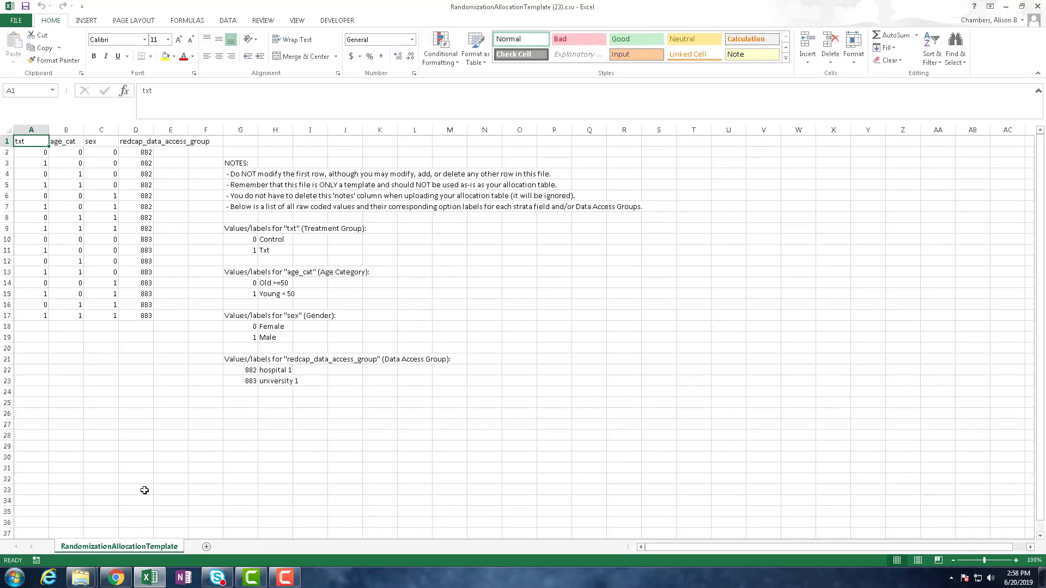
Step: Examine the template's allocation rows for data access groups 883 and 882, and compare the codes with the value labels in the notes
{"action": "scroll", "coordinate": [147, 480], "scroll_direction": "up", "scroll_amount": 3, "text": "ctrl"}
{"action": "scroll", "coordinate": [147, 481], "scroll_direction": "up", "scroll_amount": 1, "text": "ctrl"}
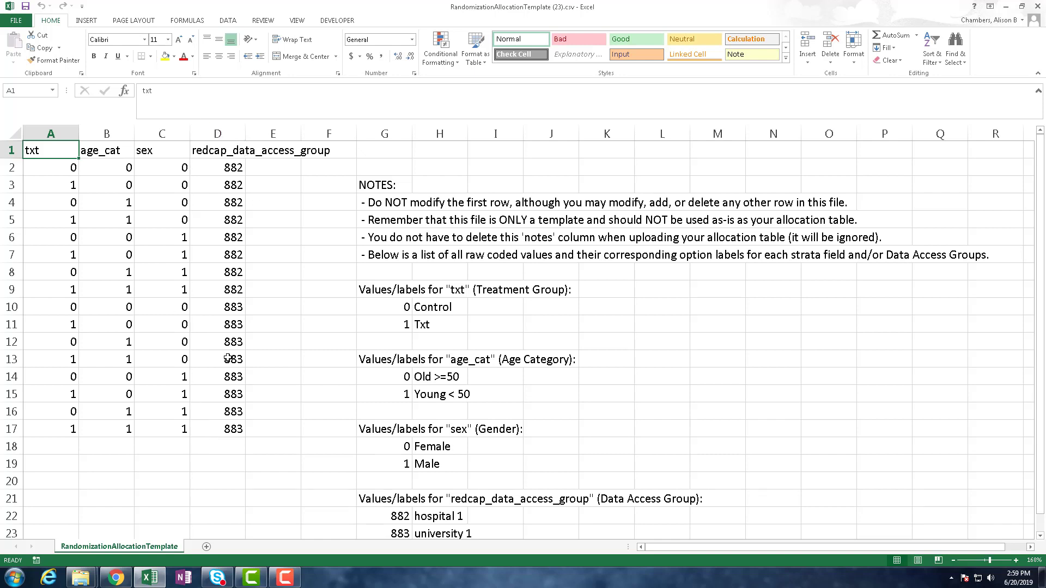
{"action": "left_click", "coordinate": [294, 393]}
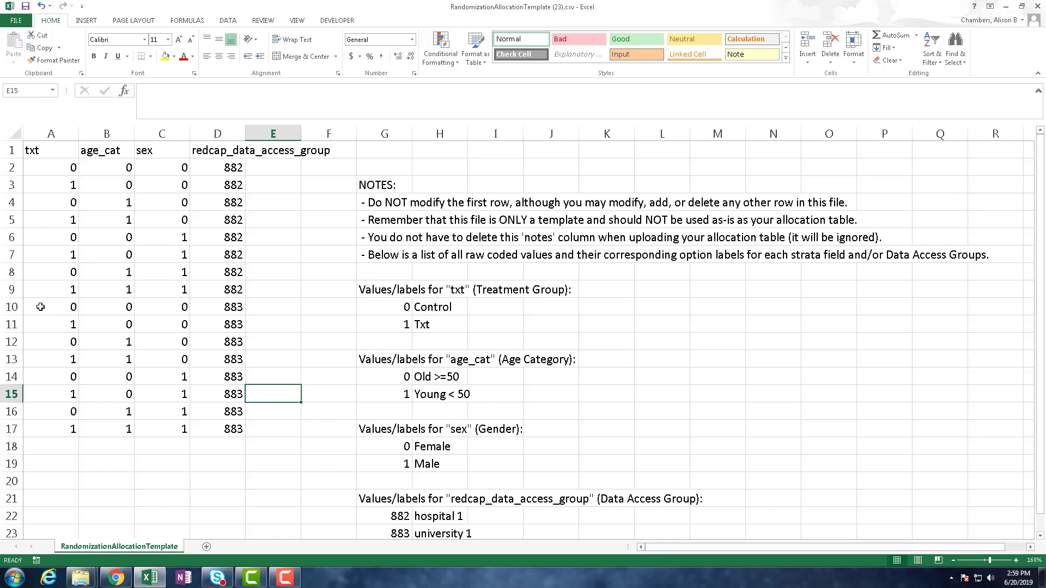
{"action": "left_click_drag", "start_coordinate": [41, 307], "coordinate": [226, 428]}
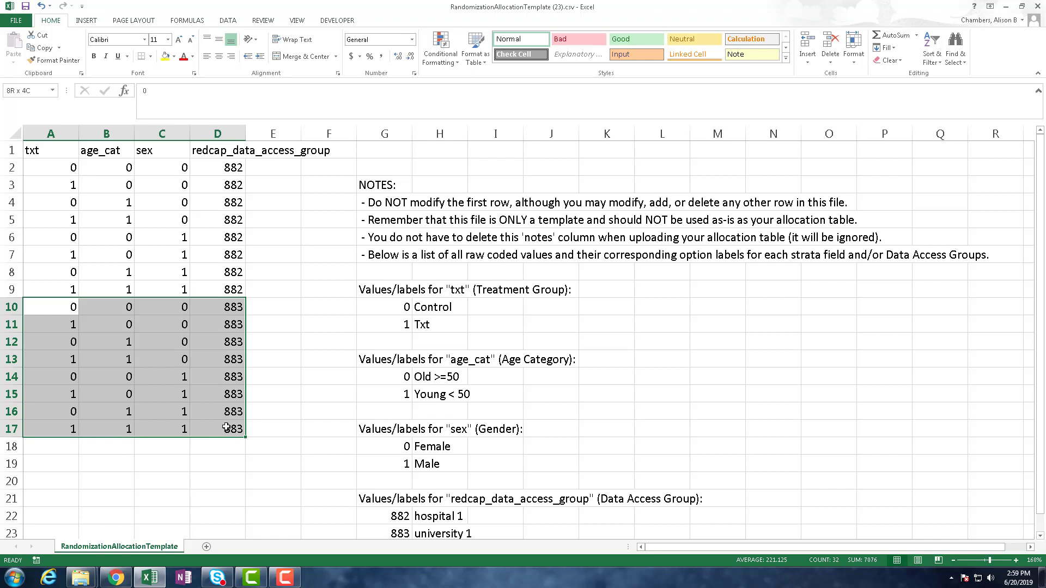
{"action": "left_click_drag", "start_coordinate": [52, 164], "coordinate": [240, 288]}
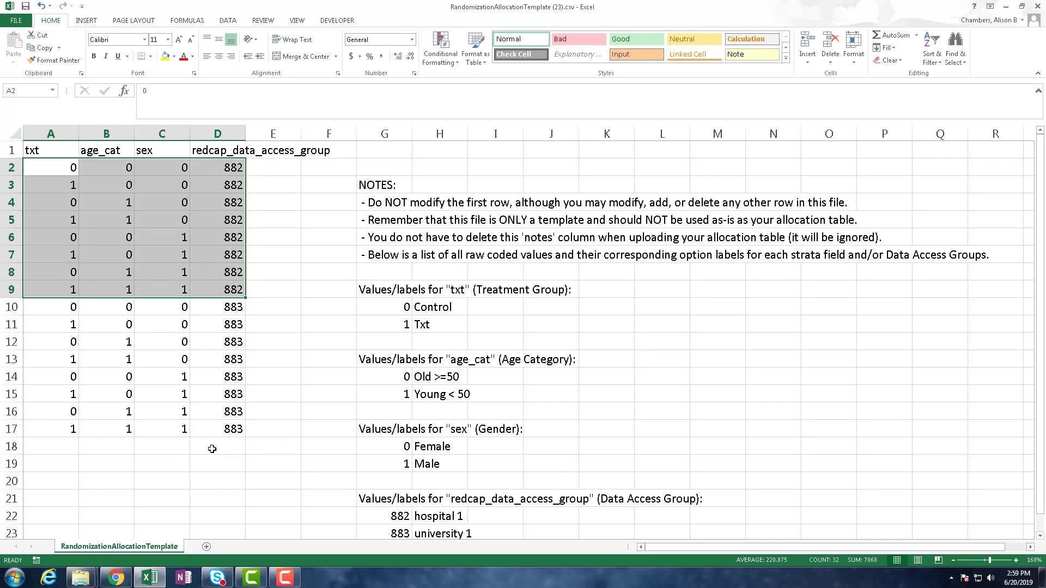
{"action": "scroll", "coordinate": [195, 446], "scroll_direction": "down", "scroll_amount": 1}
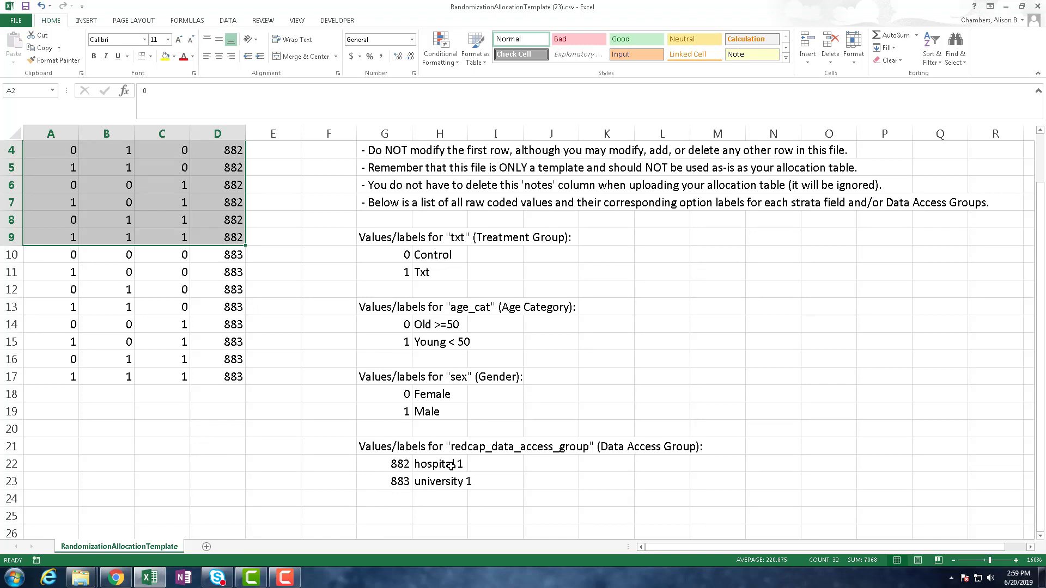
{"action": "scroll", "coordinate": [453, 465], "scroll_direction": "up", "scroll_amount": 1}
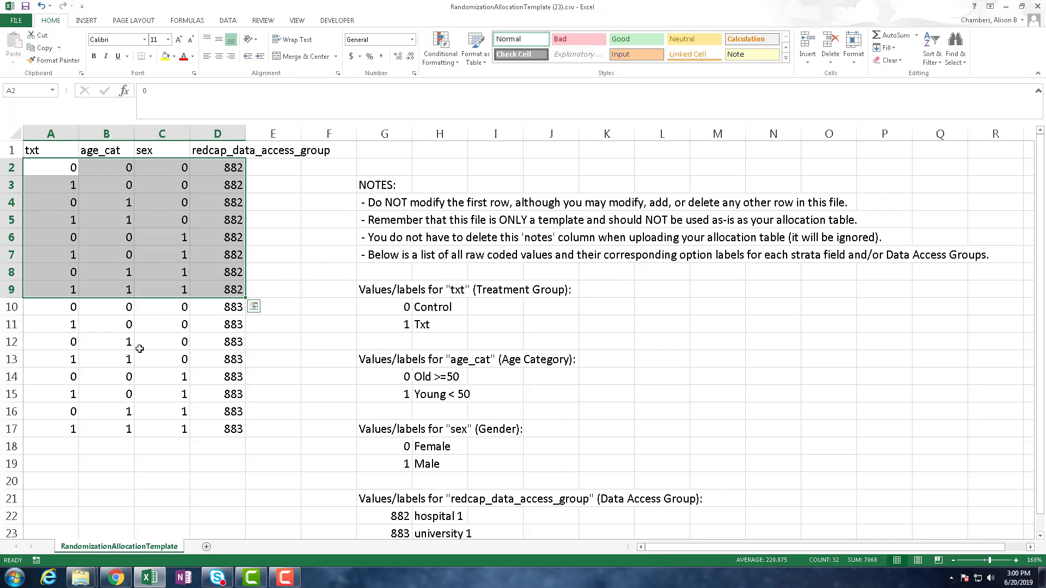
Step: Switch back to REDCap in Chrome and review the saved randomization model, the template downloads and the allocation table upload section
{"action": "left_click", "coordinate": [115, 577]}
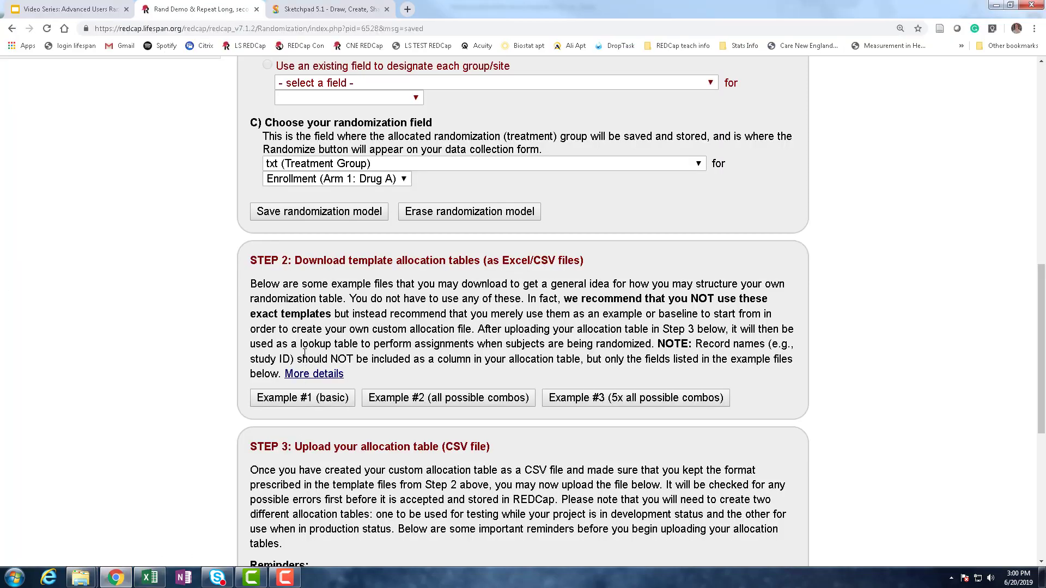
{"action": "scroll", "coordinate": [315, 338], "scroll_direction": "down", "scroll_amount": 7}
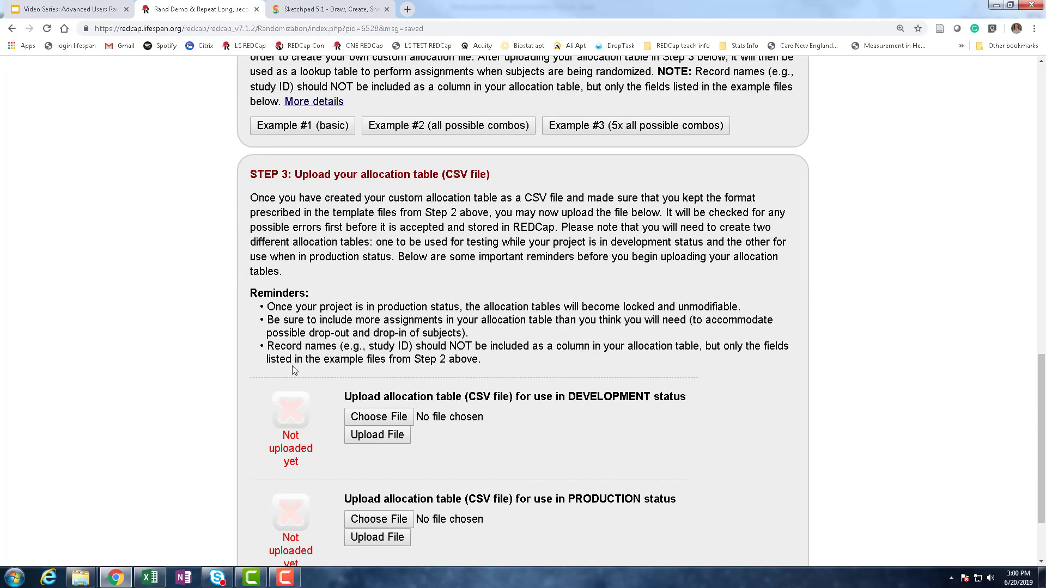
{"action": "scroll", "coordinate": [296, 366], "scroll_direction": "up", "scroll_amount": 10}
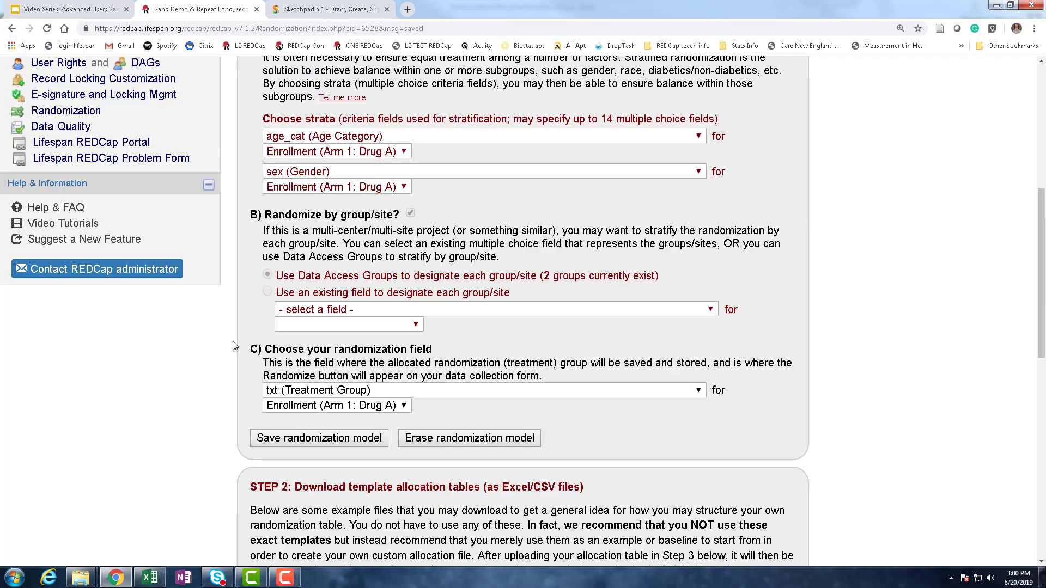
{"action": "scroll", "coordinate": [234, 347], "scroll_direction": "up", "scroll_amount": 4}
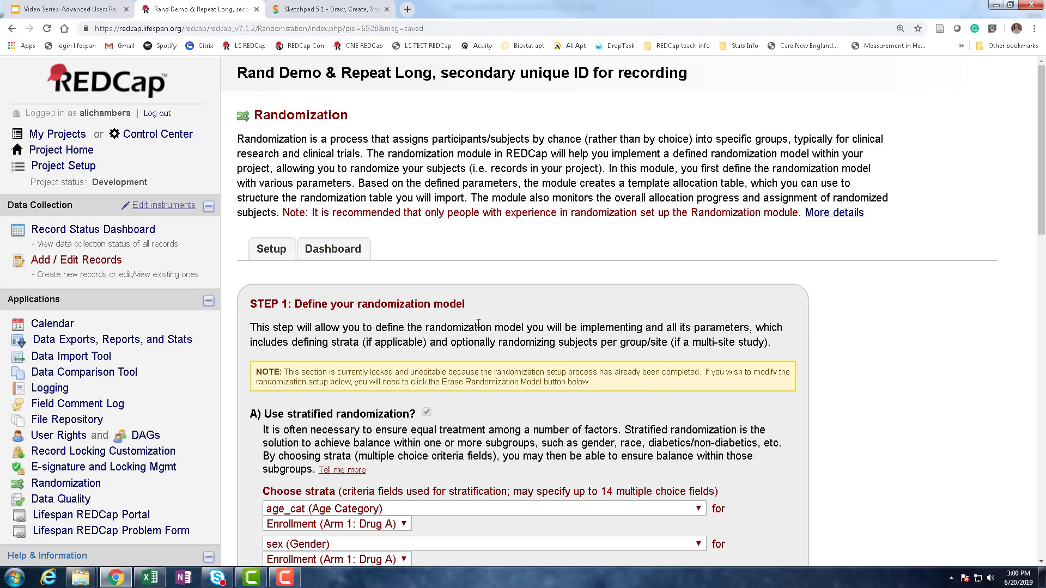
{"action": "scroll", "coordinate": [355, 416], "scroll_direction": "down", "scroll_amount": 9}
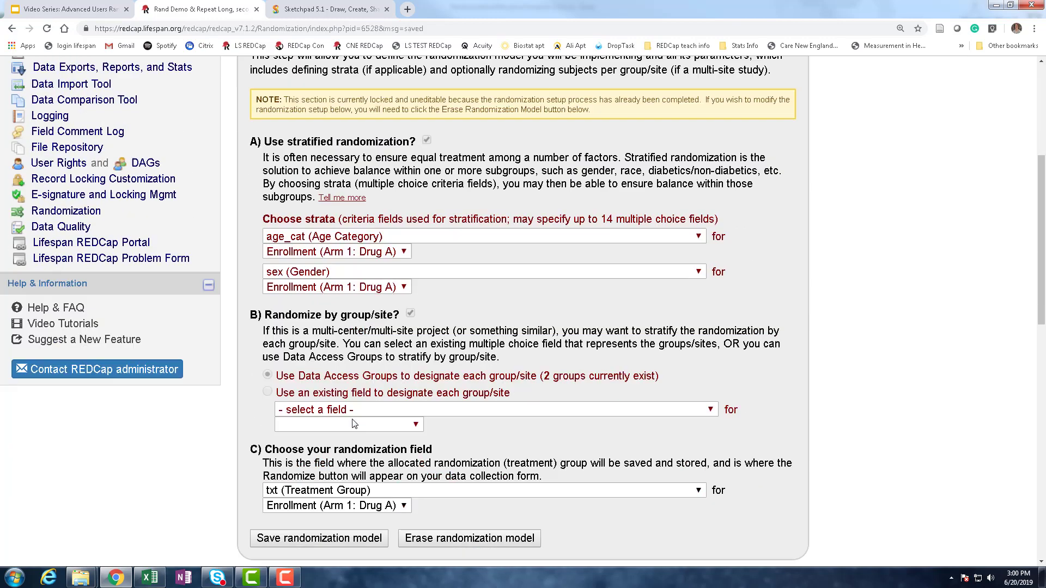
{"action": "scroll", "coordinate": [382, 462], "scroll_direction": "down", "scroll_amount": 1}
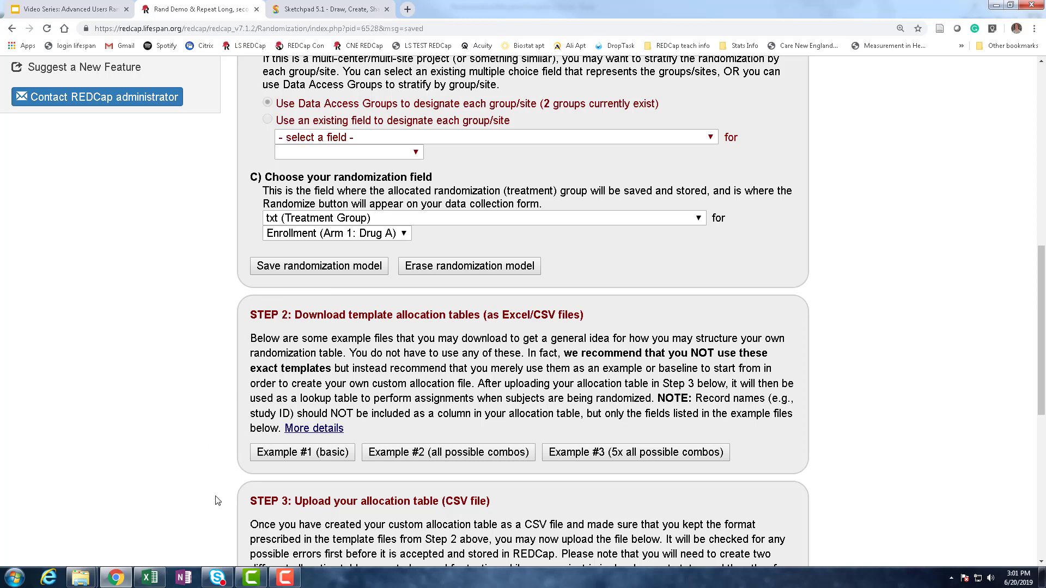
{"action": "scroll", "coordinate": [216, 488], "scroll_direction": "down", "scroll_amount": 7}
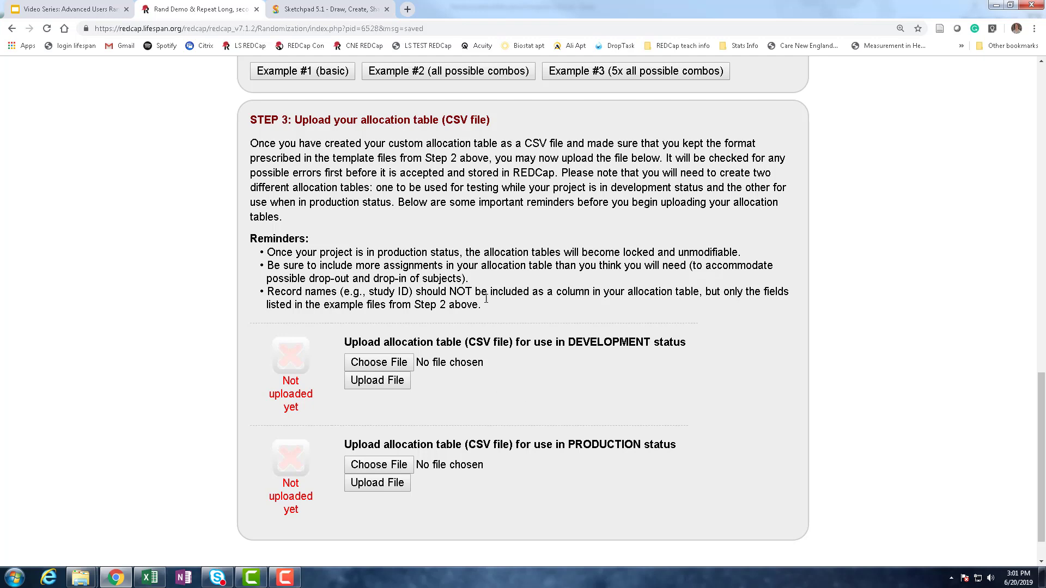
{"action": "scroll", "coordinate": [487, 299], "scroll_direction": "up", "scroll_amount": 15}
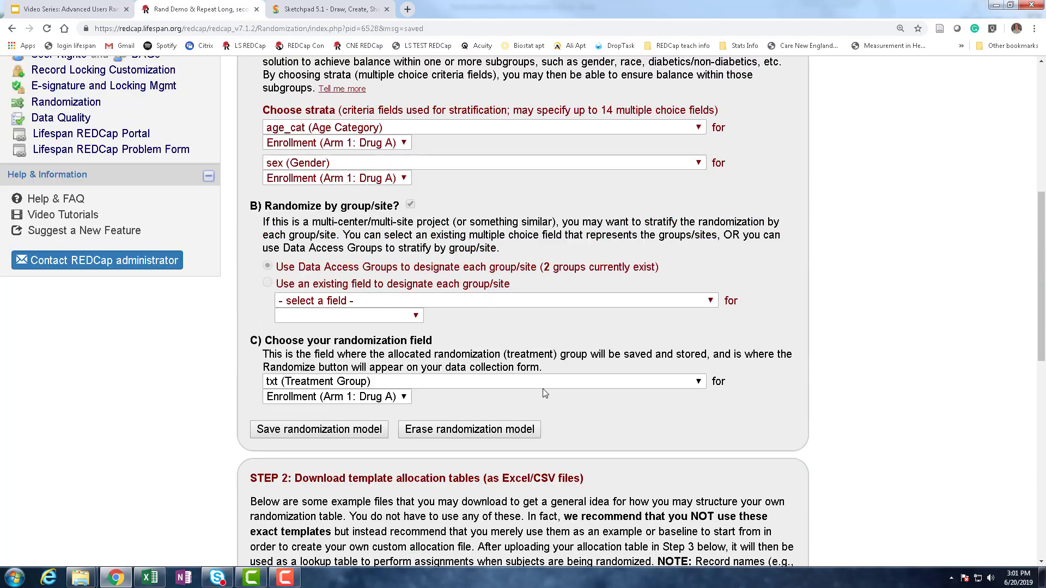
{"action": "scroll", "coordinate": [549, 388], "scroll_direction": "up", "scroll_amount": 5}
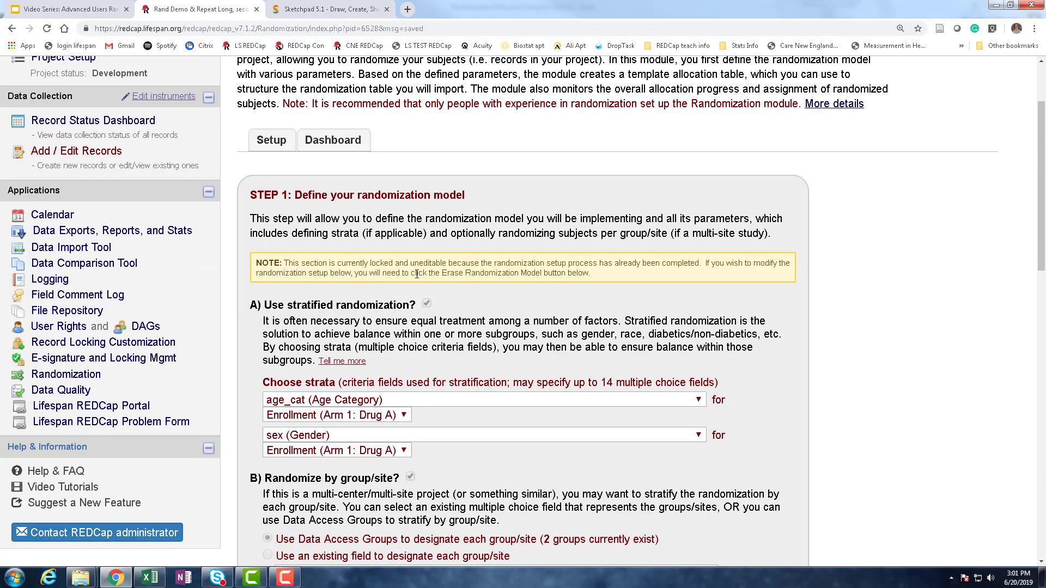